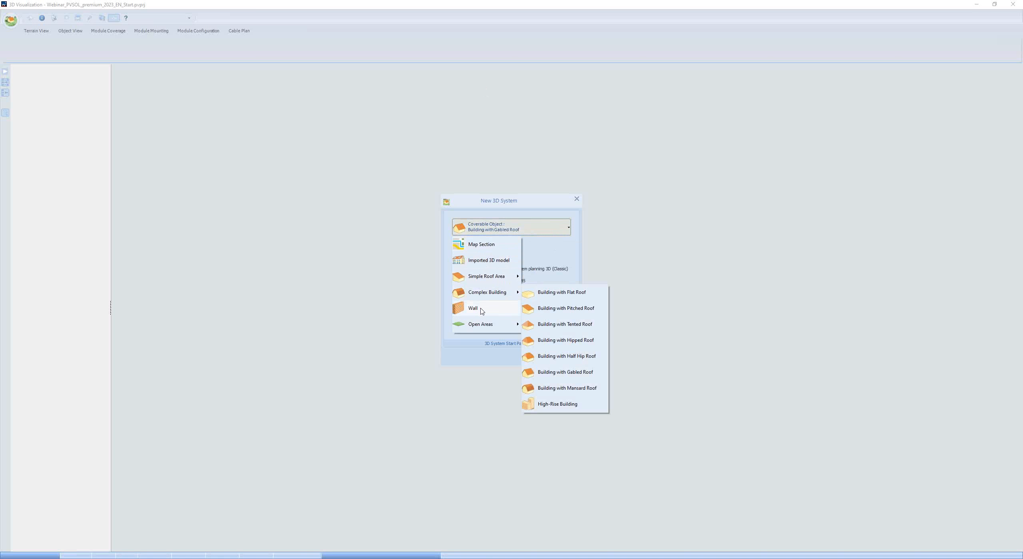
Step: Create a new 3D system with a complex Building with Gabled Roof as the coverable object
mouse_move(484, 328)
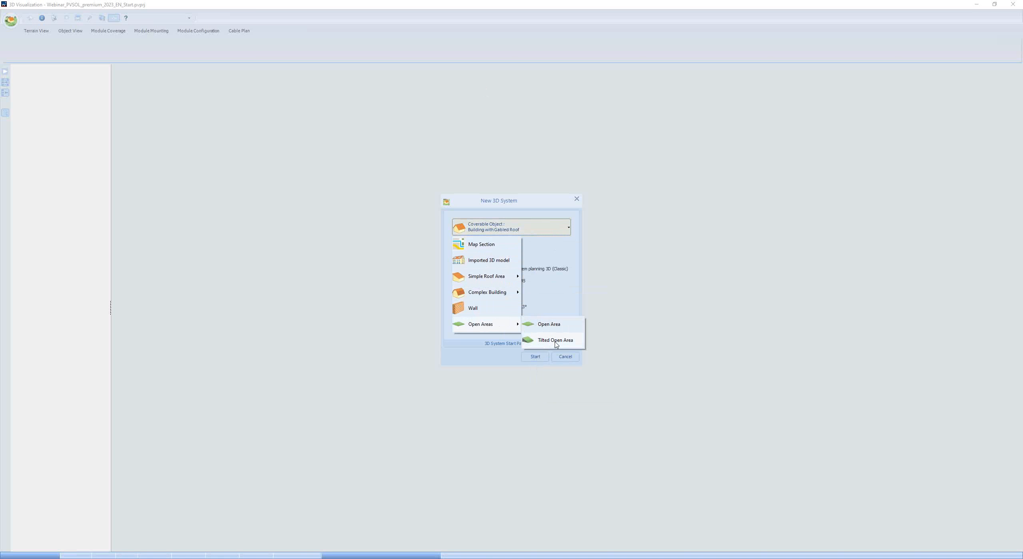
mouse_move(503, 294)
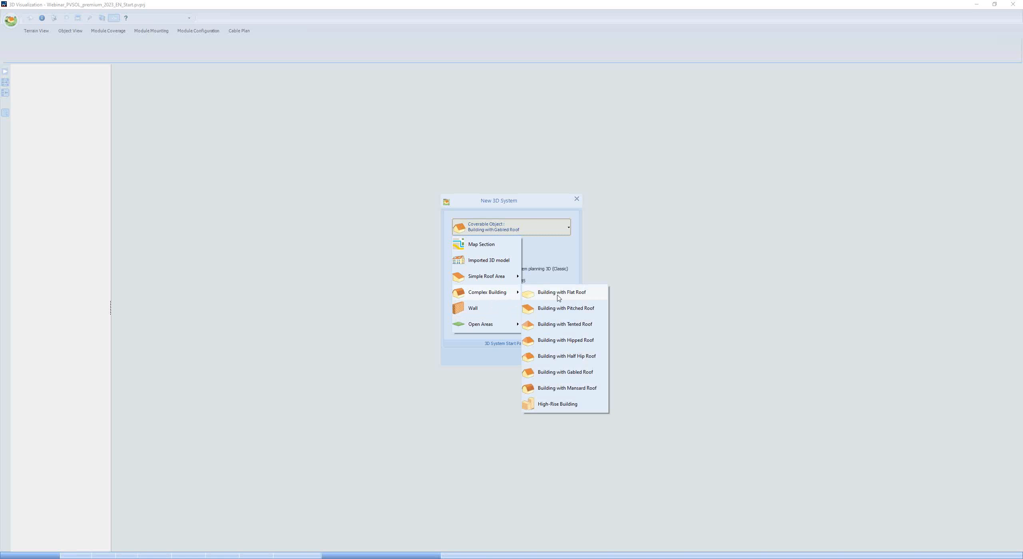
click(558, 375)
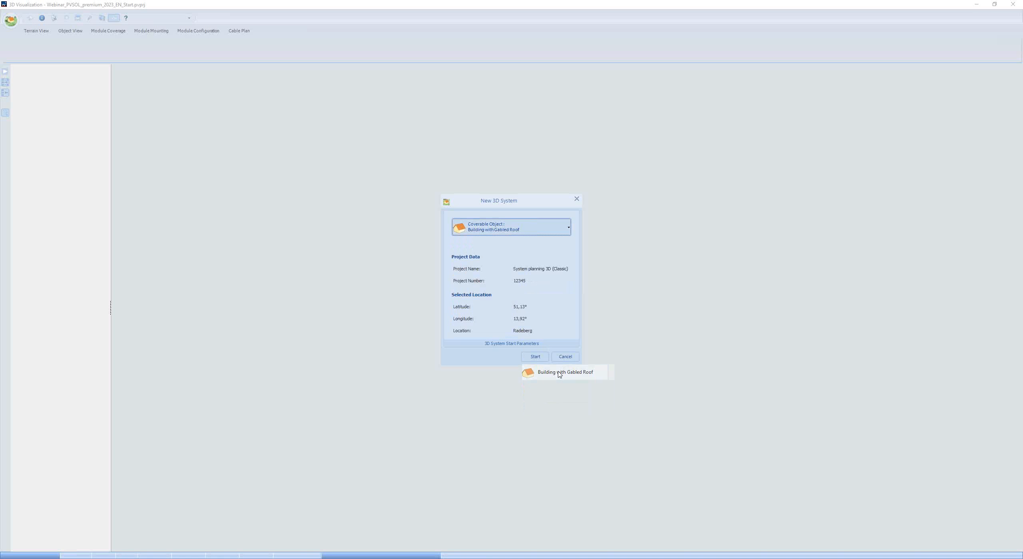
click(534, 357)
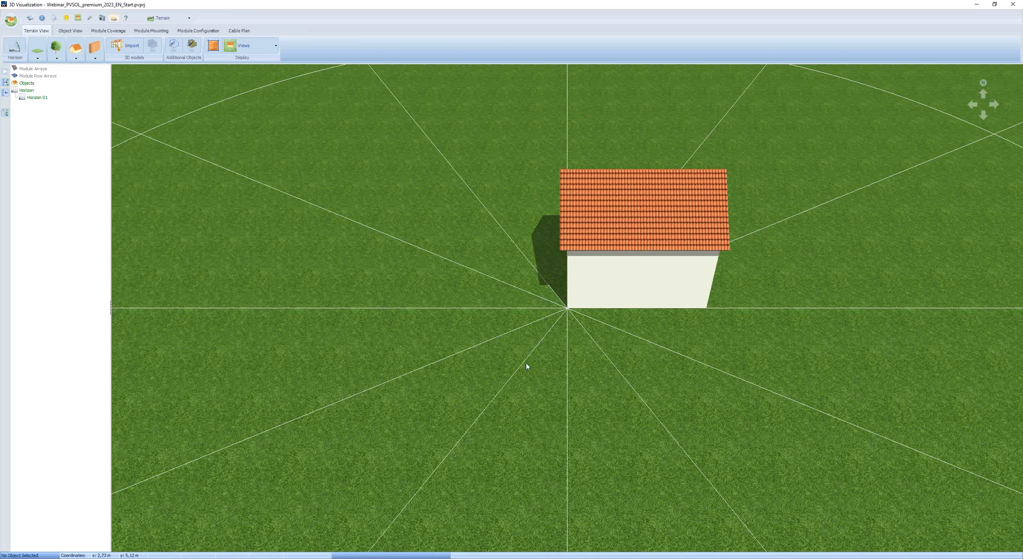
Step: Open the building for editing and set its ground floor to 15 m wide and 12 m deep
double_click(662, 281)
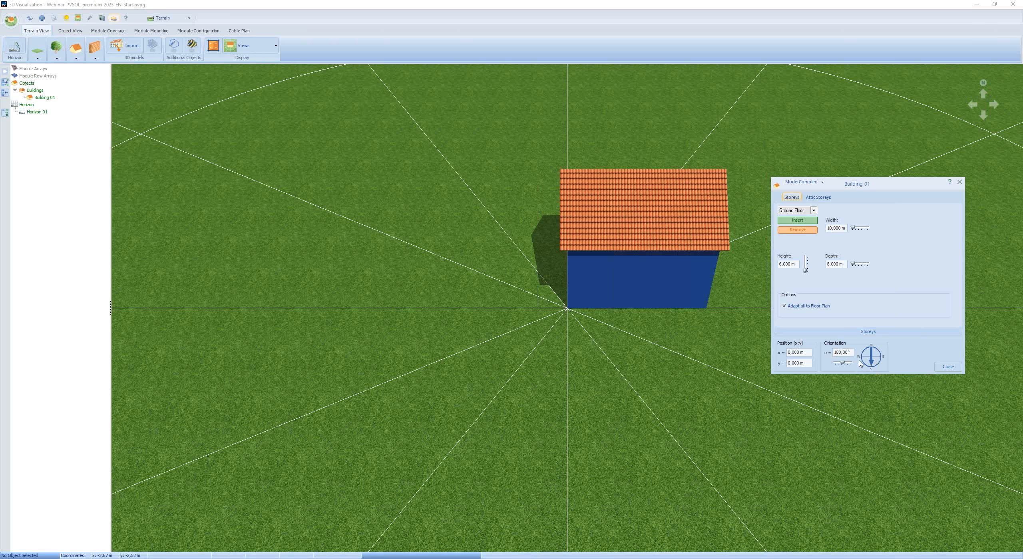
double_click(834, 228)
text(15)
double_click(837, 264)
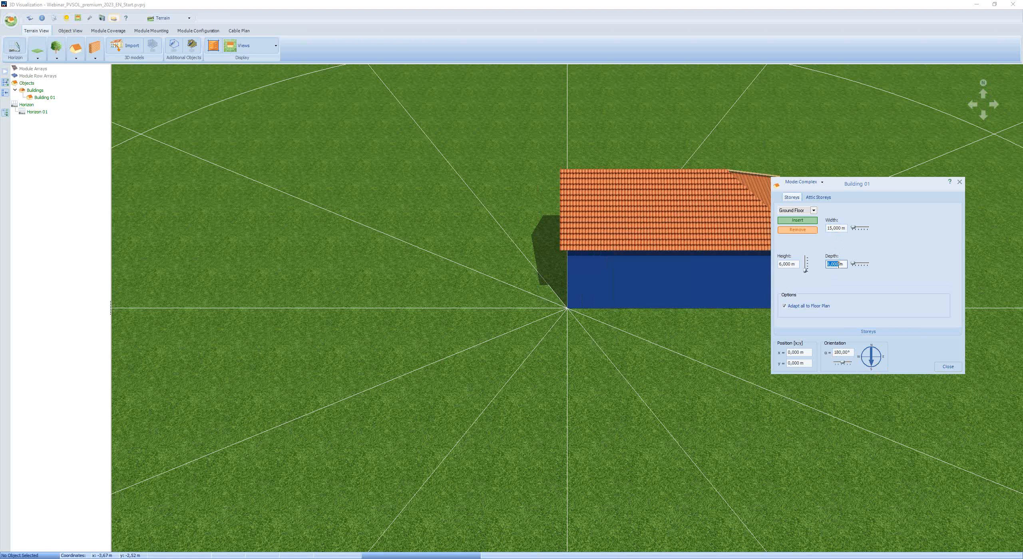
text(12)
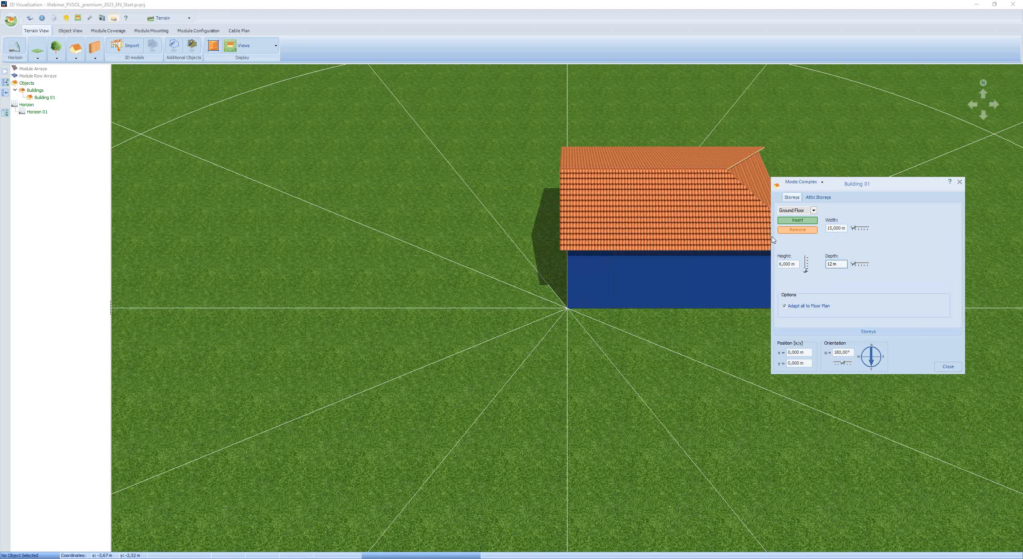
Step: Set the attic storey's width to 15 m and review the roof overhang settings
click(821, 198)
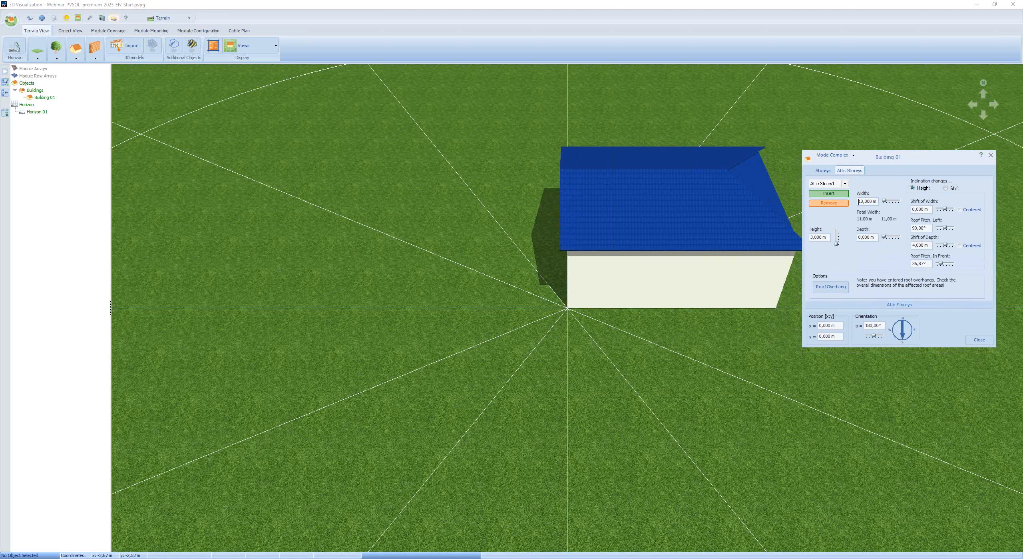
double_click(862, 202)
text(15)
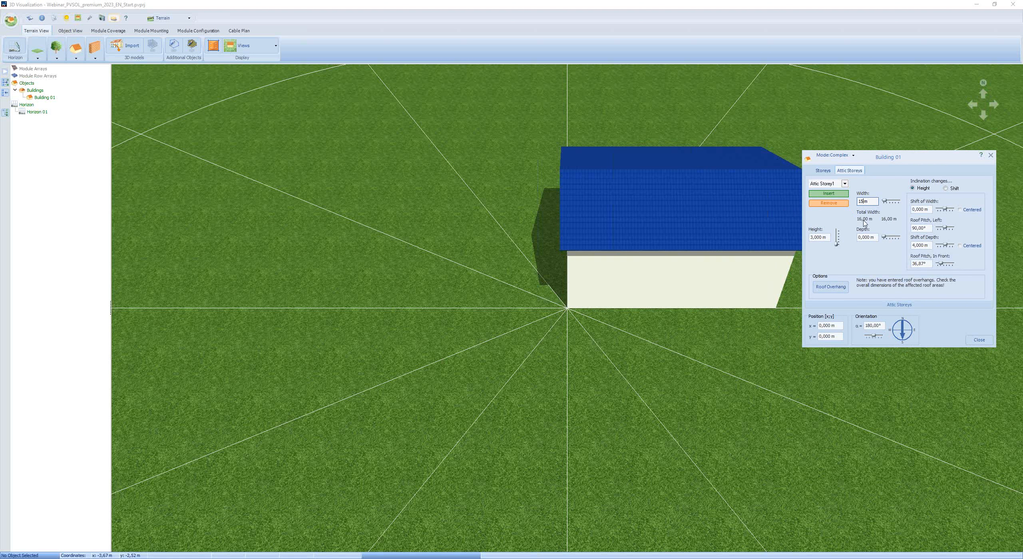
click(831, 287)
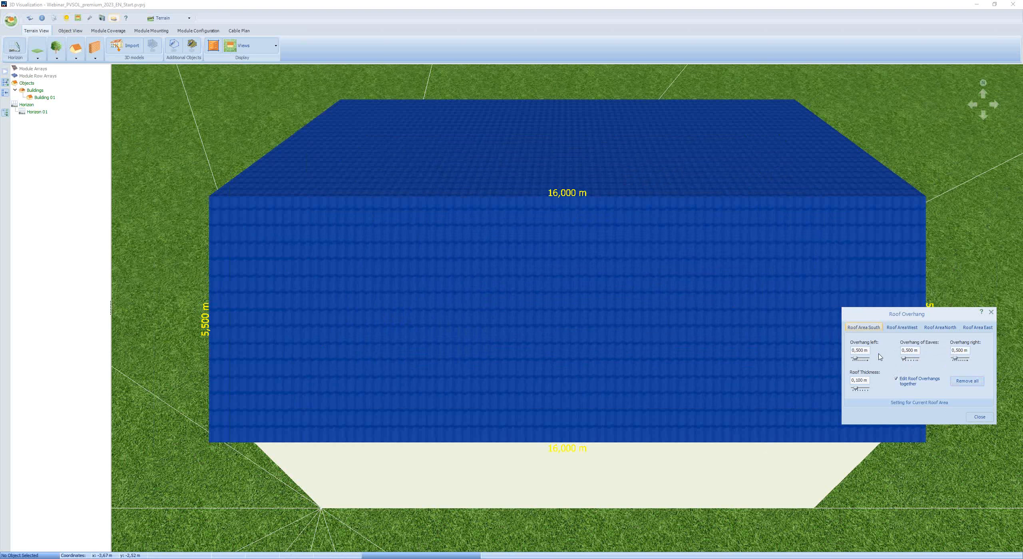
click(981, 417)
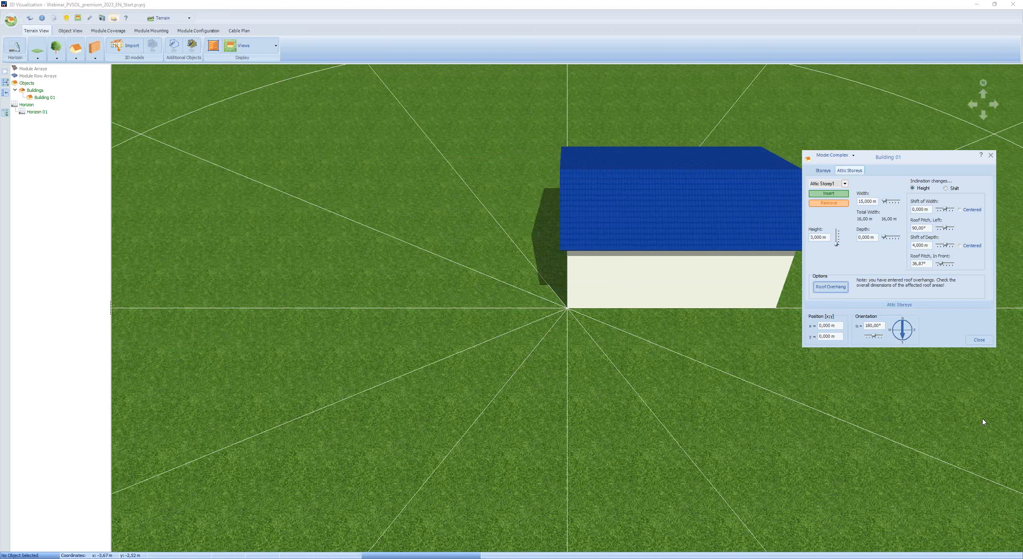
Step: Rotate the building to a 90° orientation and centre the attic storey's shift of depth
click(864, 238)
click(874, 326)
text(90)
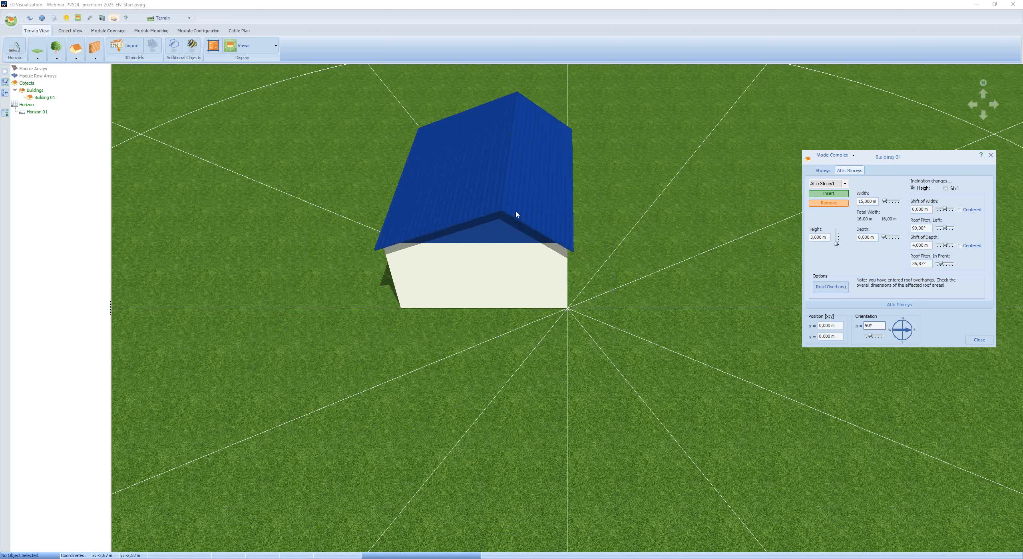
click(960, 246)
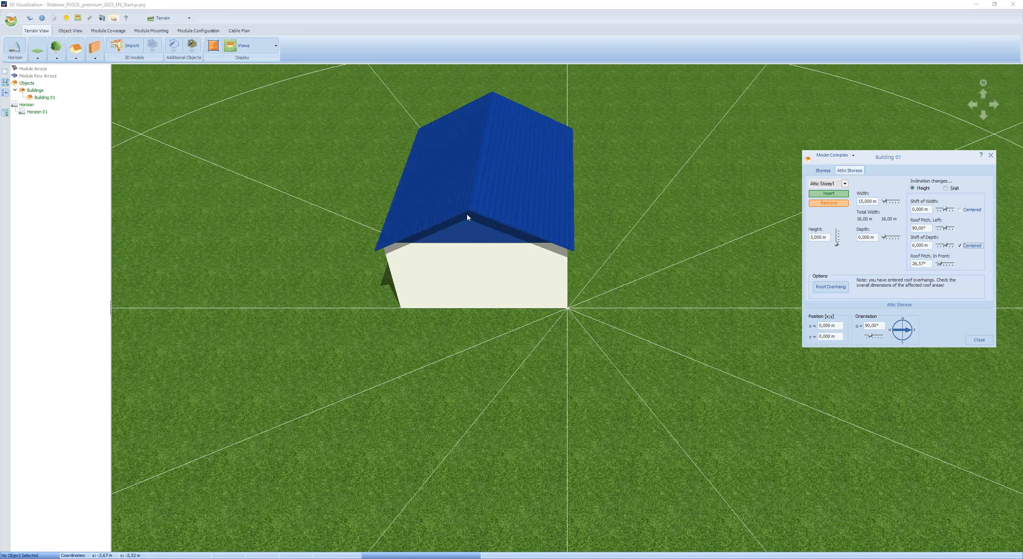
Step: Try a 5 m depth for the attic storey and reset it to 0 m
double_click(863, 237)
text(5m)
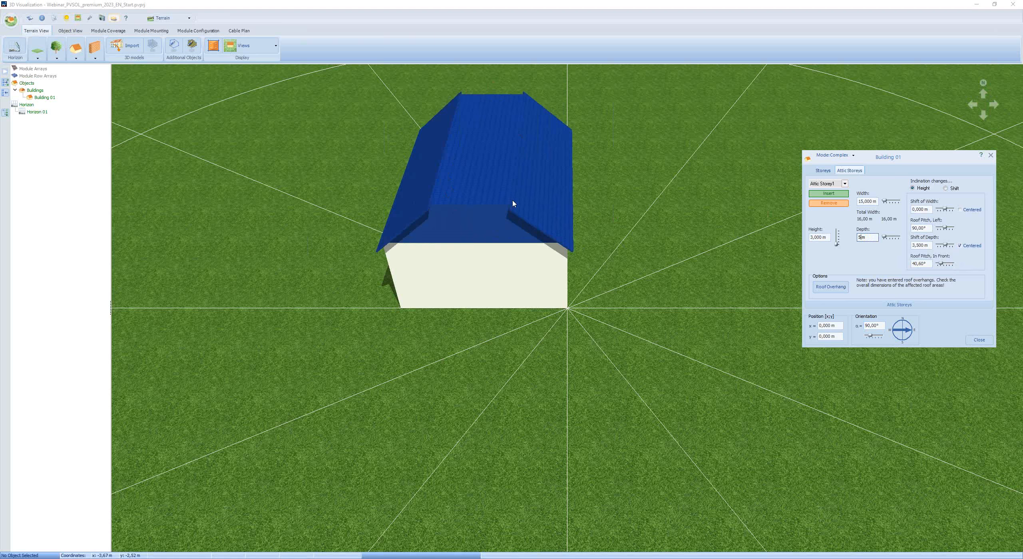
key(BackSpace)
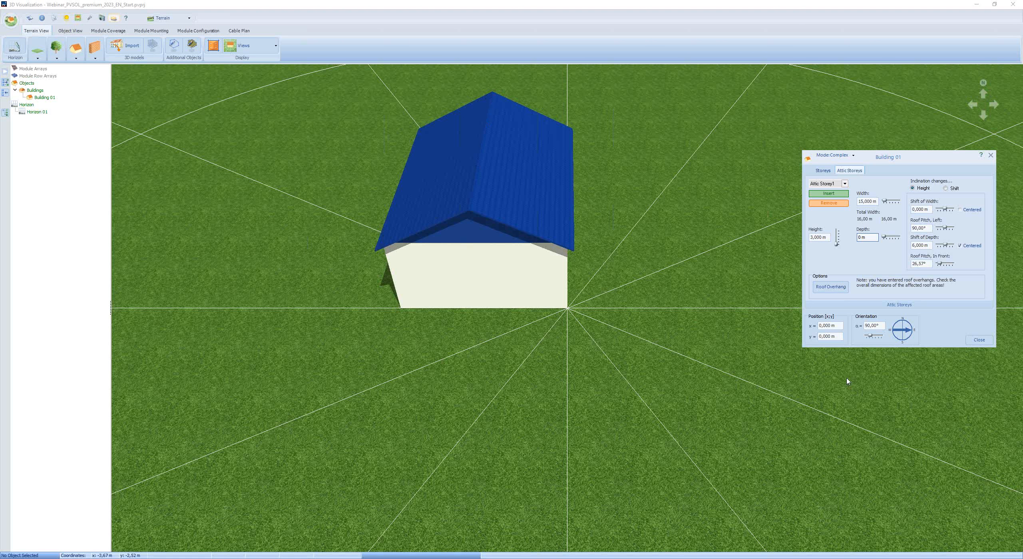
Step: Set the building's orientation to 180° and finish editing it
click(868, 326)
text(180)
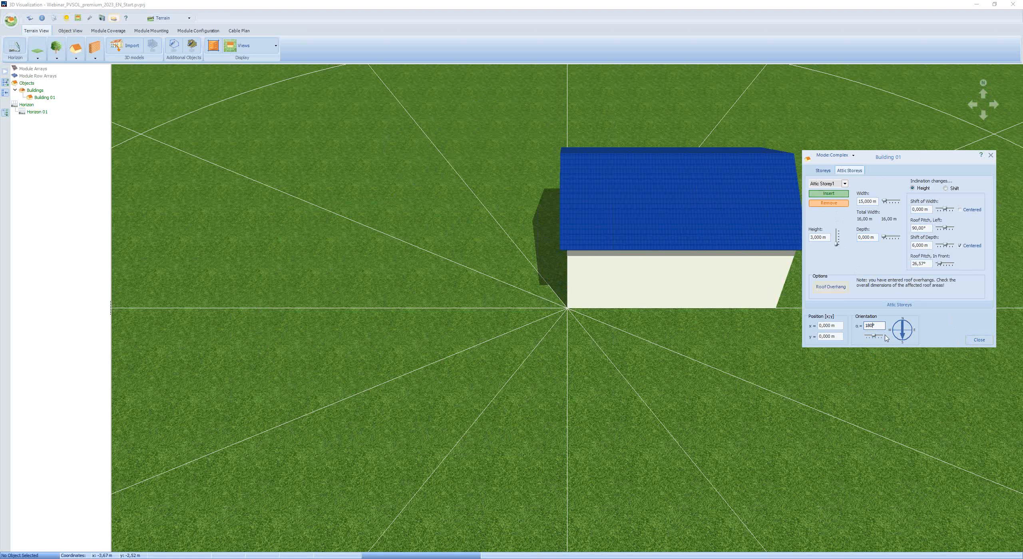
click(979, 340)
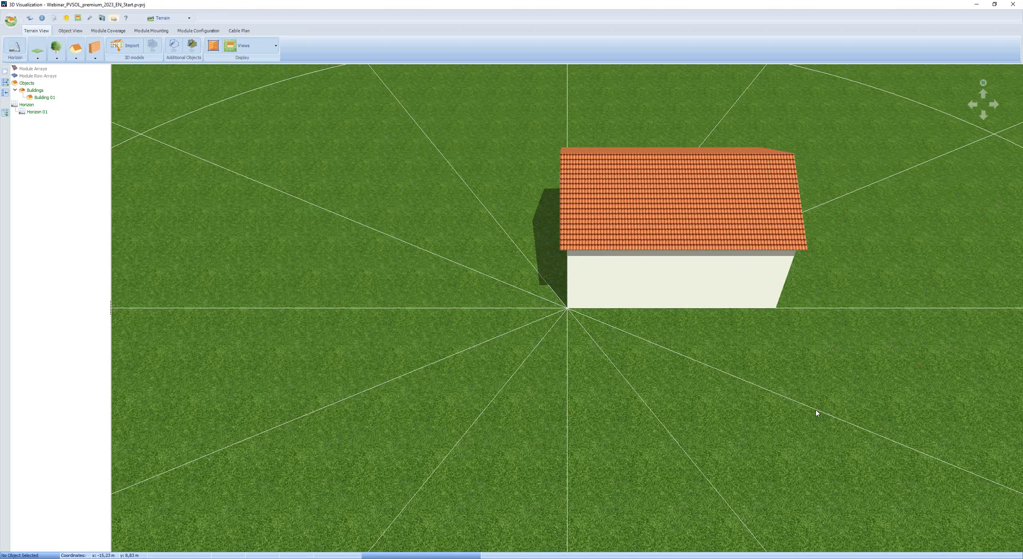
Step: Change the texture of the building's roof to Roof tile 2
drag(795, 404, 737, 420)
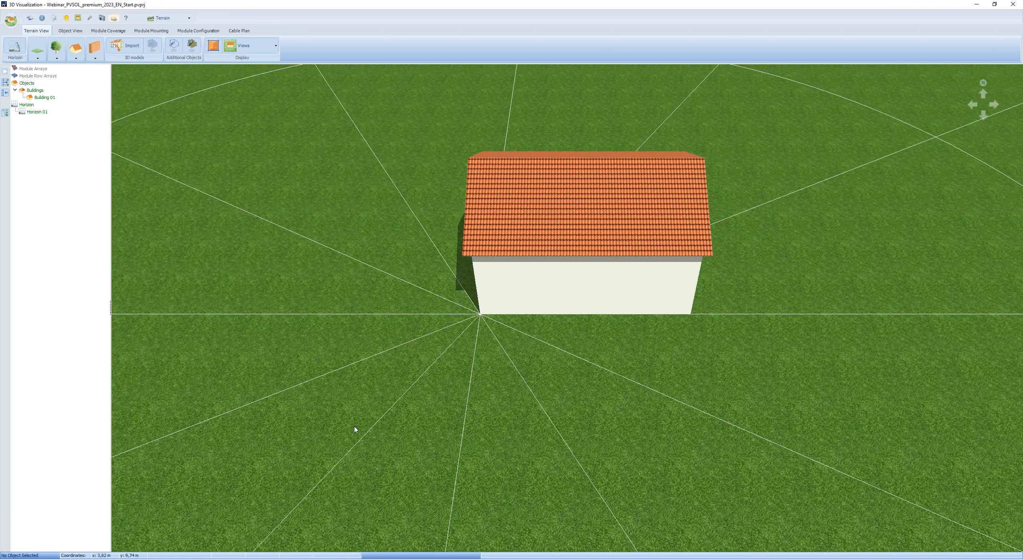
right_click(574, 201)
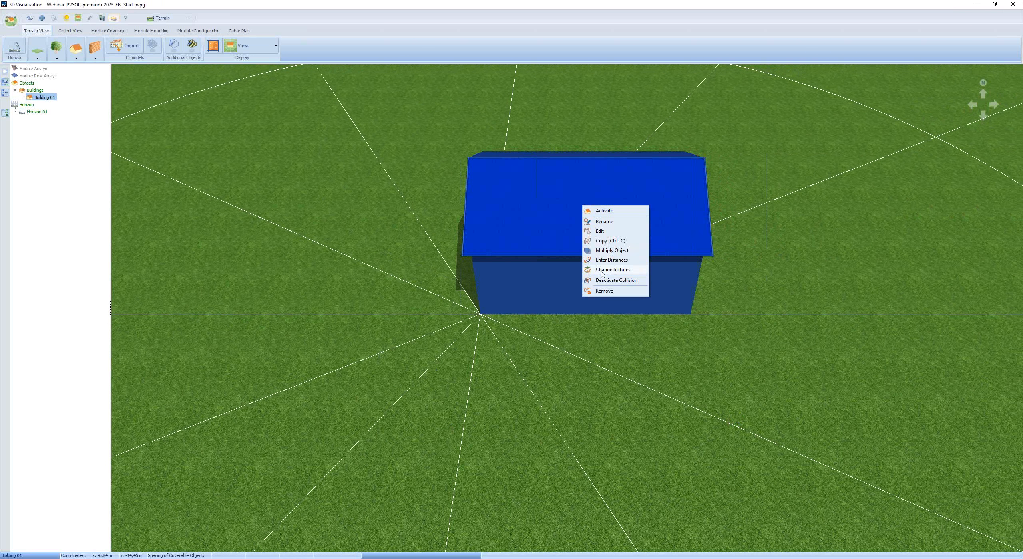
click(614, 270)
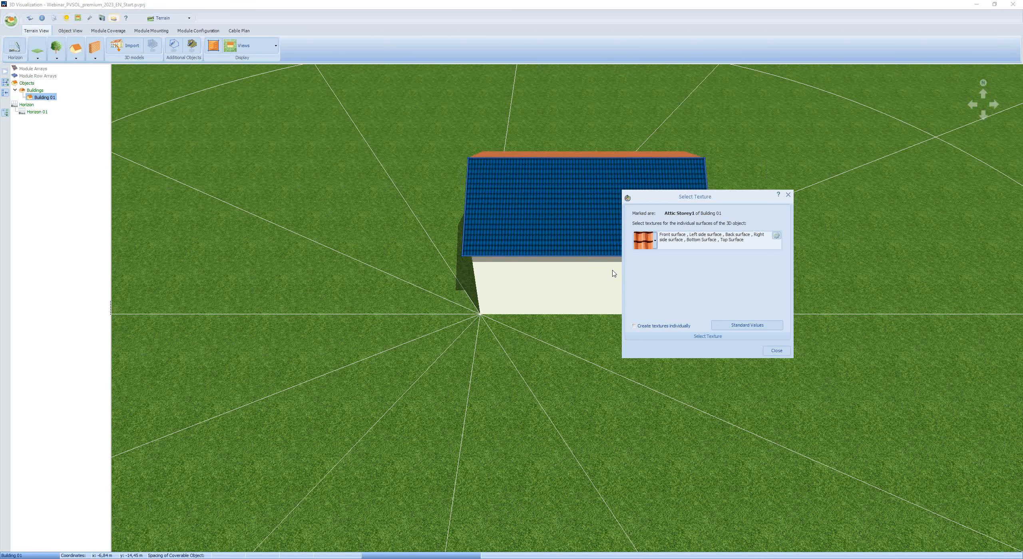
click(656, 246)
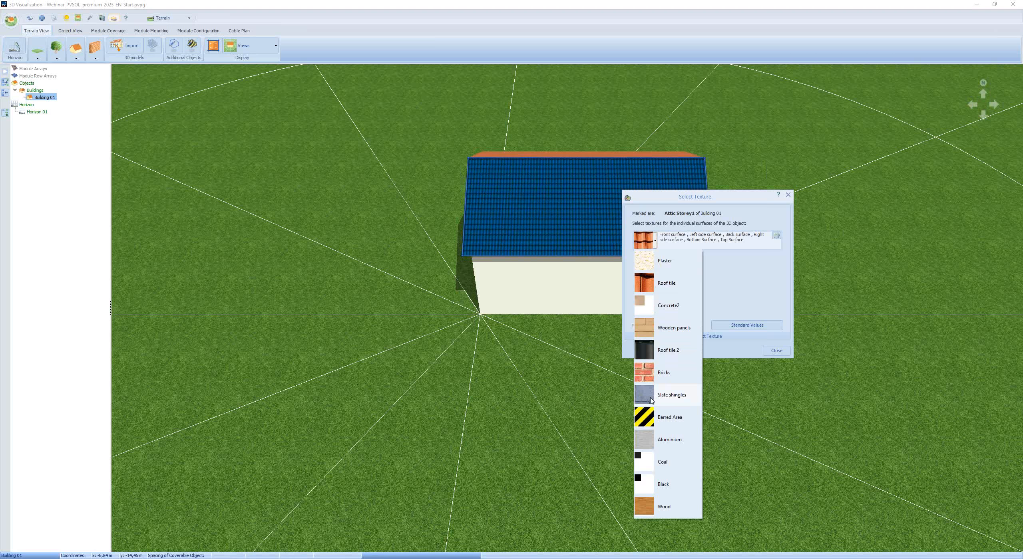
click(646, 350)
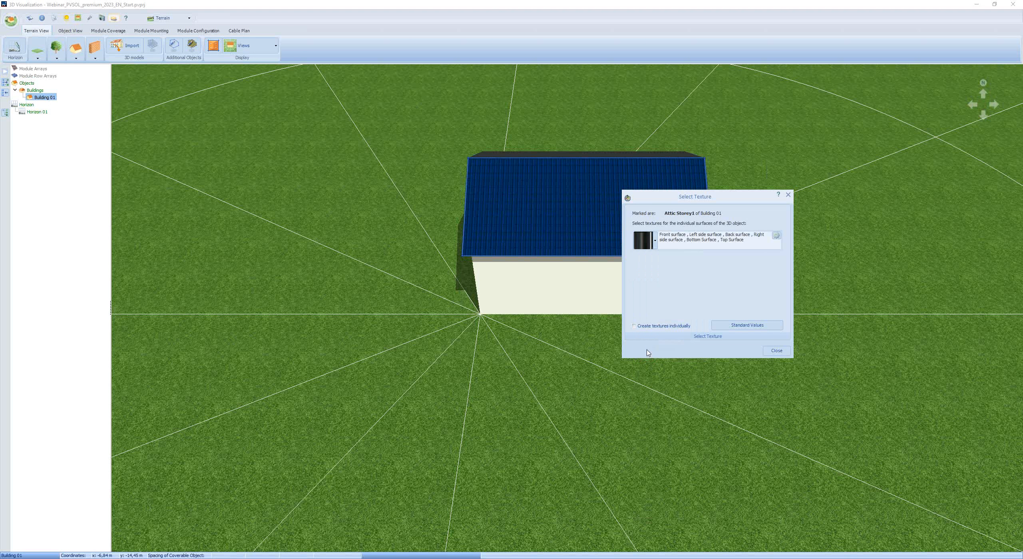
click(775, 351)
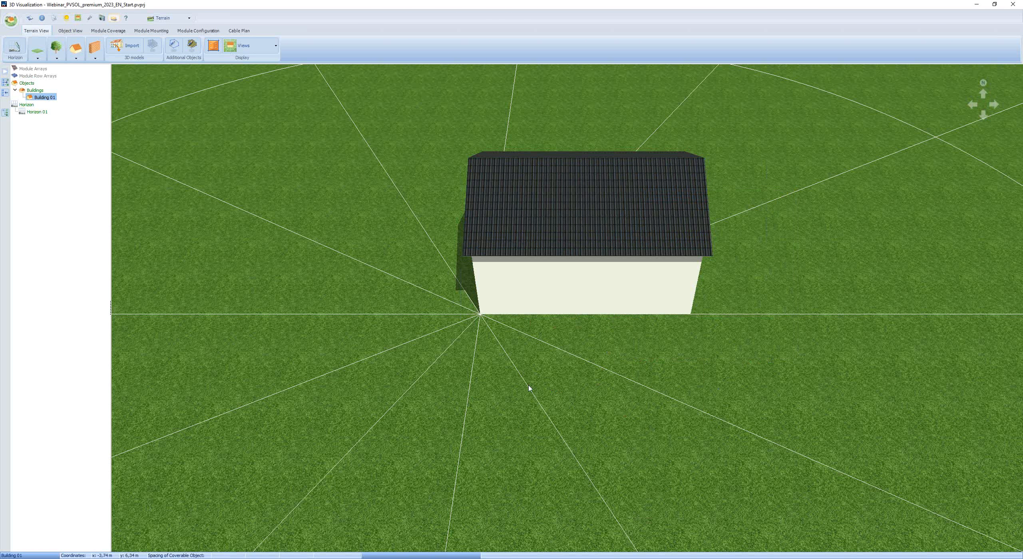
Step: Open the texture selection for the storey below the building's roof
right_click(568, 297)
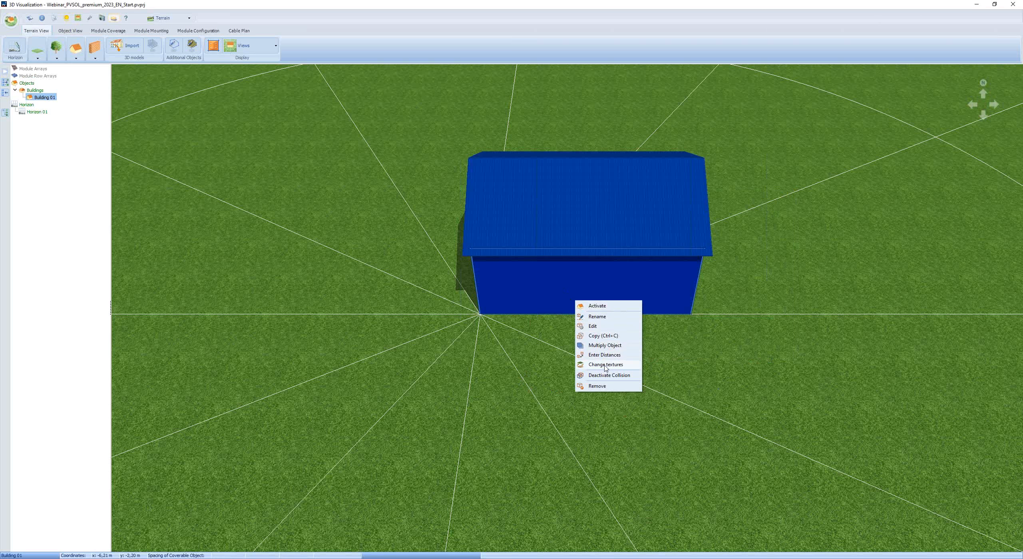
click(605, 365)
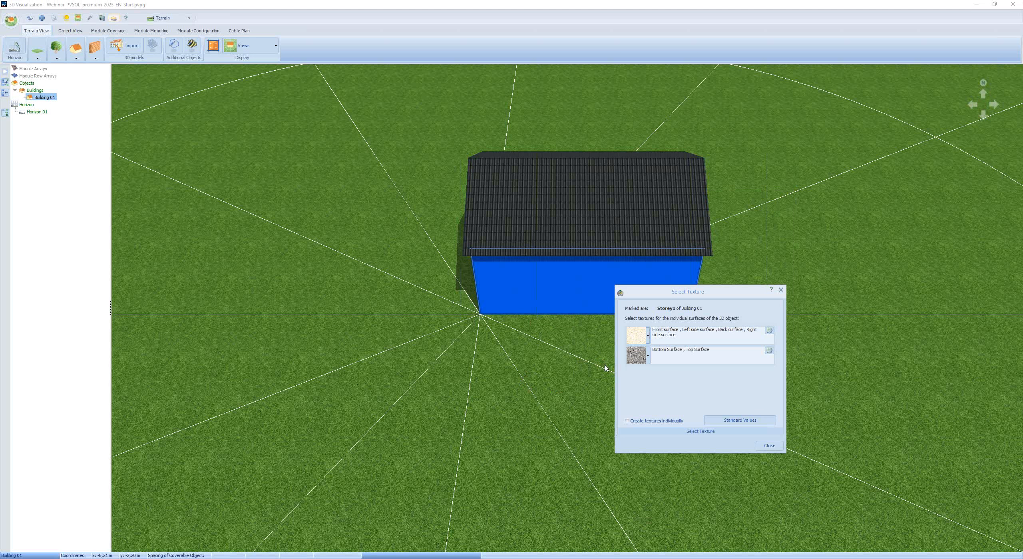
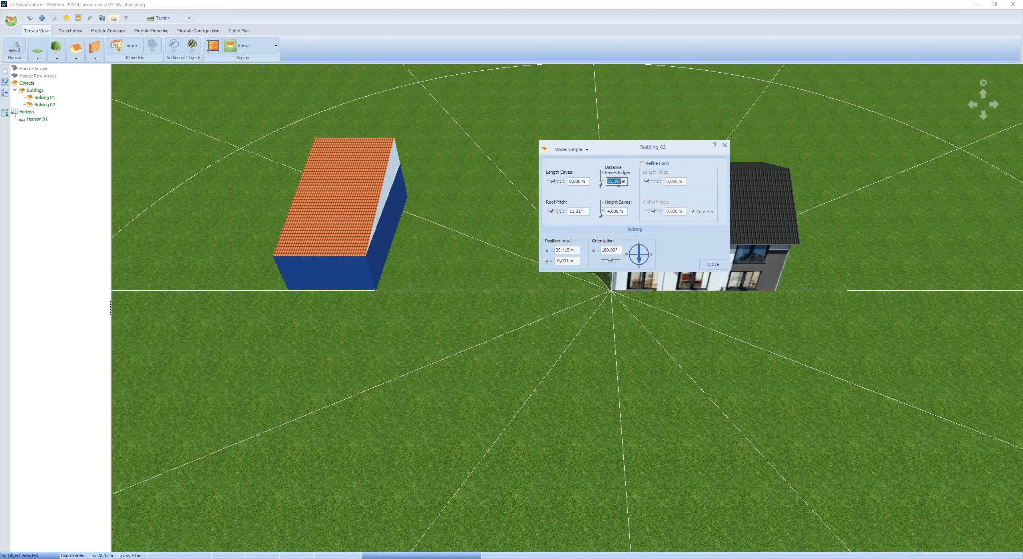
Step: Set Building 02's eaves-ridge distance to 5,5 m, eaves height to 3,3 m and roof pitch to 5°
text(5,5)
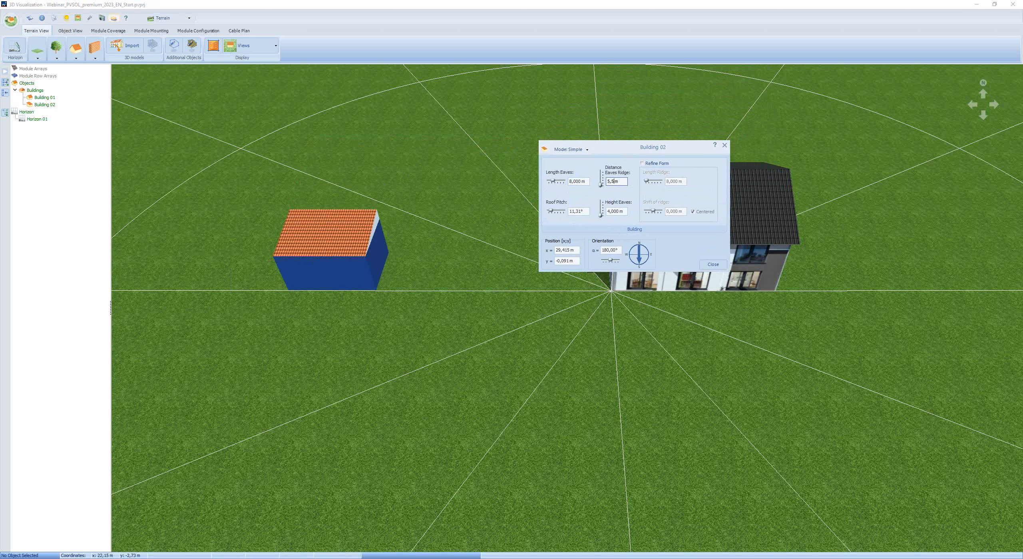
click(618, 211)
text(3,3)
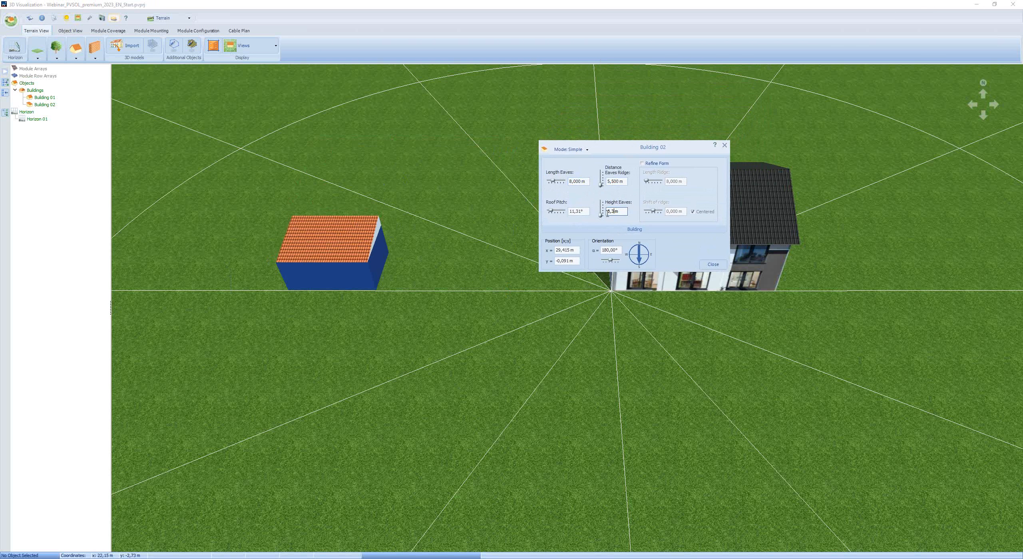
click(577, 212)
text(5)
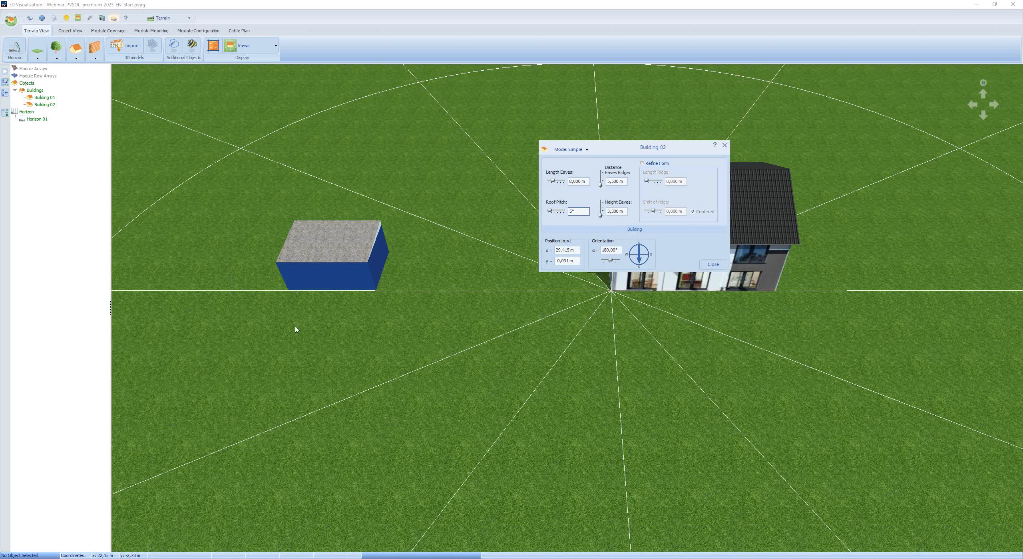
Step: Position Building 02 at x = -23 m and y = 0 m and finish editing it
click(566, 251)
text(-23)
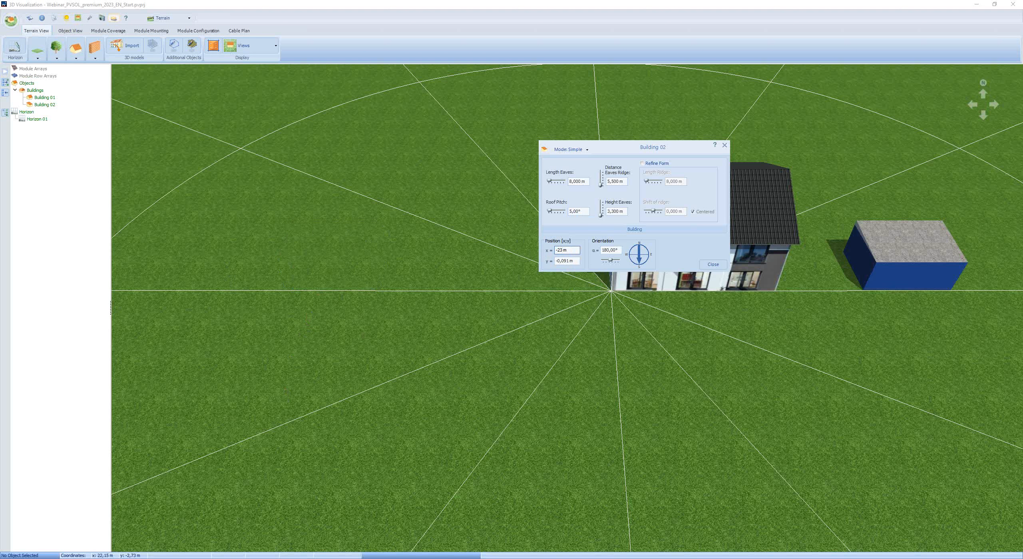
click(566, 261)
text(0)
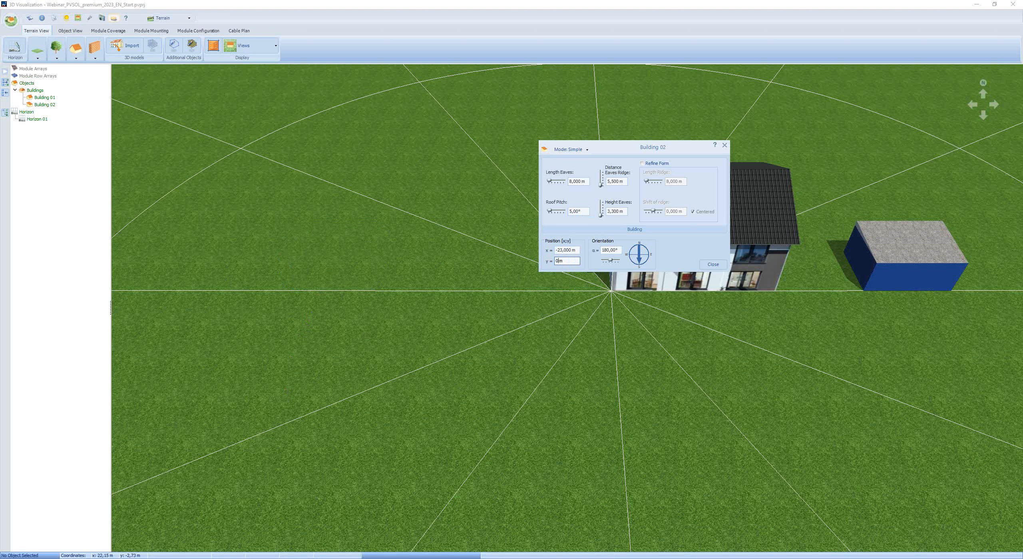
click(712, 264)
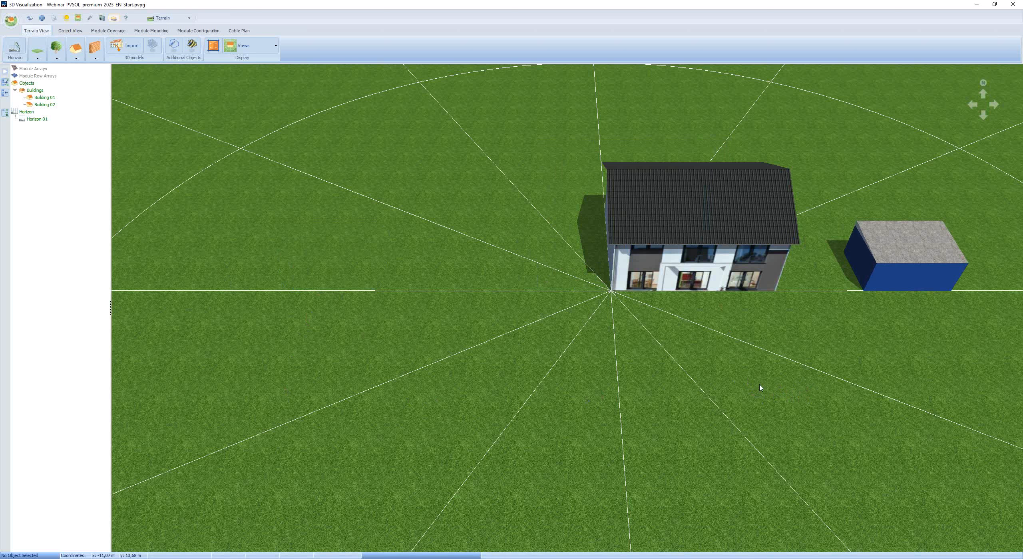
Step: Change the texture of Building 02's roof storey to Roof tile 2 and finish the texture selection
drag(761, 387, 514, 402)
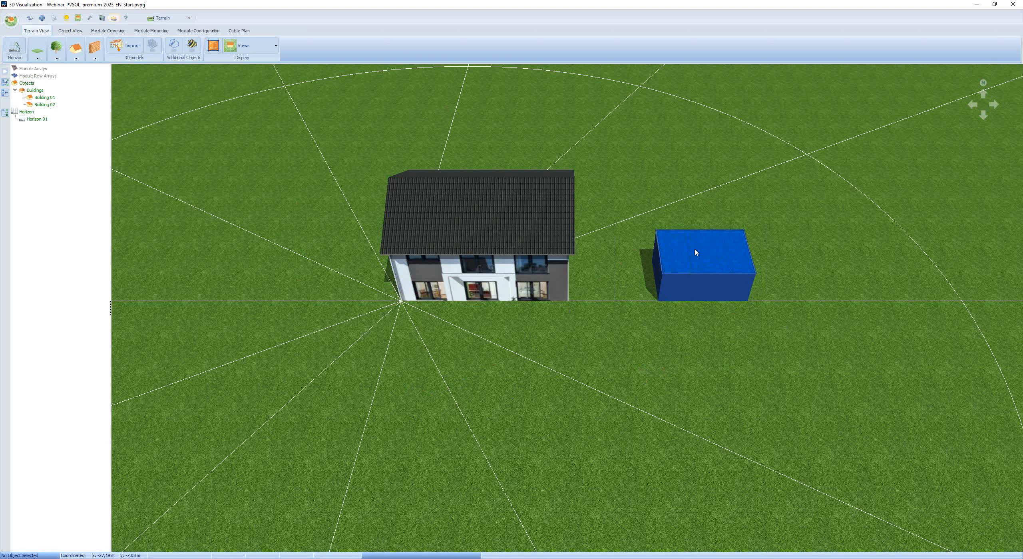
right_click(703, 256)
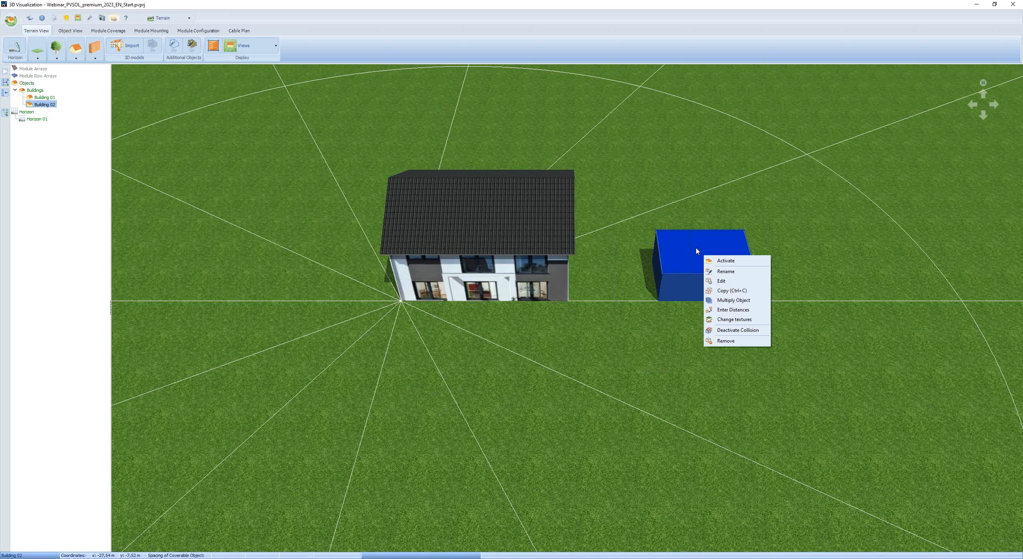
click(726, 320)
click(769, 294)
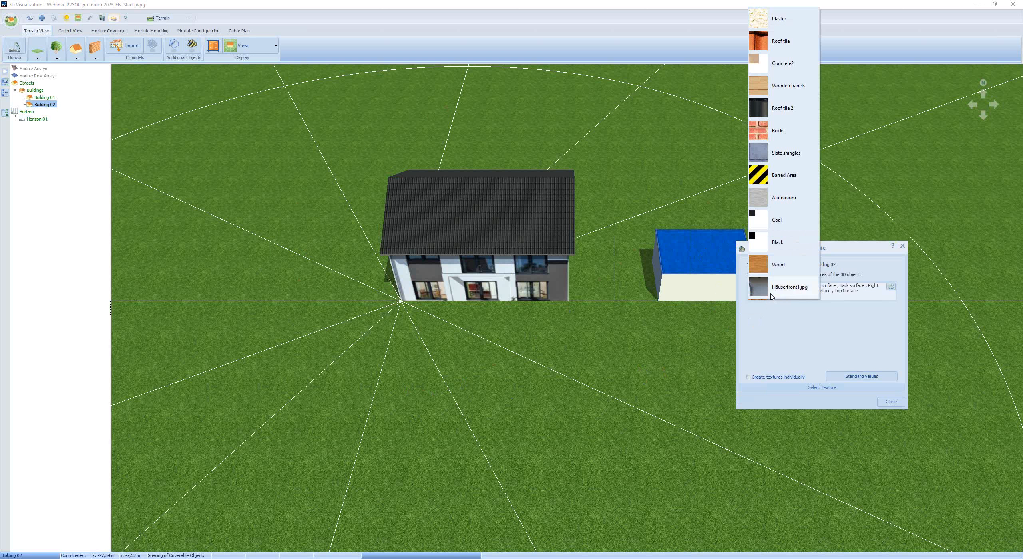
click(771, 108)
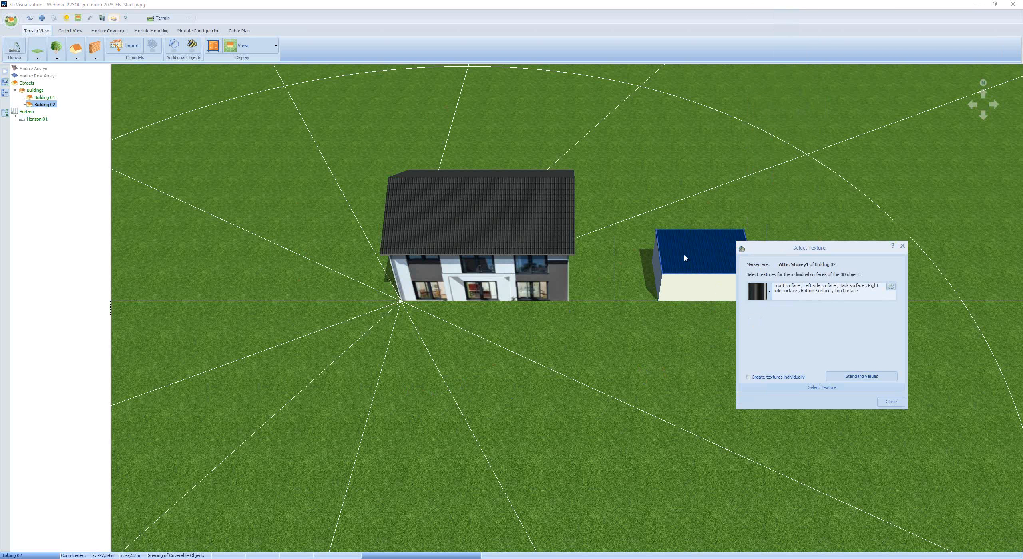
click(890, 402)
Step: Place a deciduous tree on the terrain beside the house at about x = 6,1 m and y = 7,7 m
scroll(747, 428, down, 1)
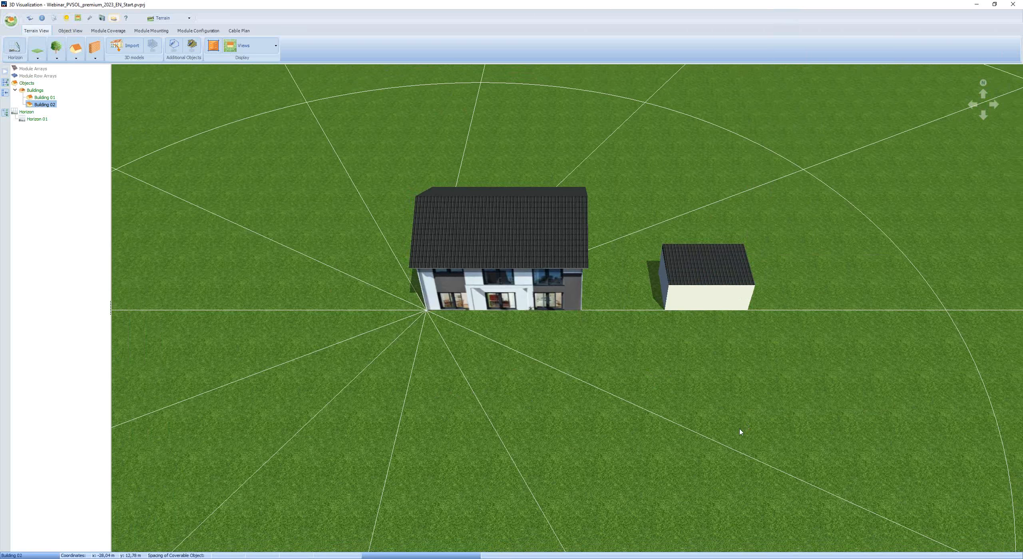
drag(738, 428, 726, 359)
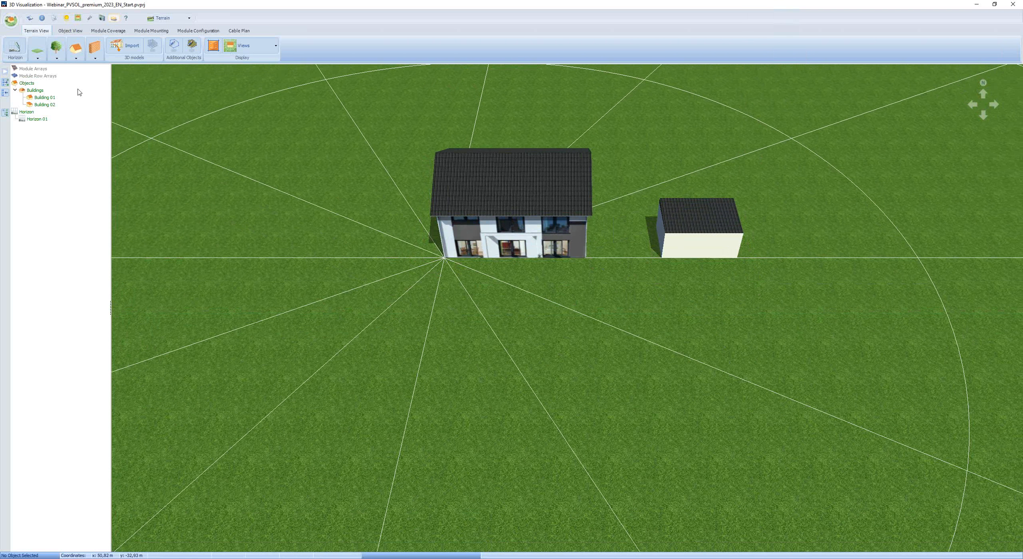
click(57, 59)
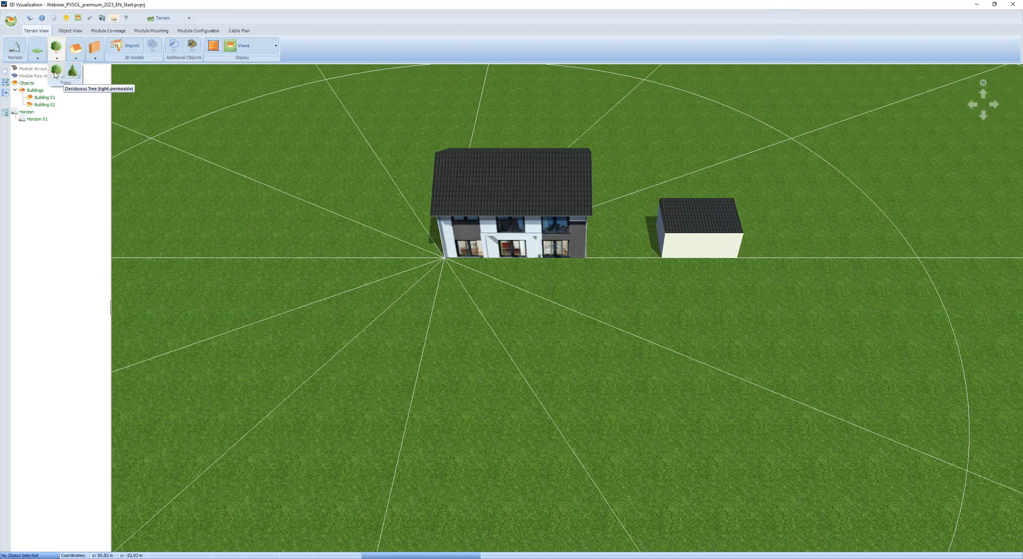
click(63, 80)
click(371, 311)
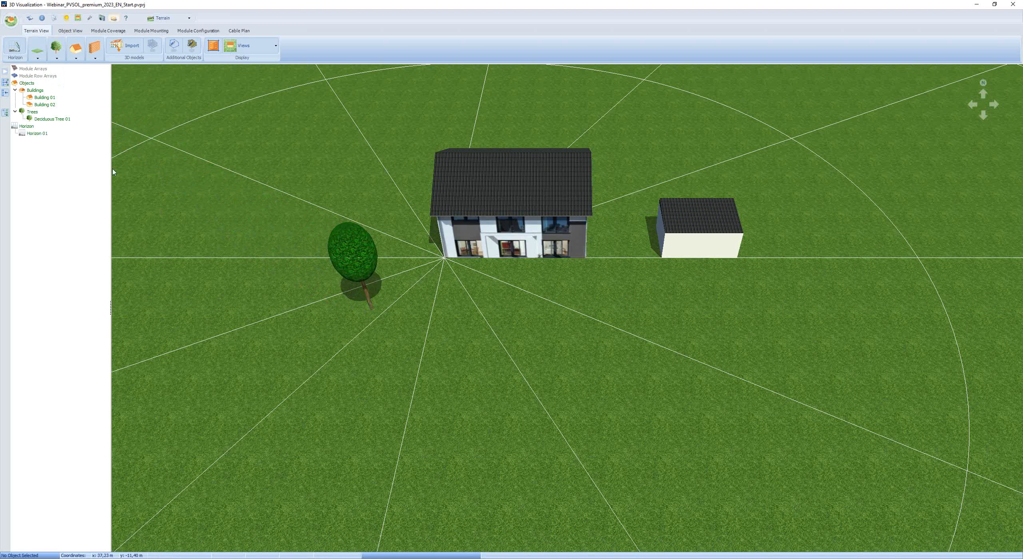
Step: Place a conifer next to the deciduous tree at about x = 1,3 m and y = 11,5 m
click(56, 60)
click(72, 70)
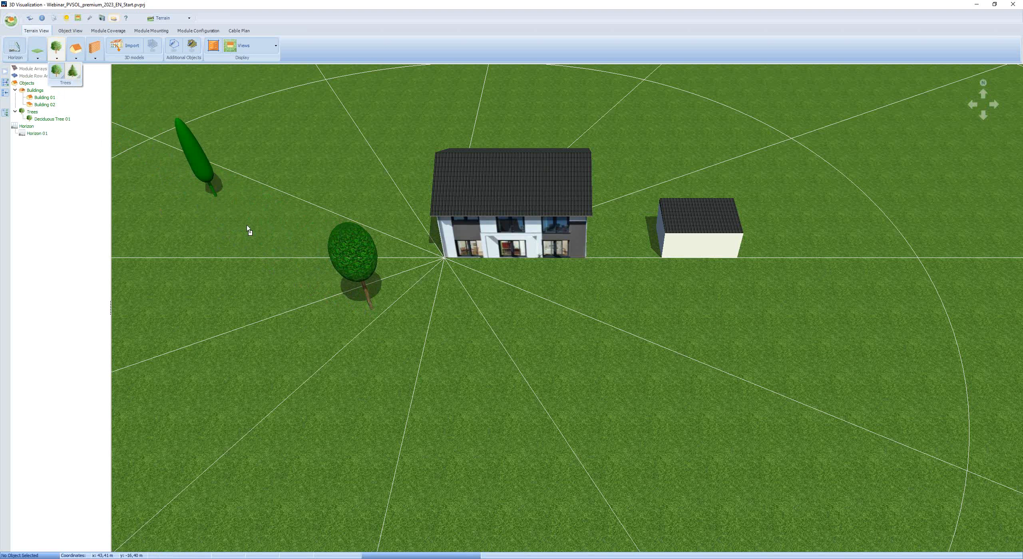
click(416, 336)
drag(416, 333, 412, 339)
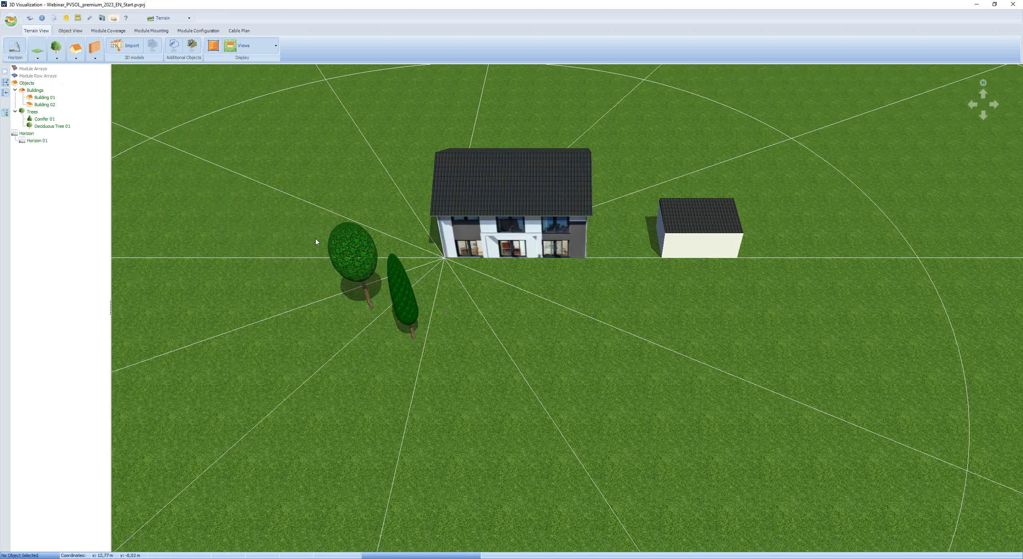
Step: Open the deciduous tree's properties and review its monthly transmittance degrees
double_click(356, 264)
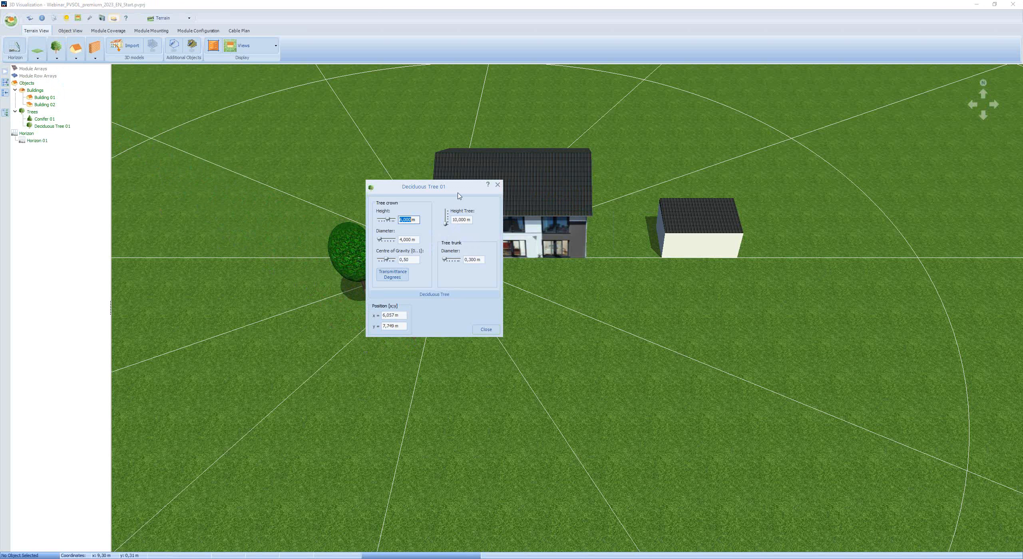
drag(460, 188, 519, 201)
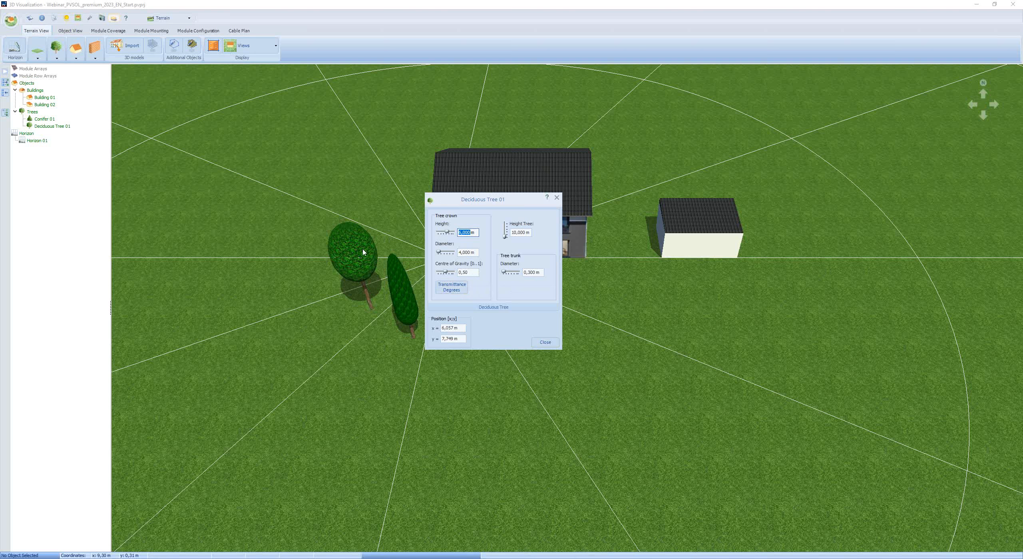
click(452, 288)
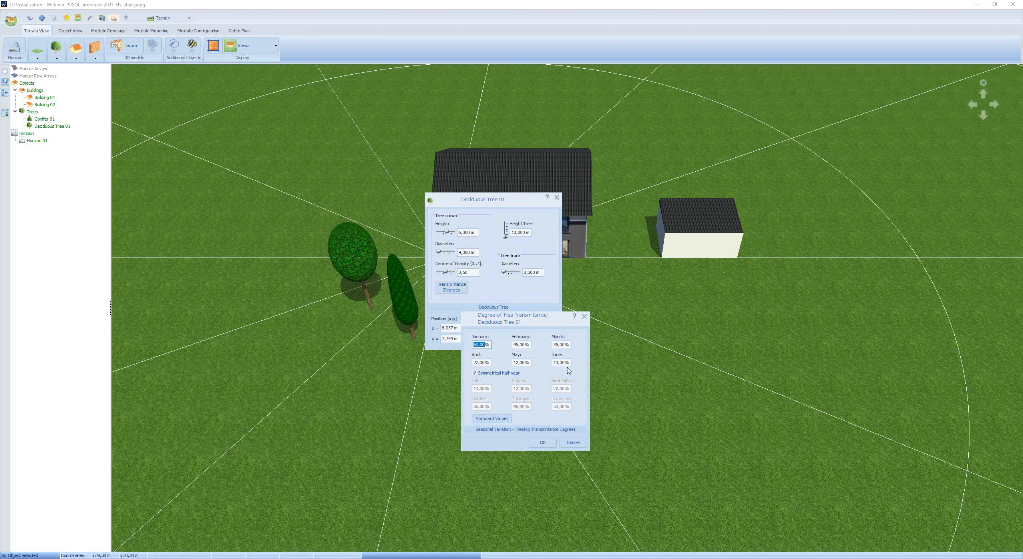
click(548, 444)
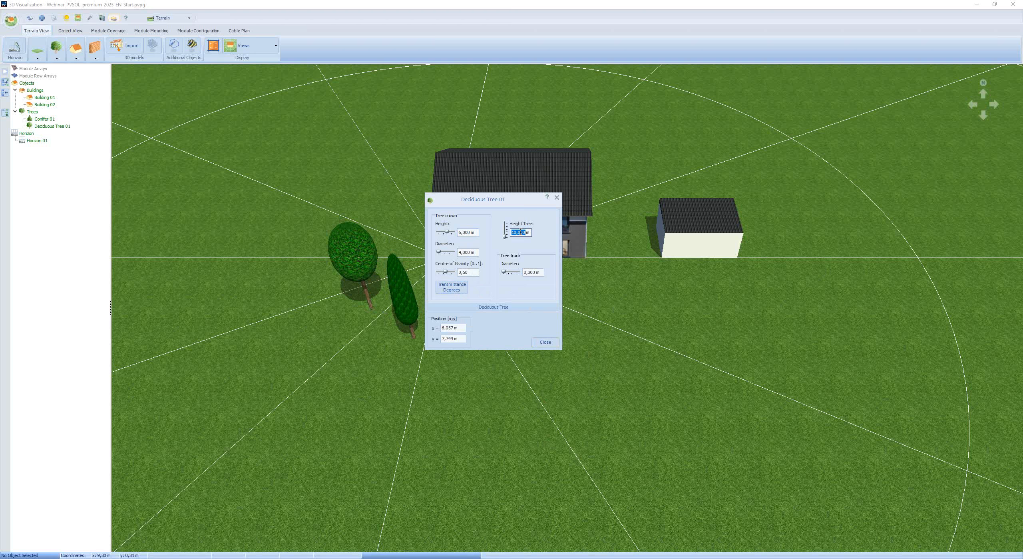
Step: Set the deciduous tree's height to 12 m, its crown height to 10 m and its crown diameter to 5 m
text(12)
key(Return)
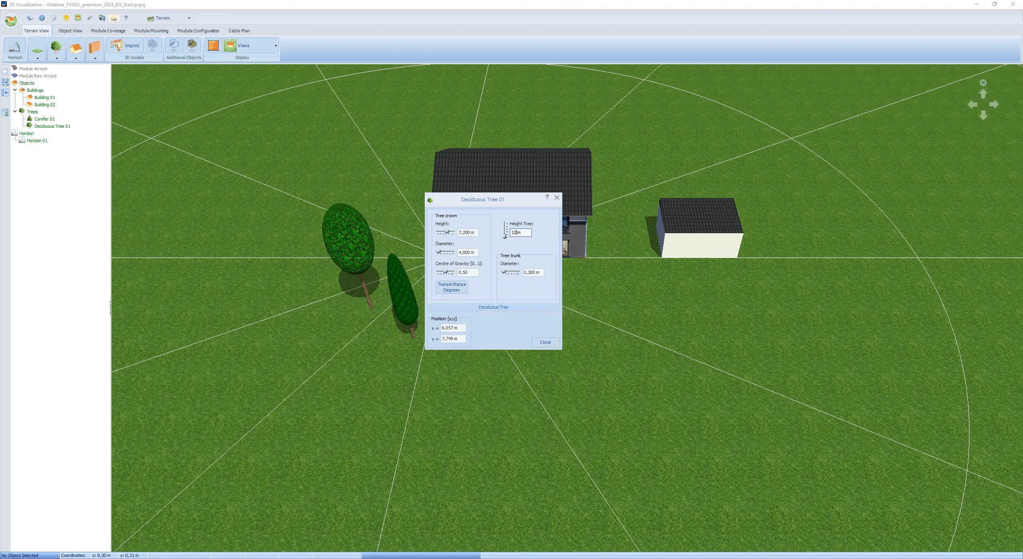
click(474, 233)
text(10)
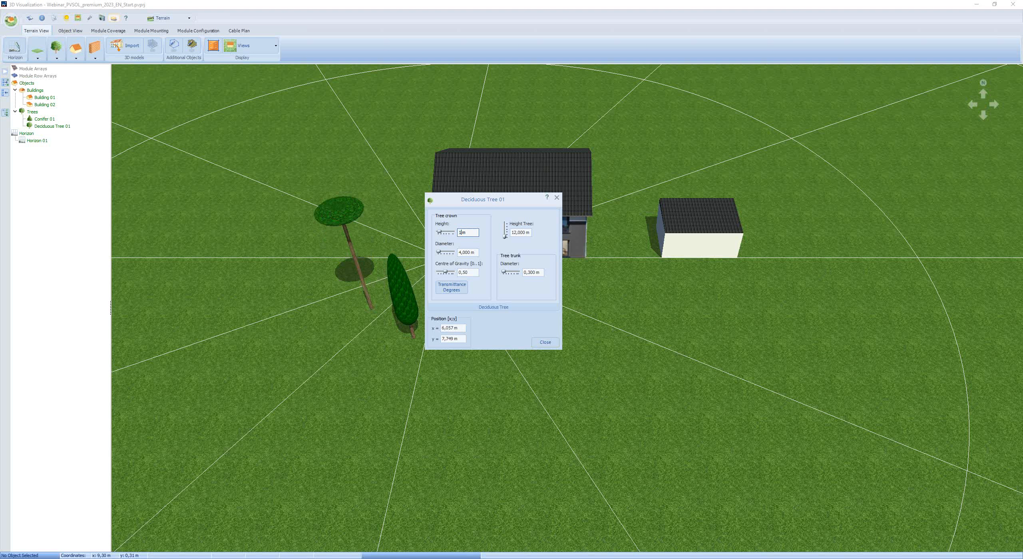
click(465, 255)
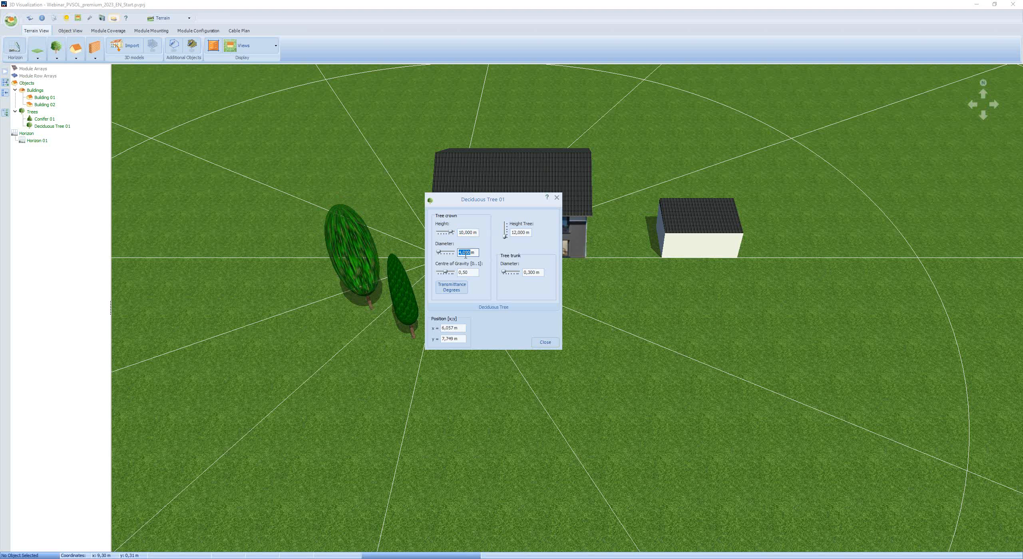
text(5)
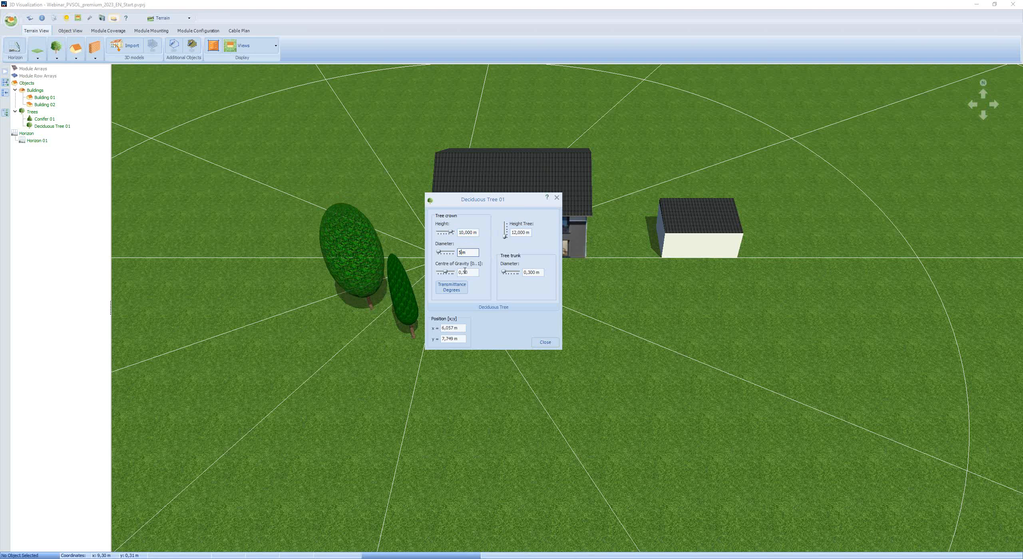
Step: Try centre of gravity values of 0,1 and 0,9 for the deciduous tree's crown and restore 0,5
click(472, 273)
text(0,1)
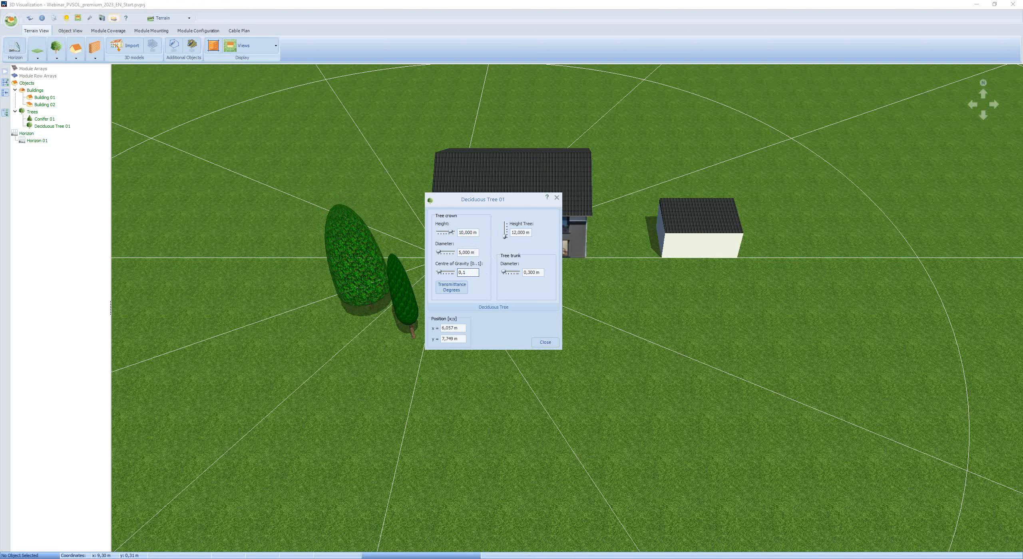
text(9)
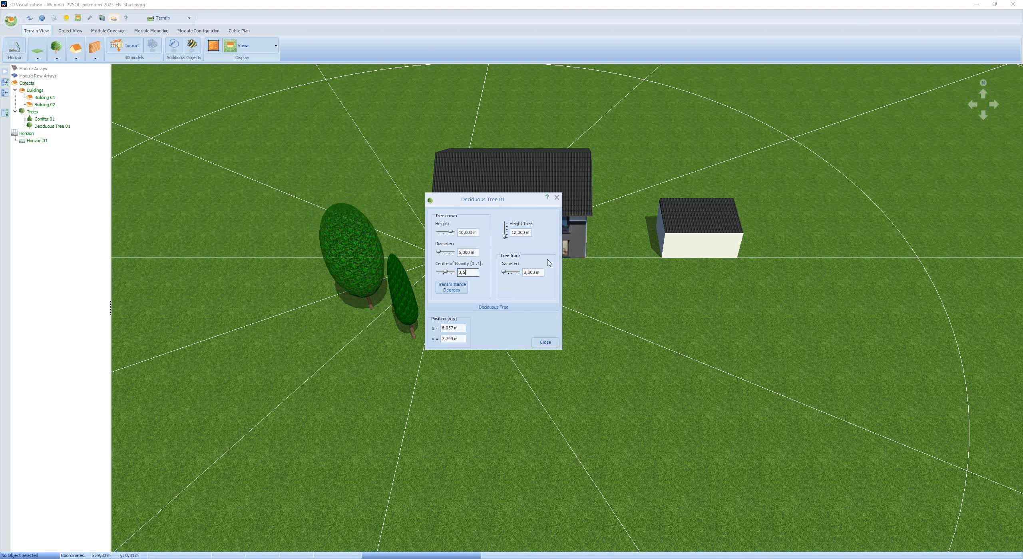
Step: Try a crown height of 12 m for the deciduous tree and settle on 8 m
double_click(469, 233)
text(12)
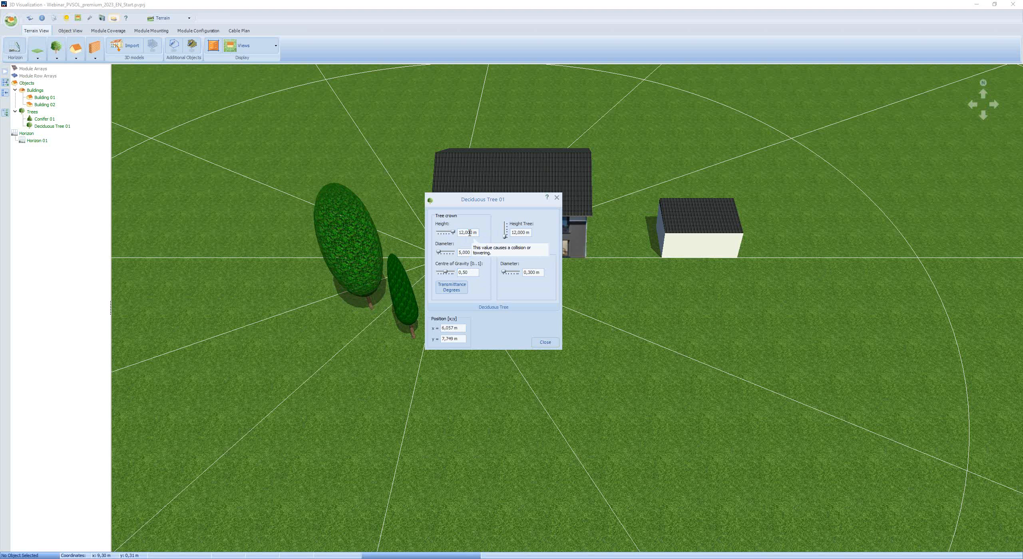
double_click(469, 233)
text(8)
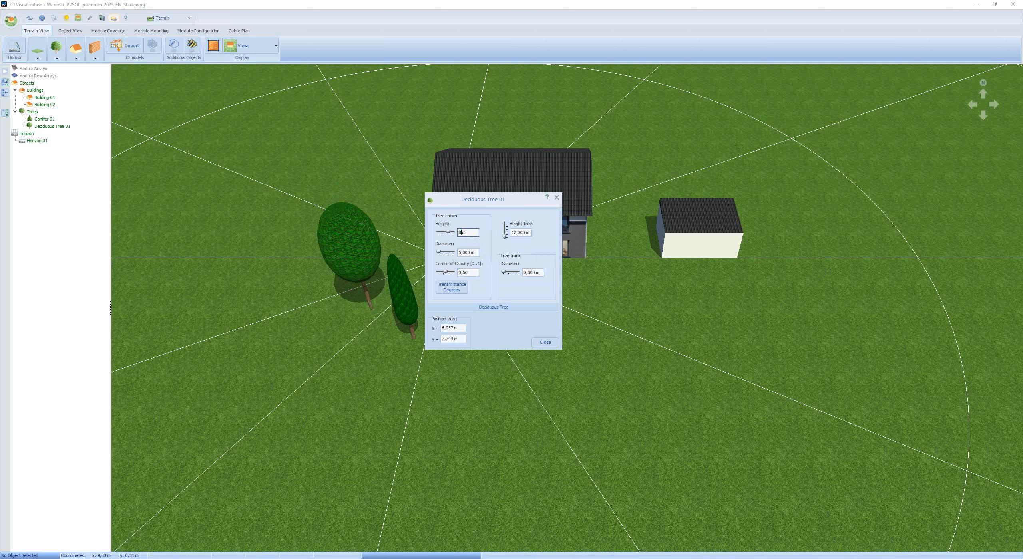
Step: Set the deciduous tree's trunk diameter to 0,4 m
double_click(529, 273)
text(04)
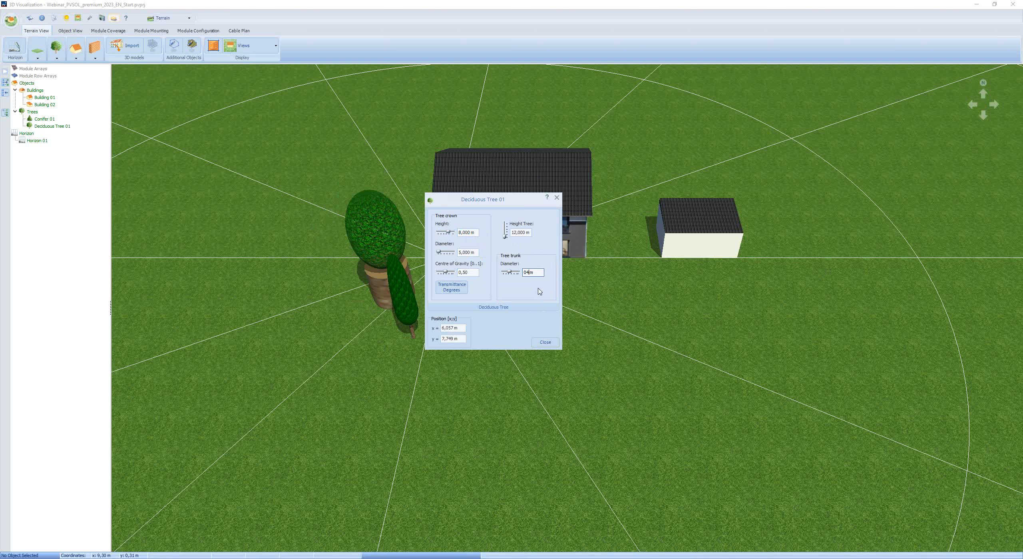
key(BackSpace)
key(BackSpace)
text(0,5)
text(4)
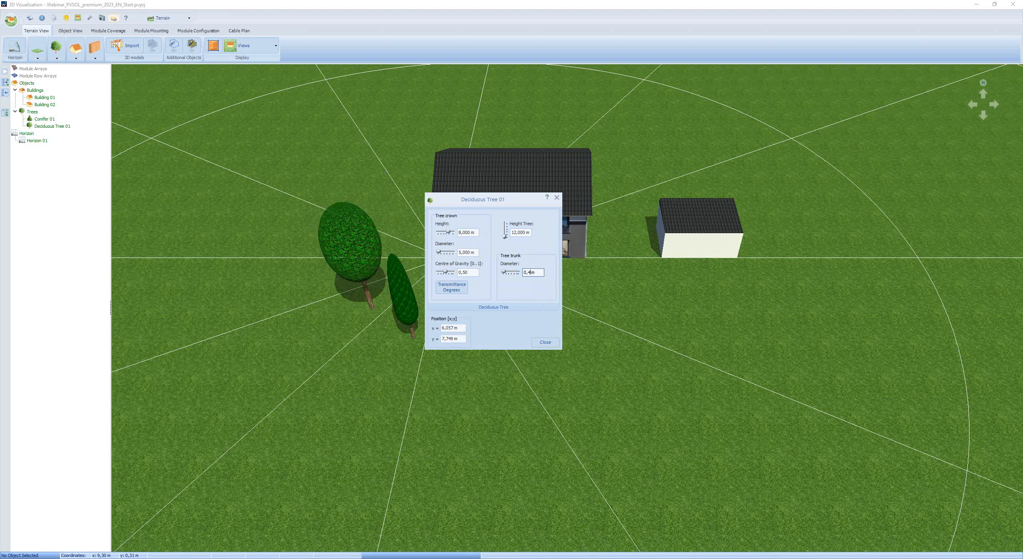
Step: Position the deciduous tree at x = 5 m and y = 4 m and finish editing it
key(Tab)
text(5)
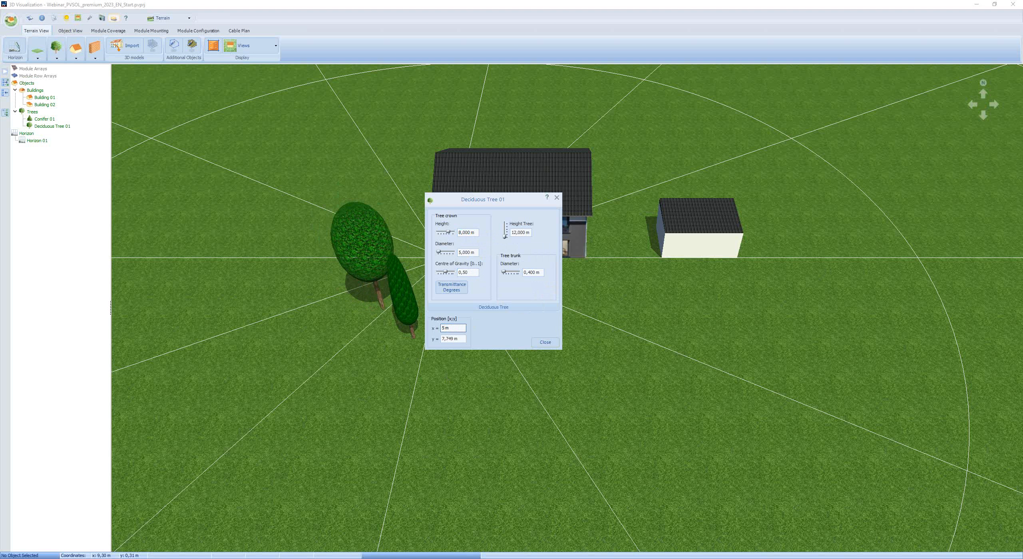
key(Tab)
text(4)
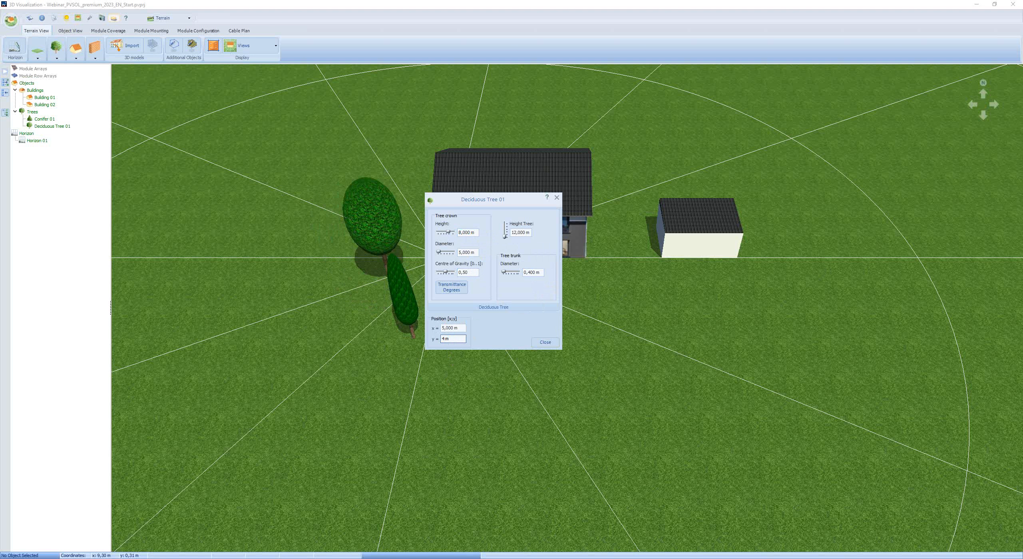
click(537, 342)
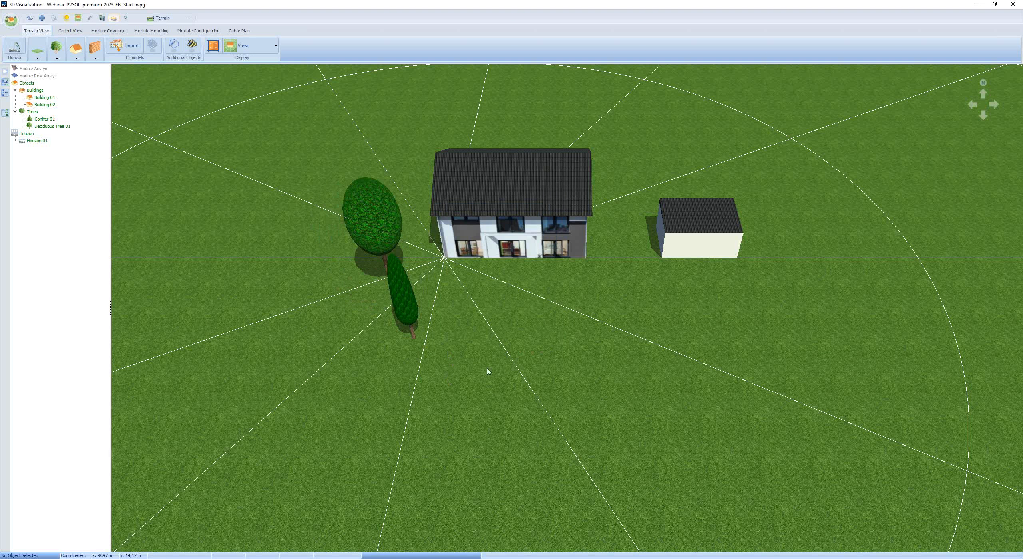
Step: Open the conifer's properties and review its monthly transmittance degrees
double_click(402, 299)
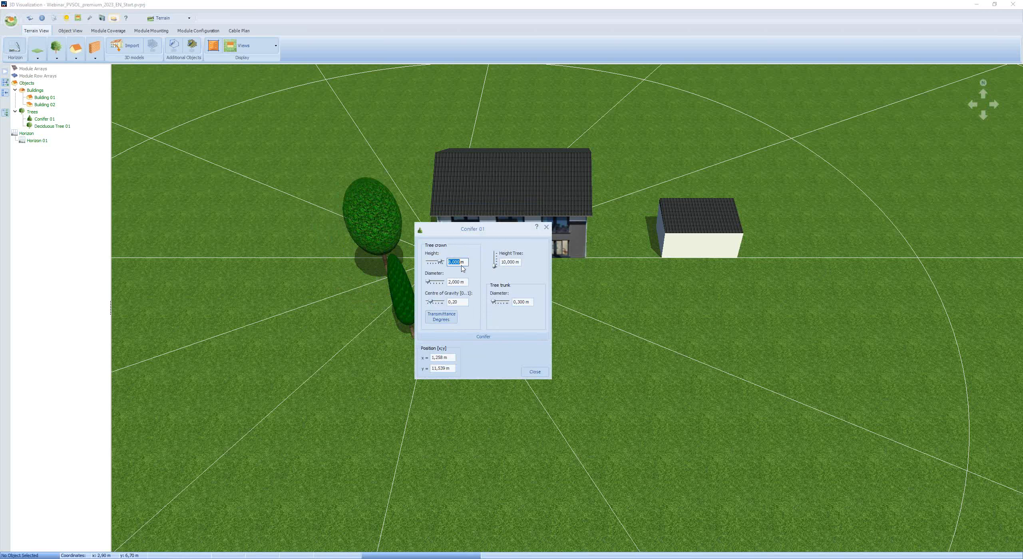
drag(498, 233, 553, 234)
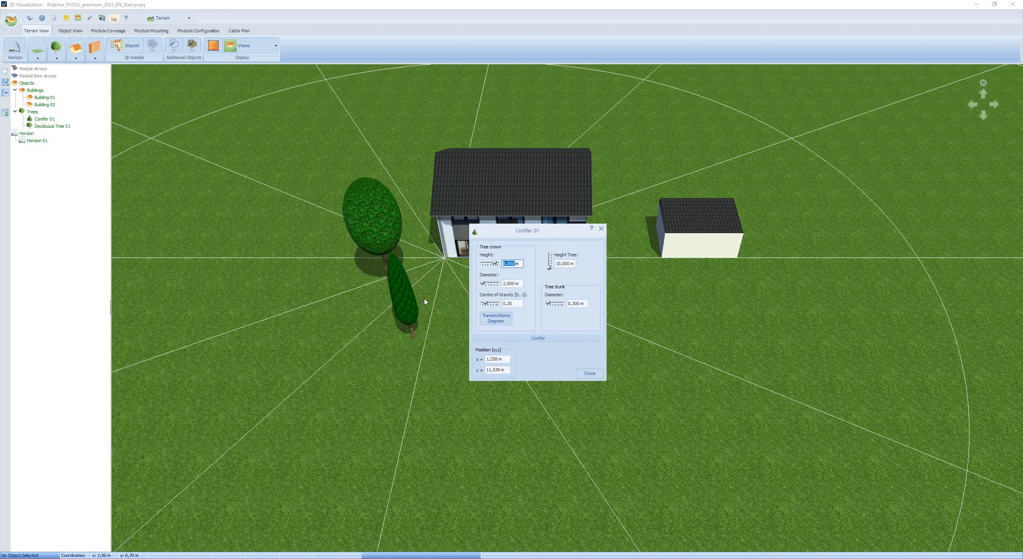
click(497, 319)
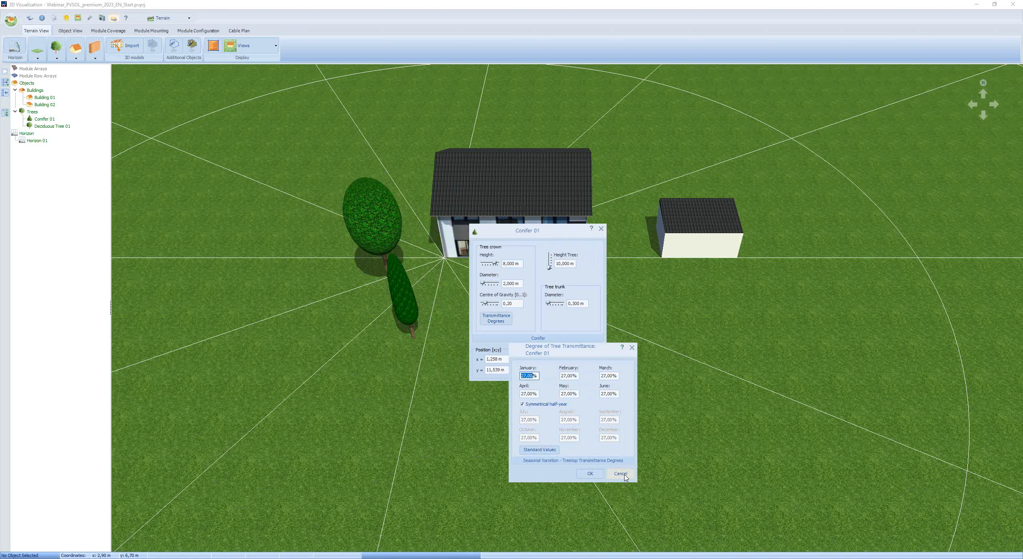
click(590, 474)
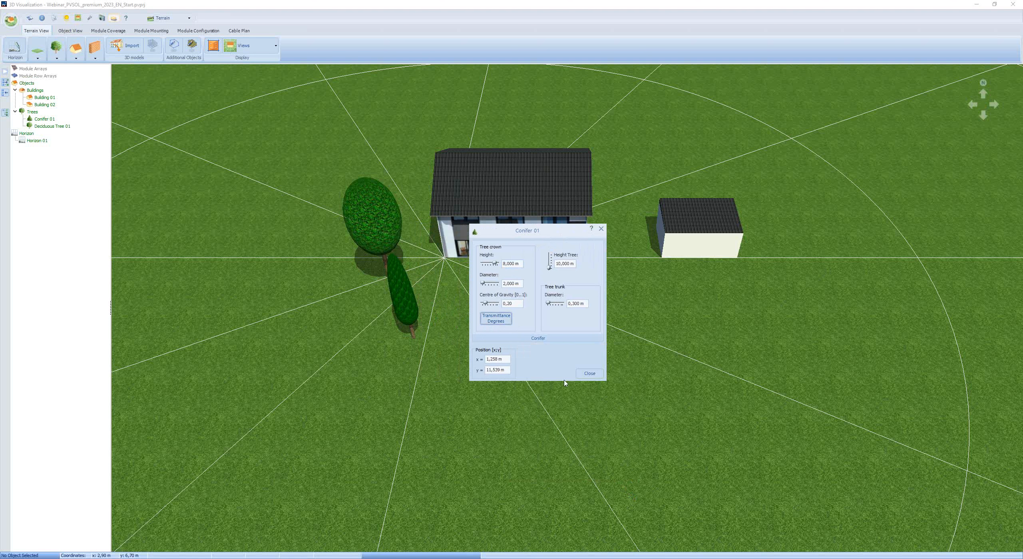
Step: Set the conifer's height to 15 m, crown height to 10 m, crown diameter to 2,5 m and centre of gravity to 0,5
double_click(567, 263)
text(15)
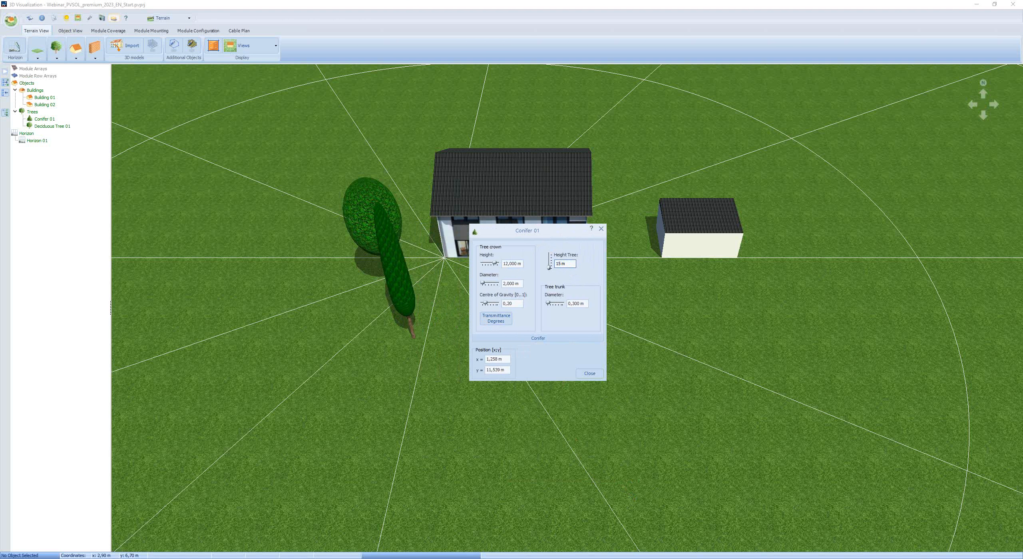
double_click(512, 264)
text(10)
double_click(512, 283)
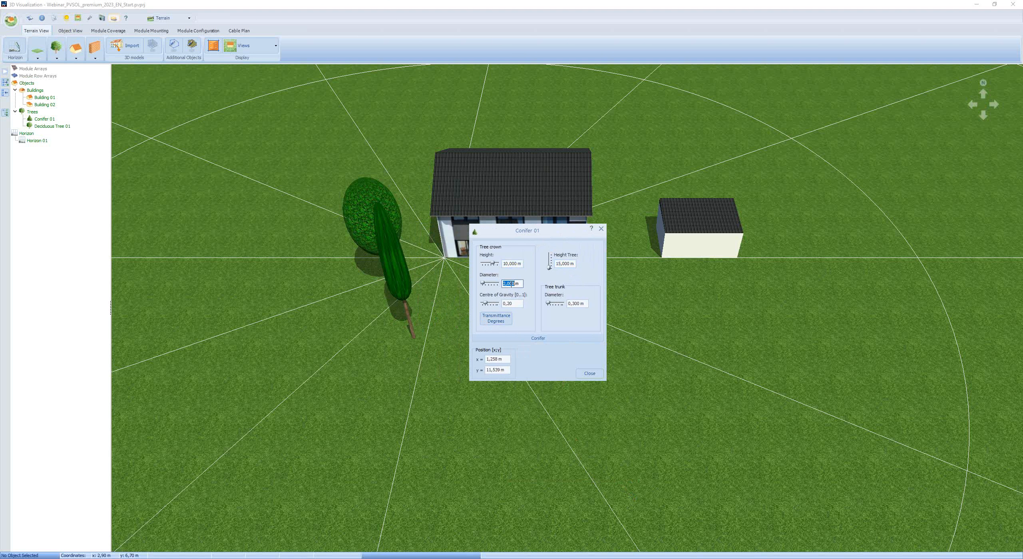
text(2,5)
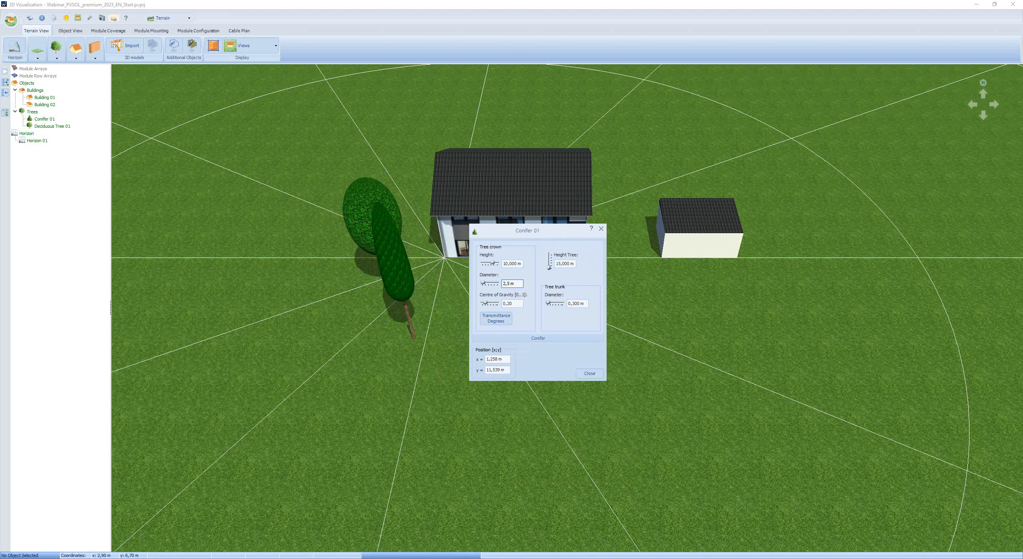
double_click(509, 304)
text(0,5)
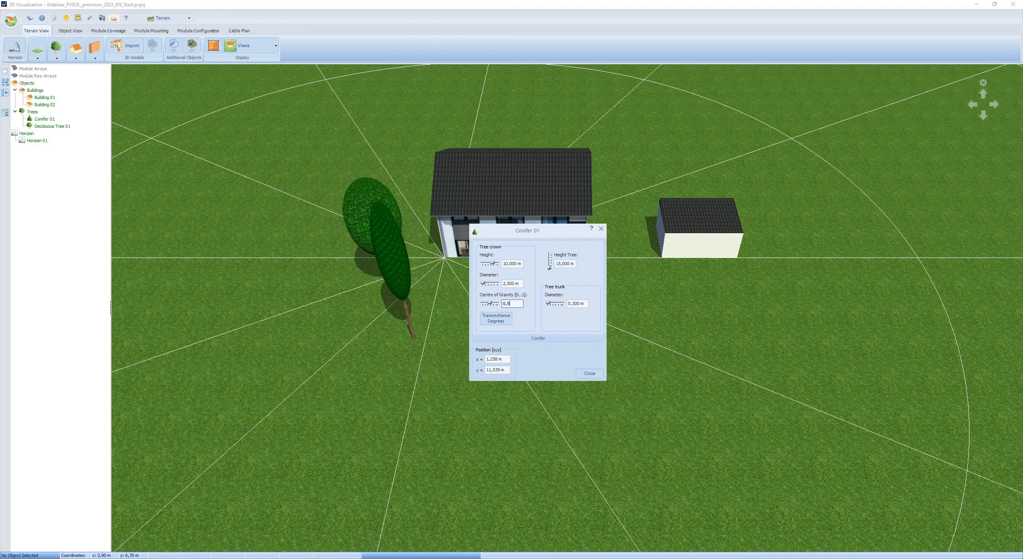
Step: Set the conifer's trunk diameter to 0,5 m and its position to x = 1,5 m, y = 10 m, and finish editing
key(Tab)
text(0,5)
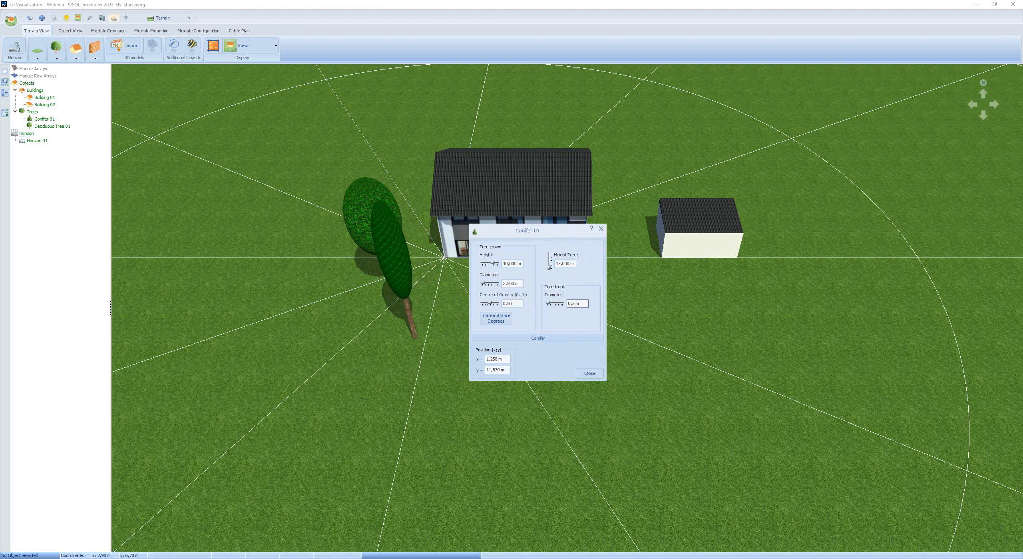
double_click(502, 360)
text(1,5)
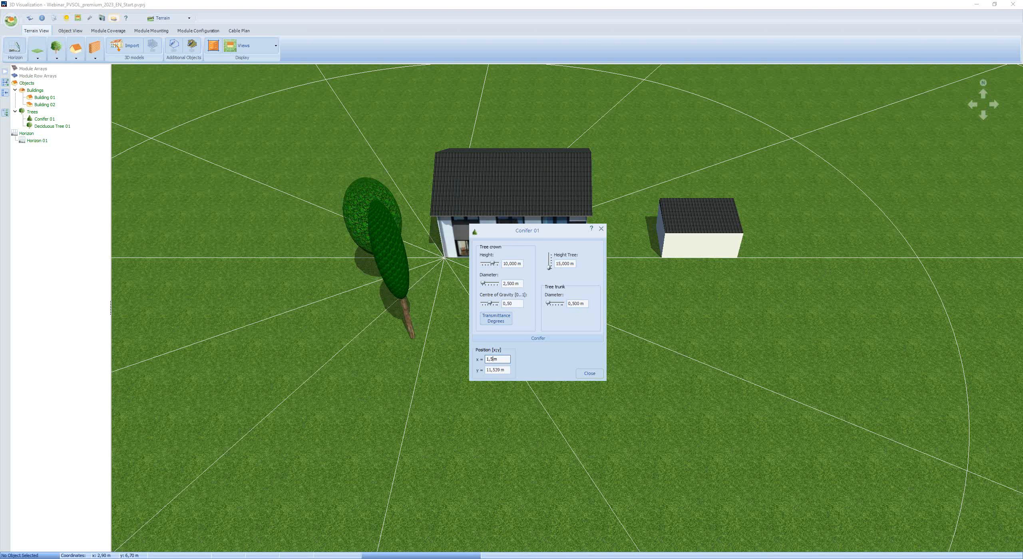
double_click(494, 368)
text(10)
click(592, 375)
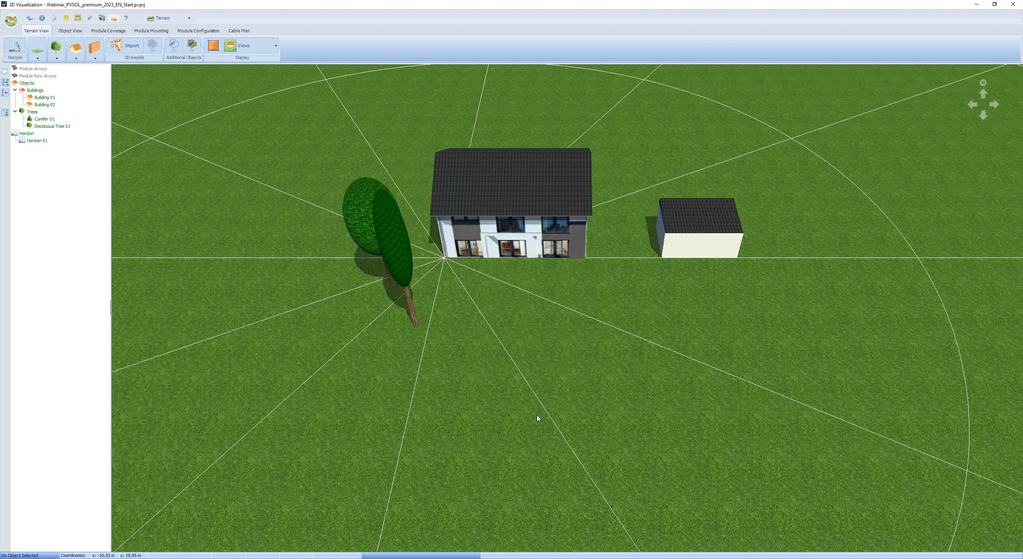
Step: Copy the deciduous tree and place the copy in front of the smaller building, at about x = -17,8 m, y = 7,1 m
drag(537, 418, 616, 411)
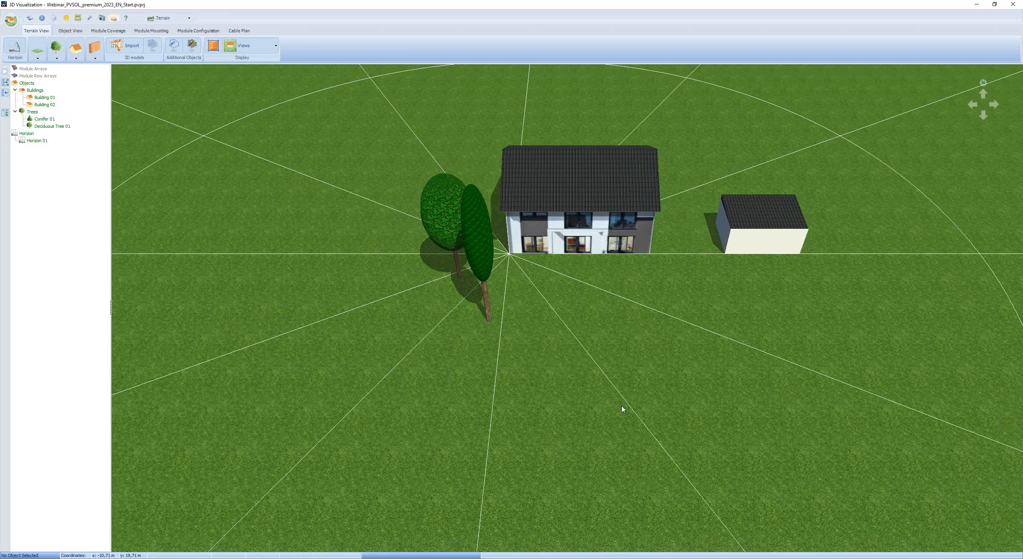
right_click(447, 227)
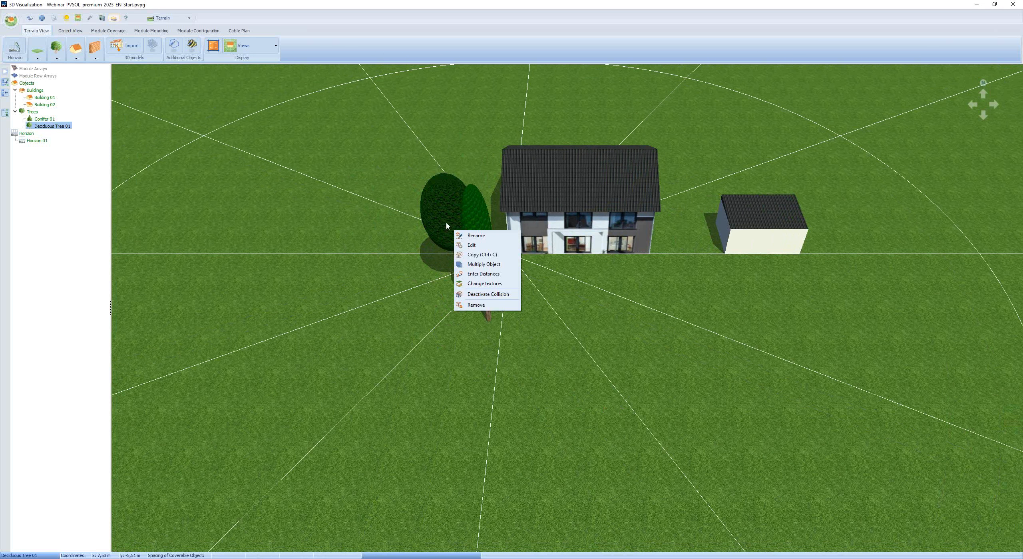
click(484, 255)
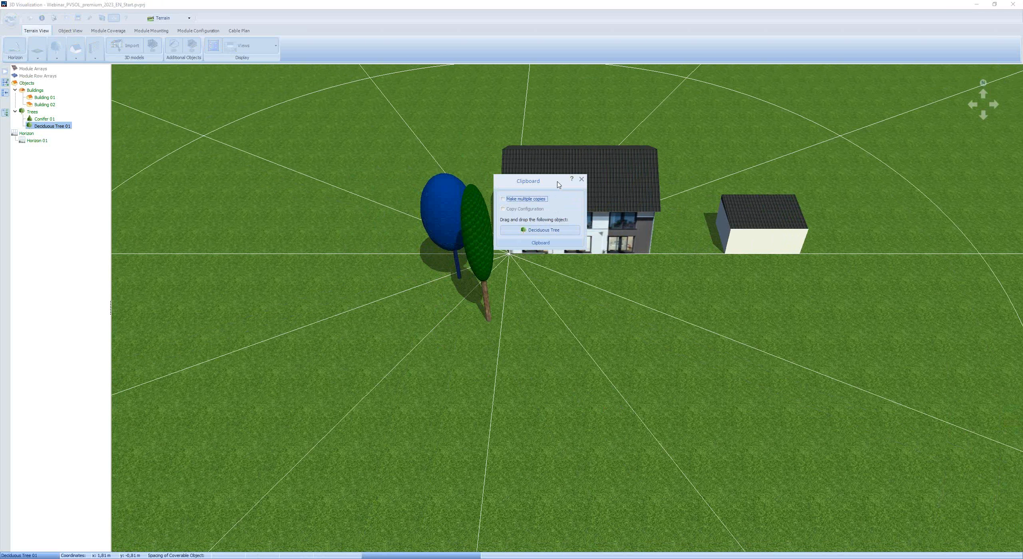
drag(594, 243, 606, 247)
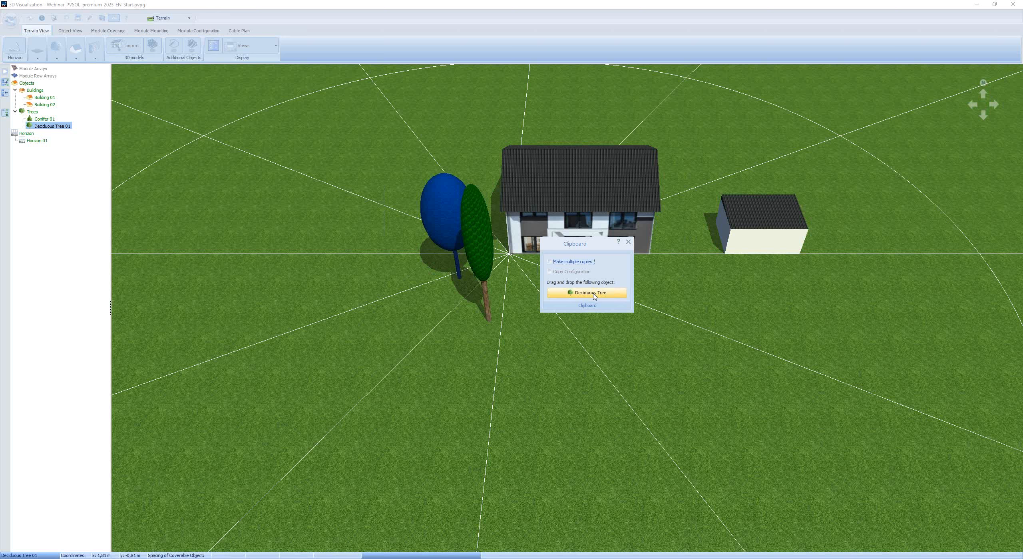
drag(593, 296, 687, 297)
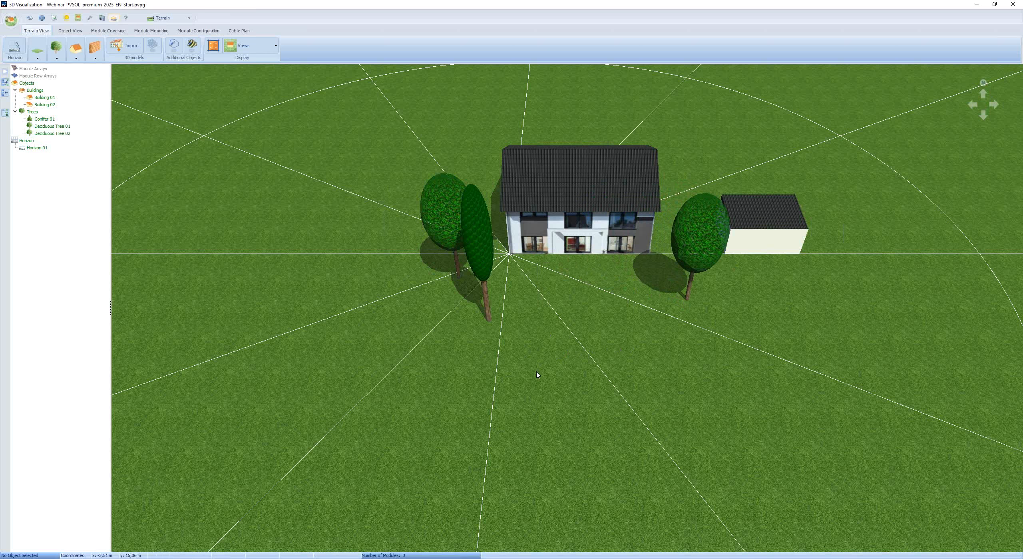
Step: Position the copied deciduous tree at x = -19 m and y = -6 m and finish editing it
double_click(712, 244)
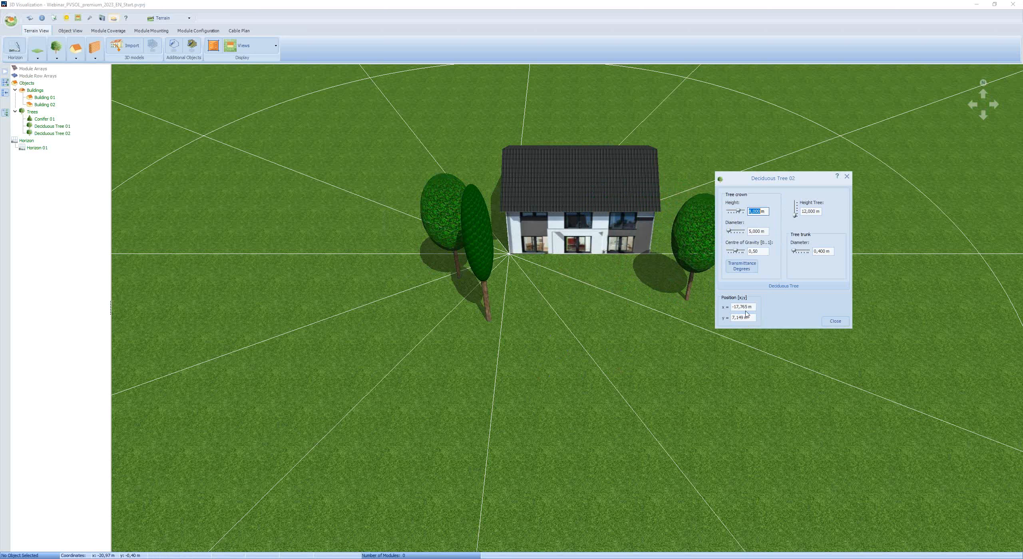
double_click(743, 307)
text(-19)
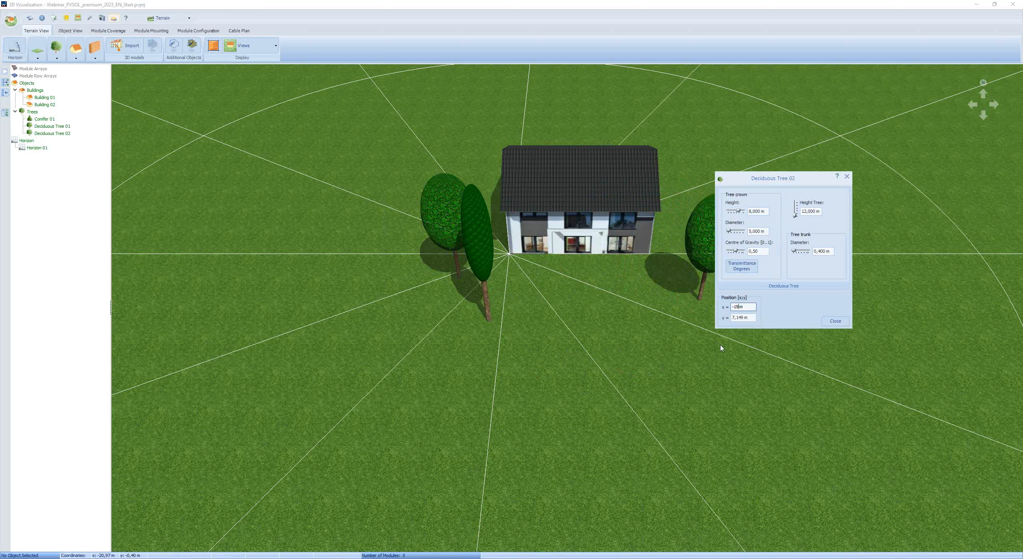
double_click(741, 318)
text(-6)
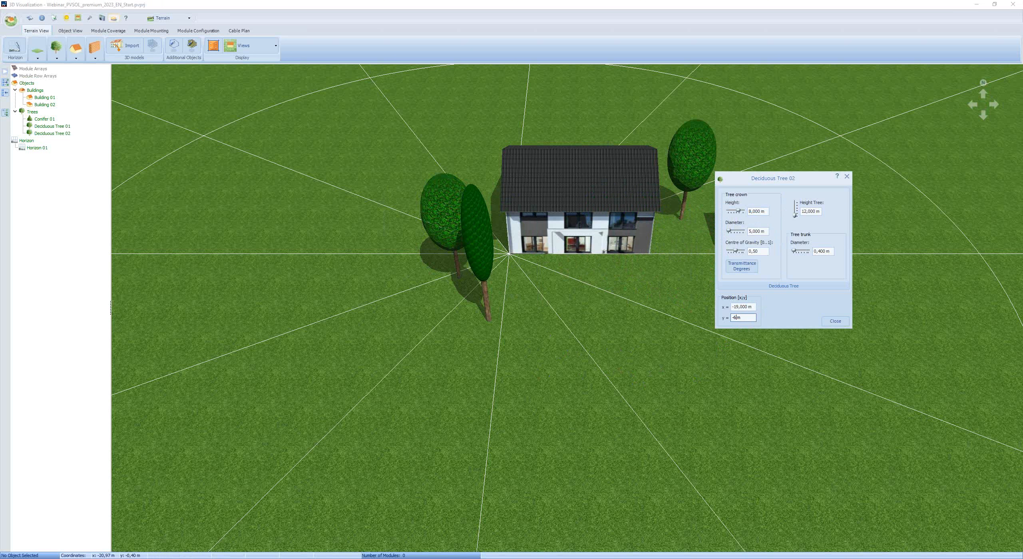
click(834, 323)
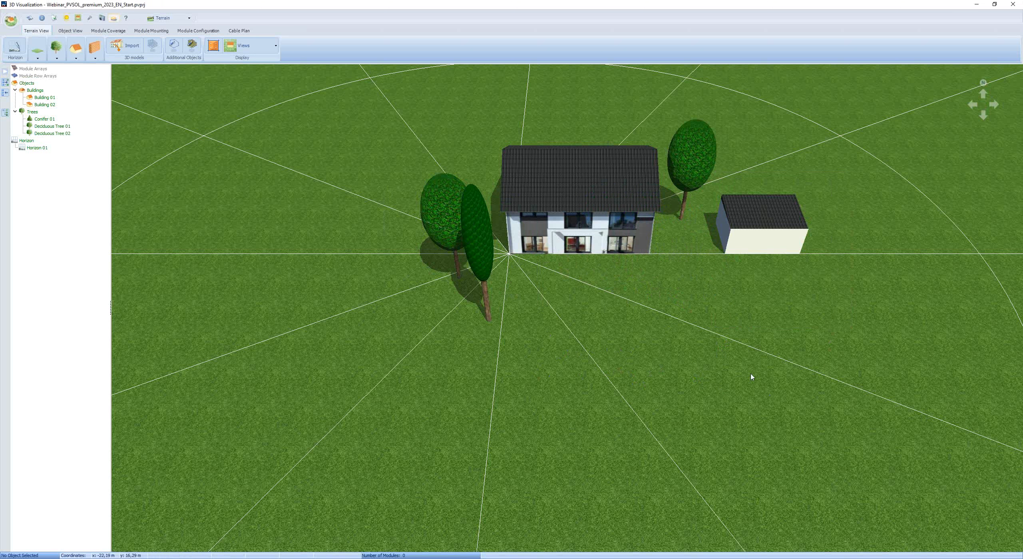
Step: Activate the large gabled-roof house for detailed editing of its south roof surface
right_drag(751, 376, 666, 440)
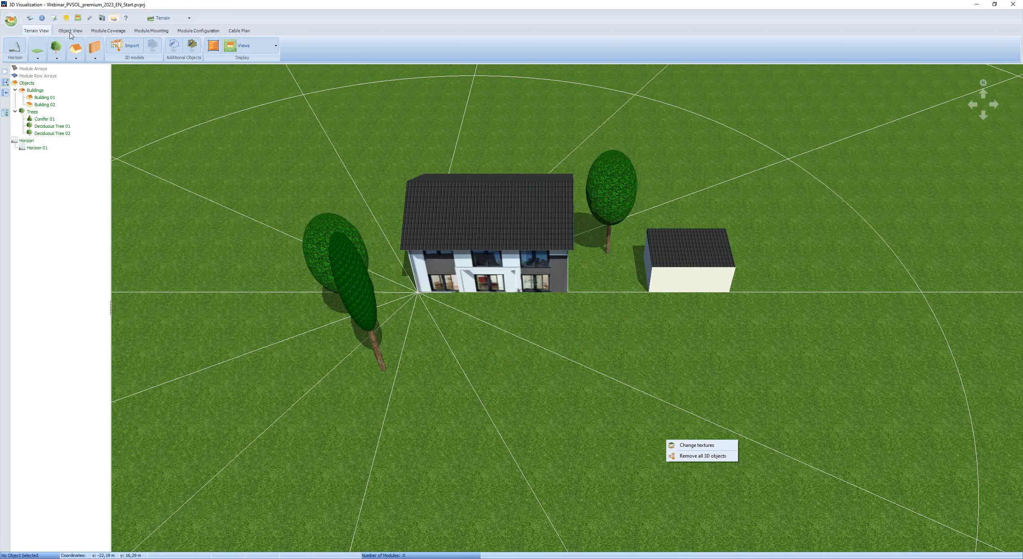
click(498, 215)
right_click(500, 216)
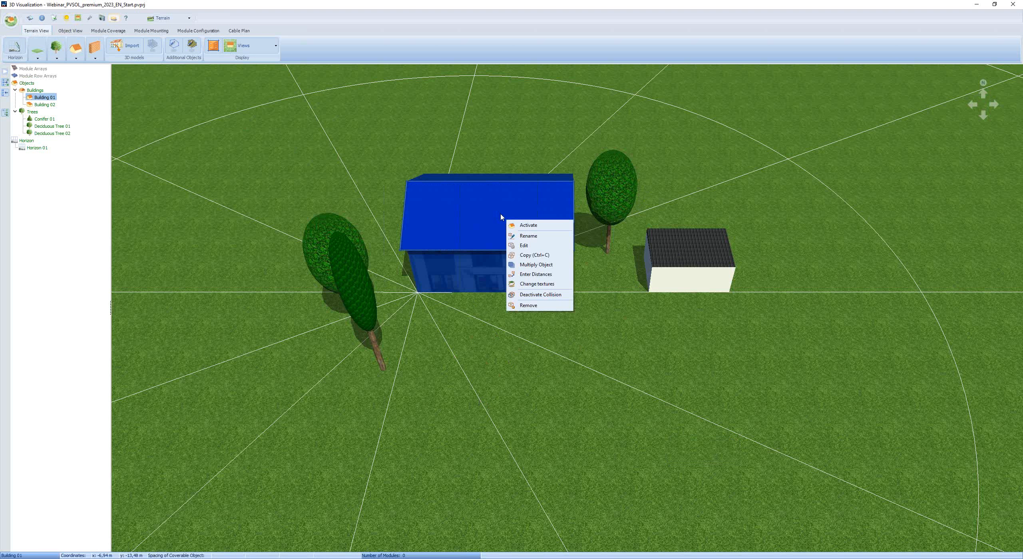
click(528, 226)
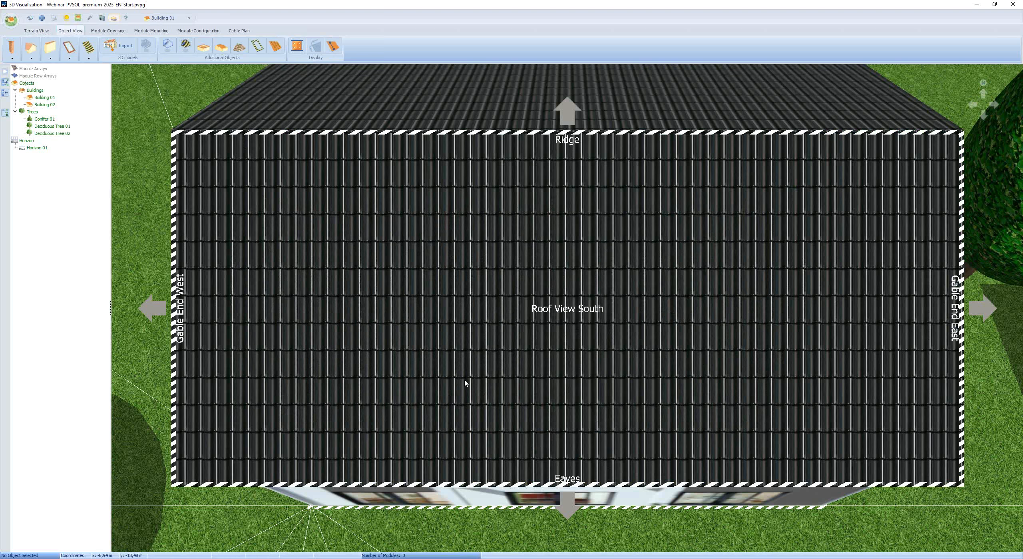
Step: Place a chimney on the south roof near the ridge and west gable end, at about x = 1,06 m, y = 6,21 m
click(15, 59)
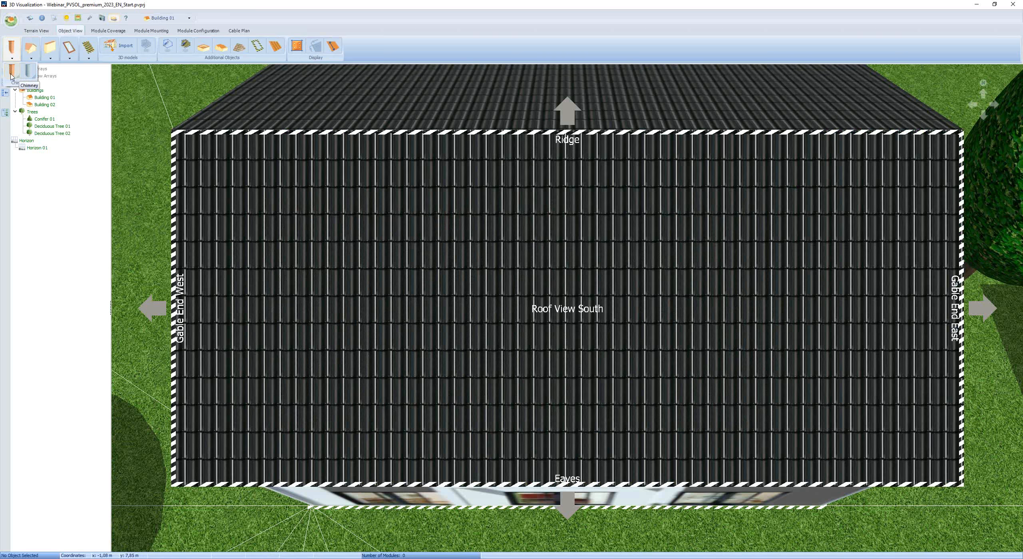
click(12, 77)
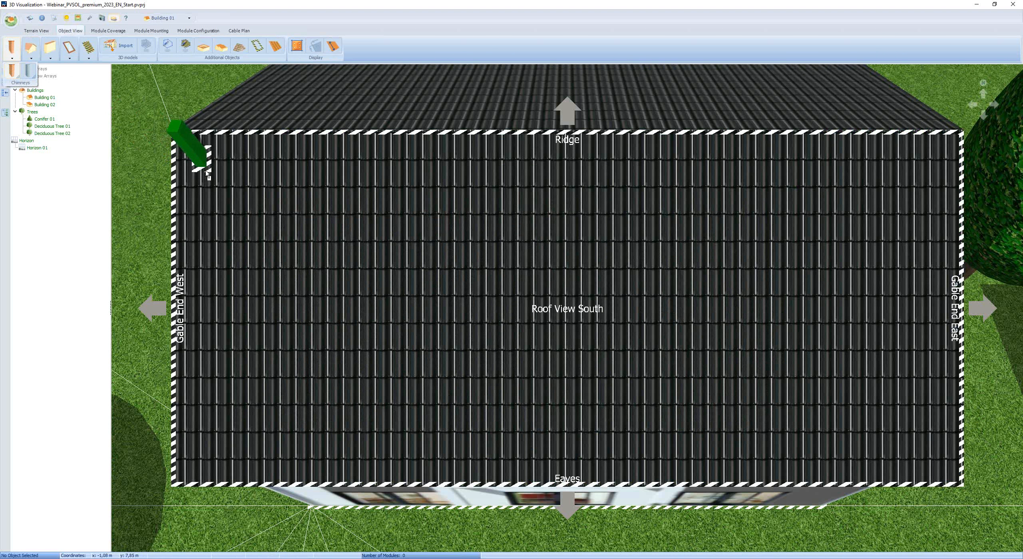
click(225, 181)
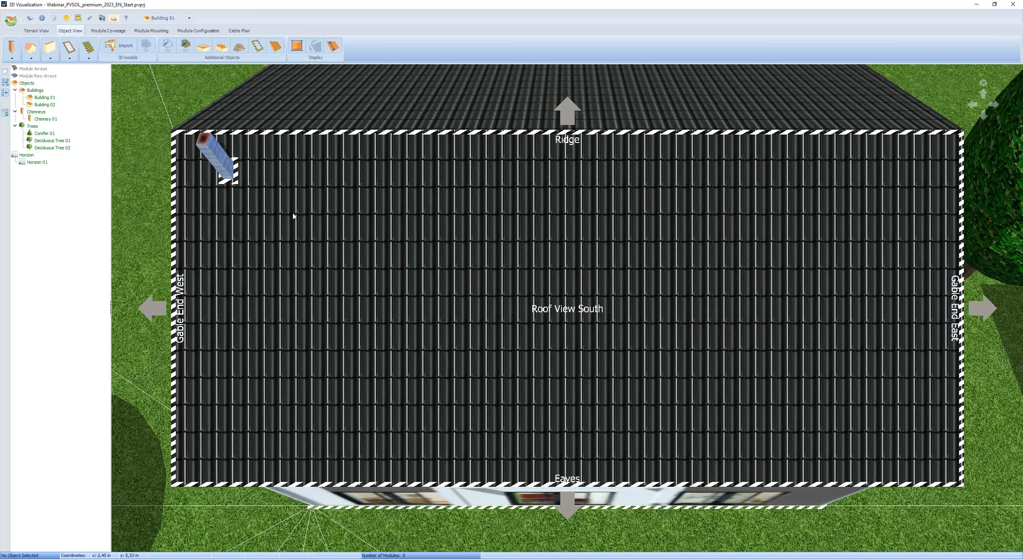
Step: Place a parabolic antenna on the south roof near the ridge and the east gable end
click(31, 56)
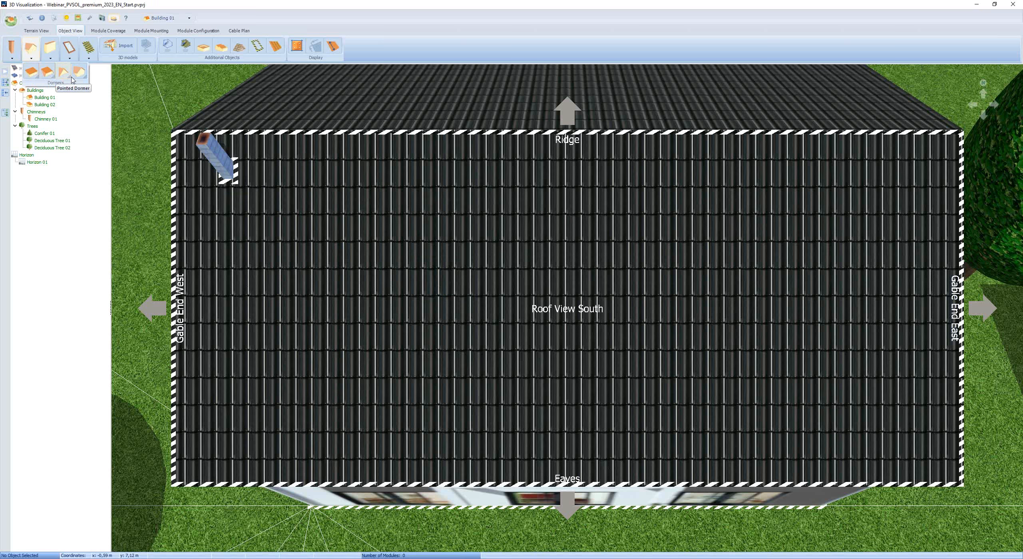
click(51, 60)
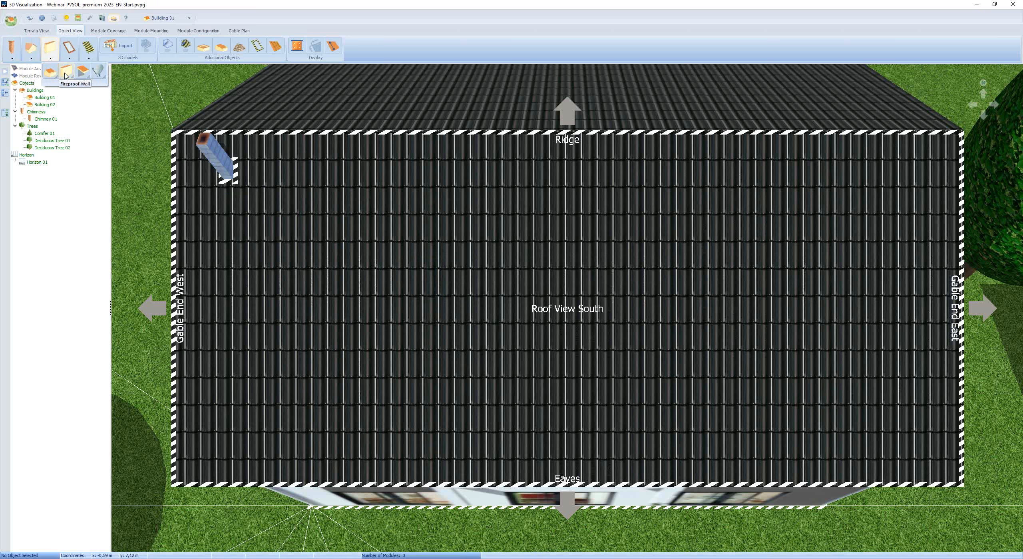
click(99, 75)
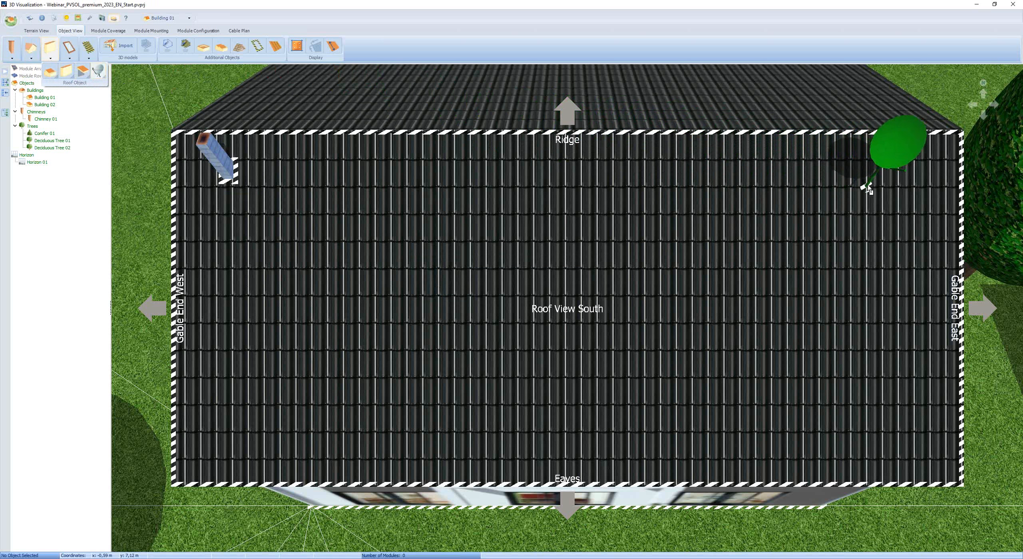
click(868, 188)
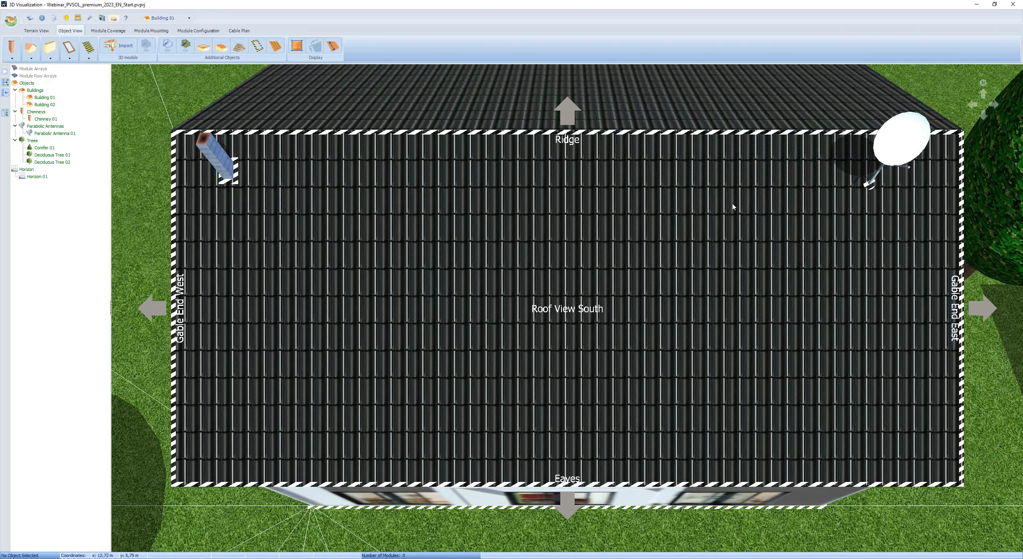
Step: Place a skylight at mid-height on the south roof, slightly west of its centre
click(71, 59)
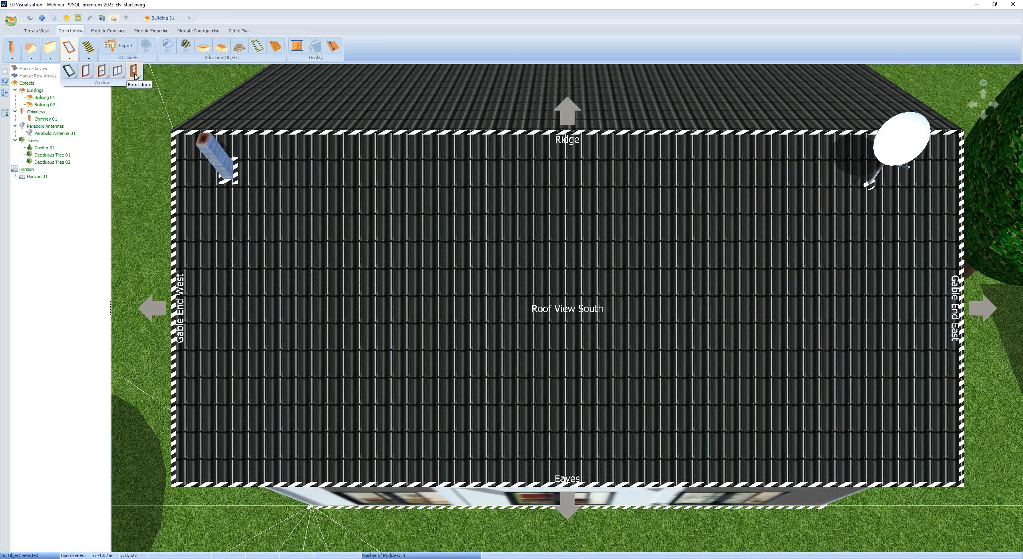
click(70, 73)
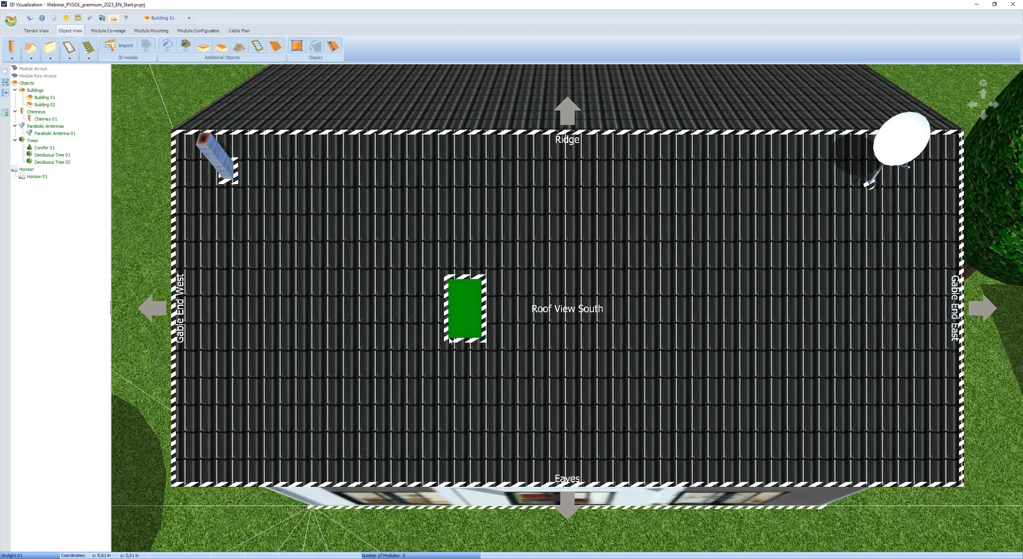
click(450, 341)
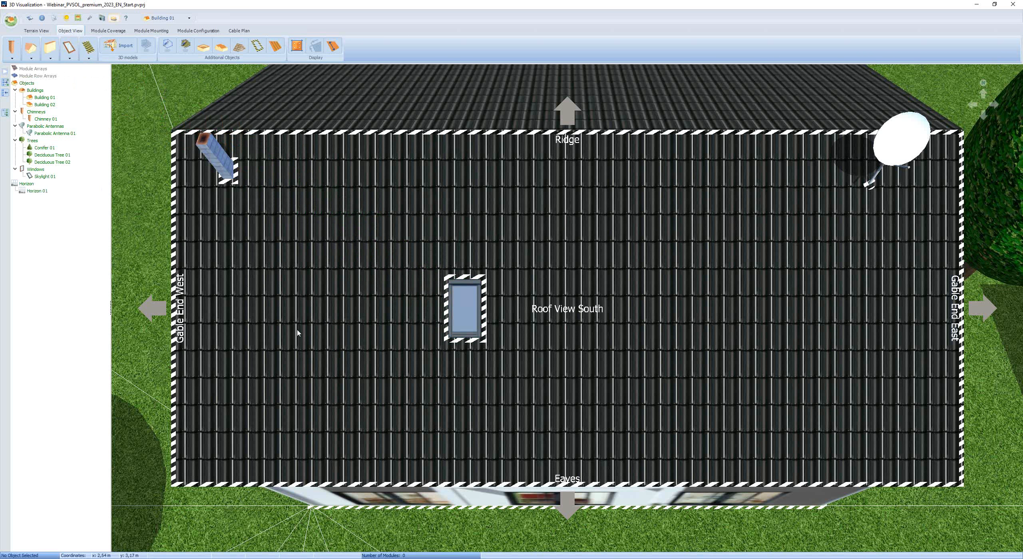
Step: Review the restricted-area types and the south roof's edge distances, and turn on the display of the roof's dimensions
click(88, 58)
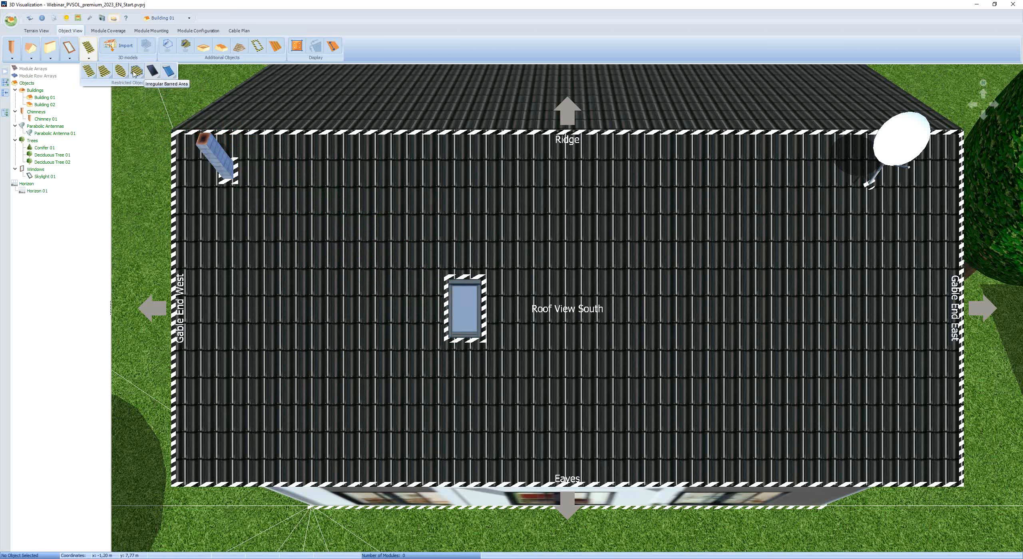
click(89, 60)
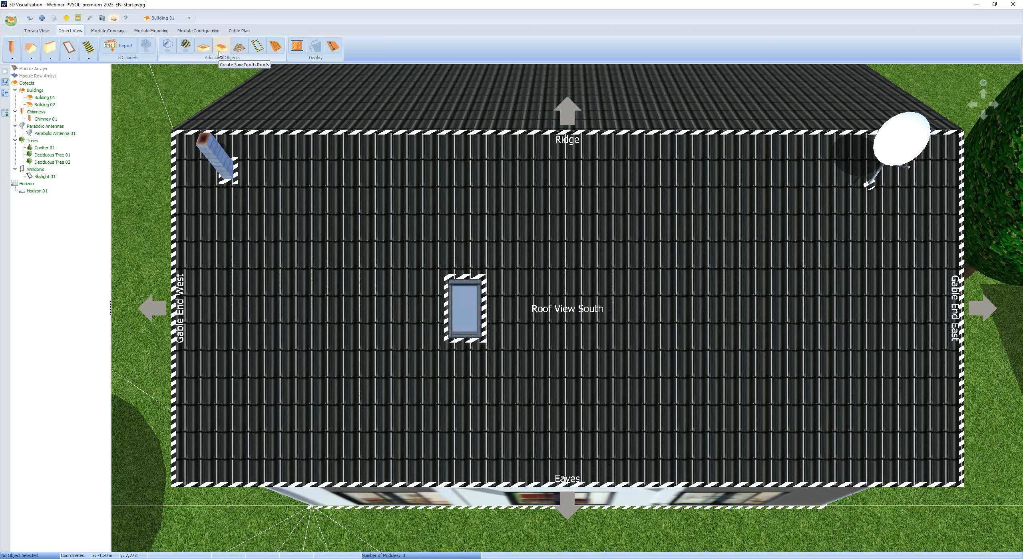
click(259, 53)
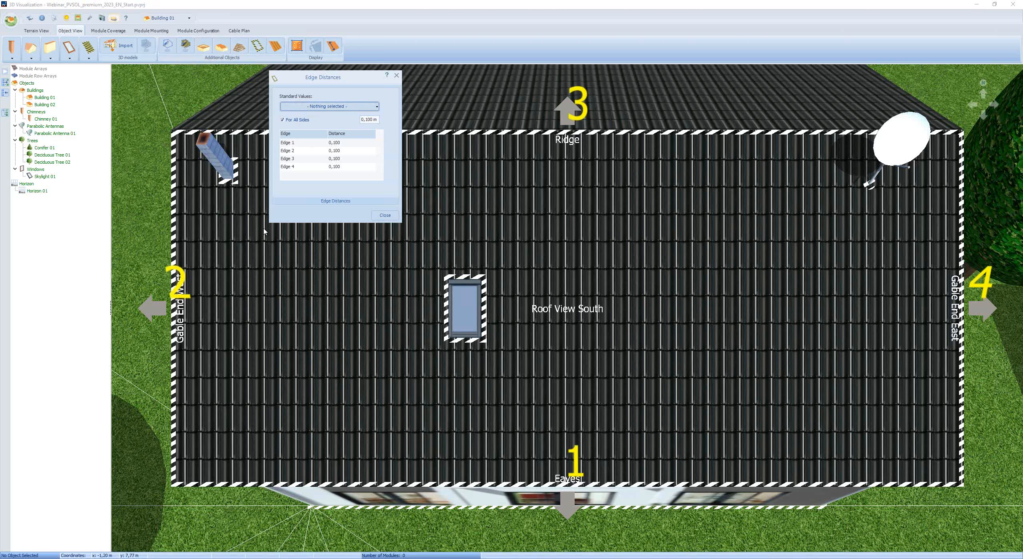
click(385, 216)
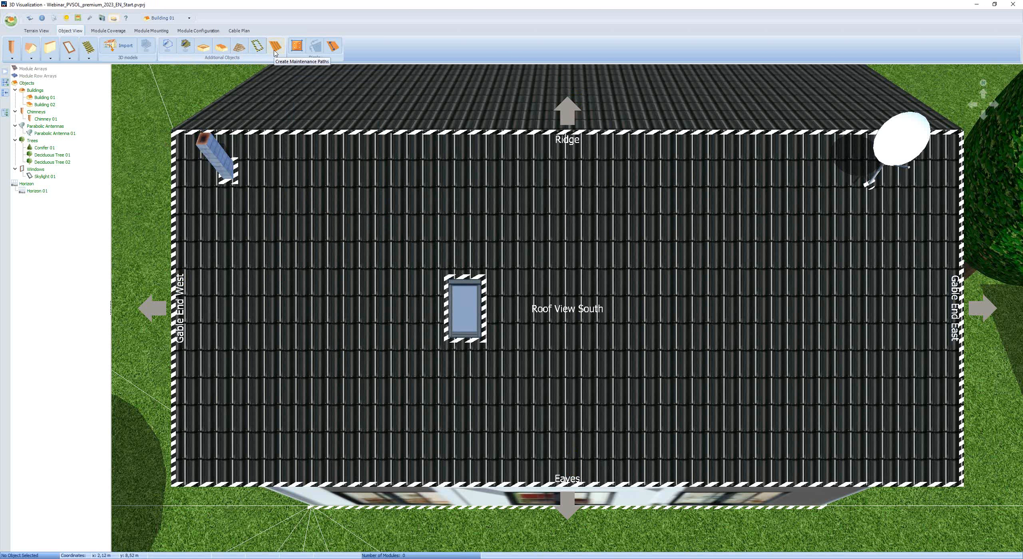
click(332, 46)
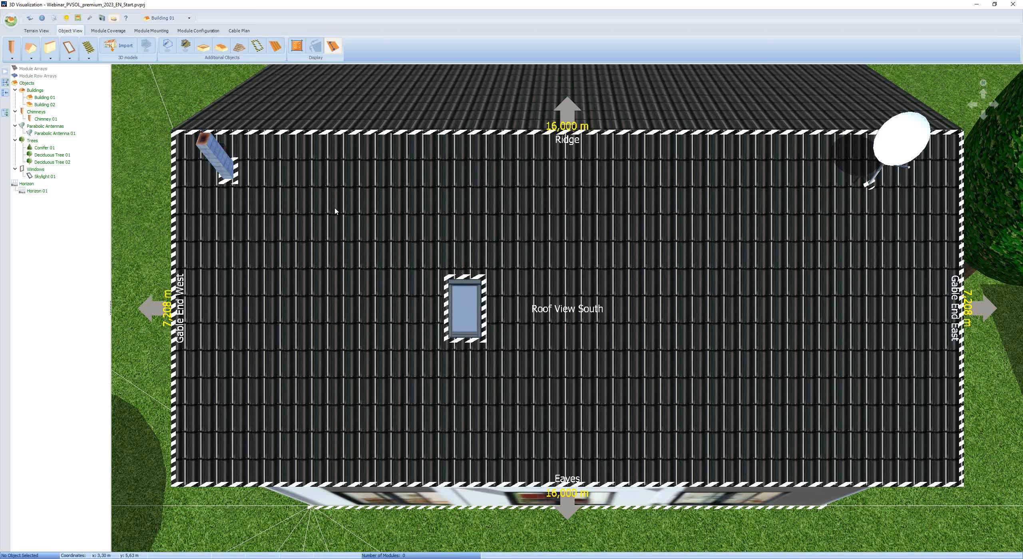
Step: Set the chimney's width to 0,4 m, depth to 0,4 m and height to 1,2 m
double_click(218, 160)
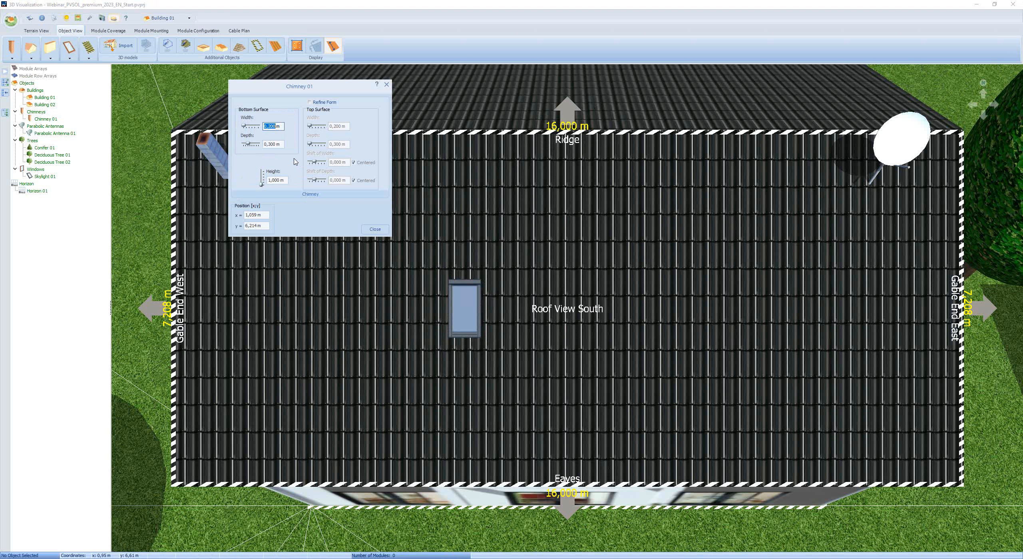
text(0,4)
click(270, 144)
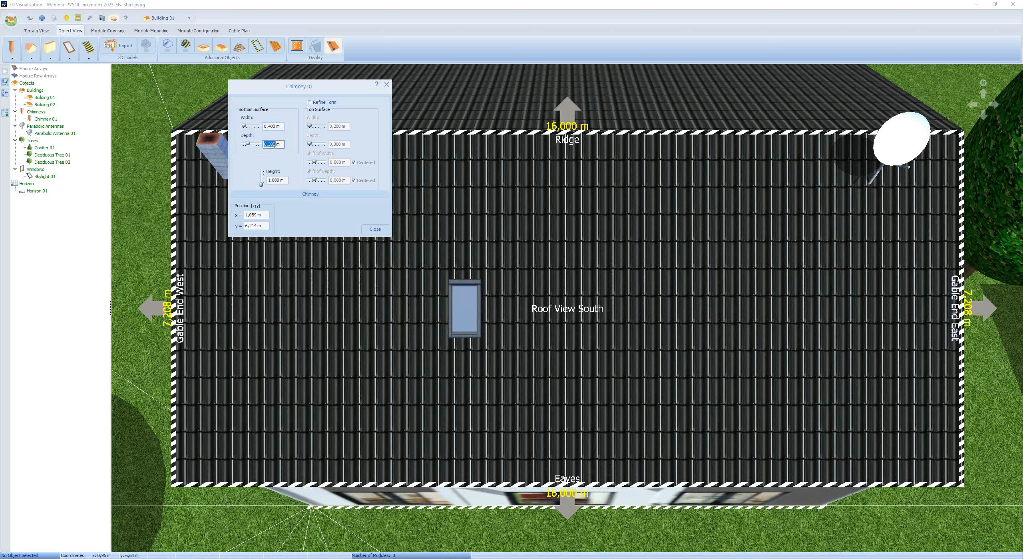
text(0,4)
click(278, 181)
text(1,2)
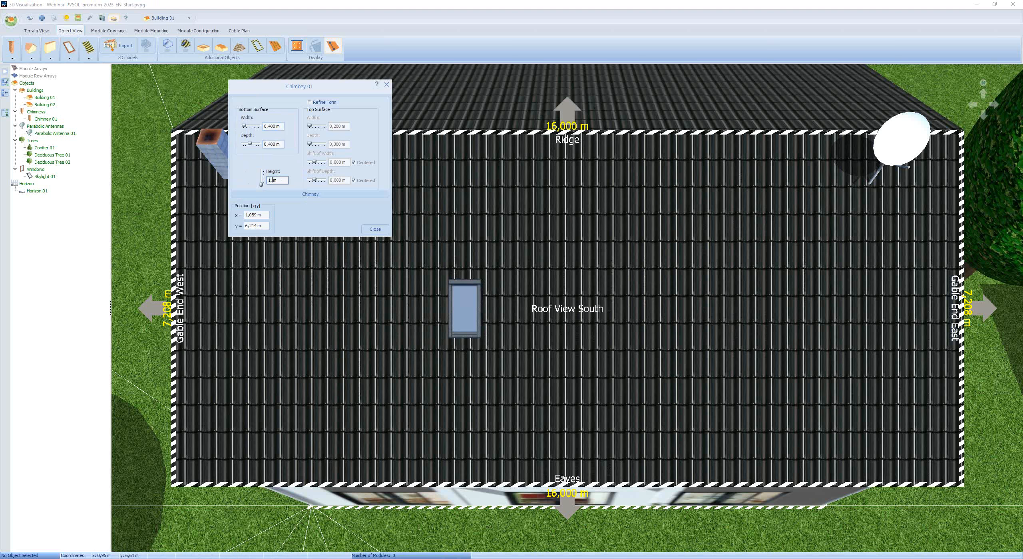
Step: Position the chimney on the south roof at x = 1,2 m and y = 6 m
click(259, 216)
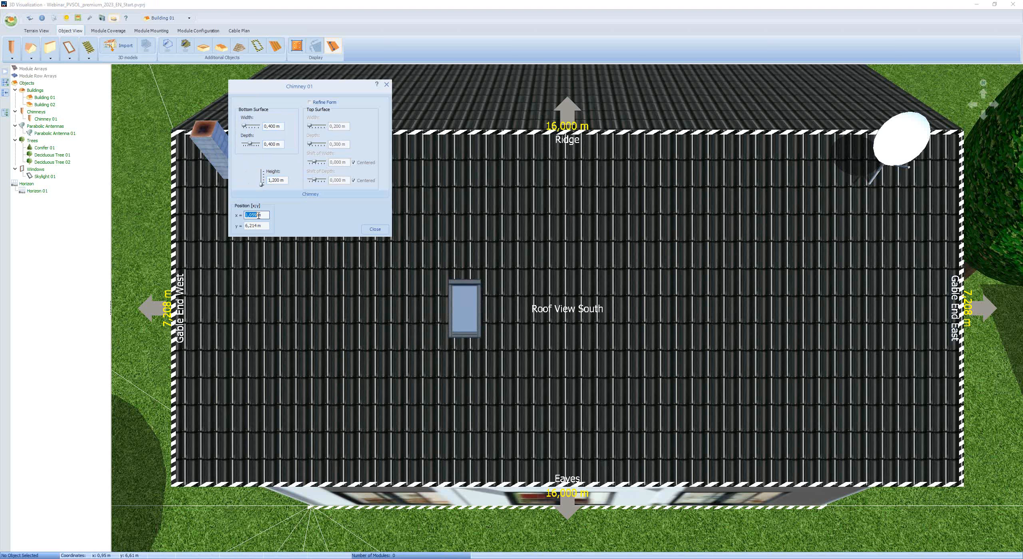
text(1,2)
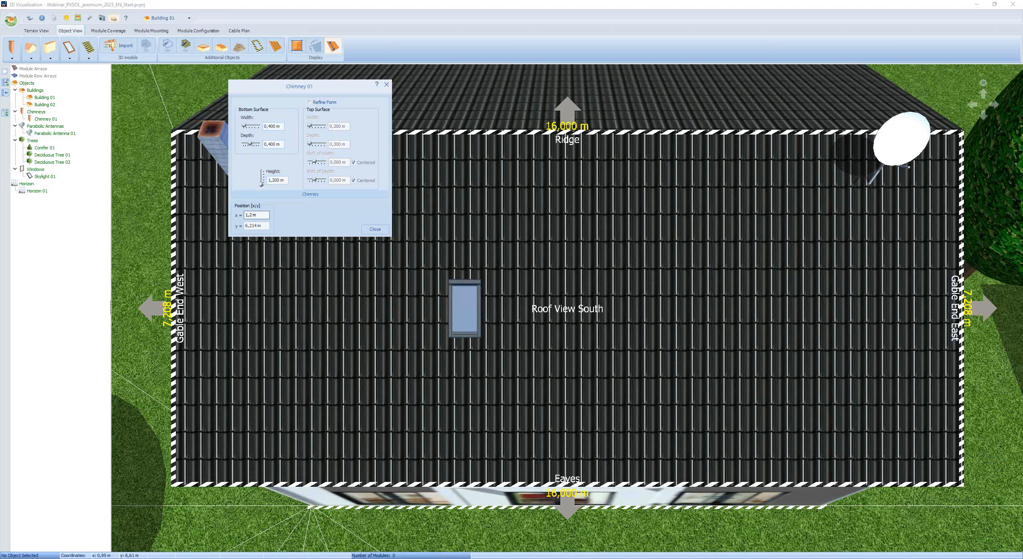
click(257, 226)
text(6m)
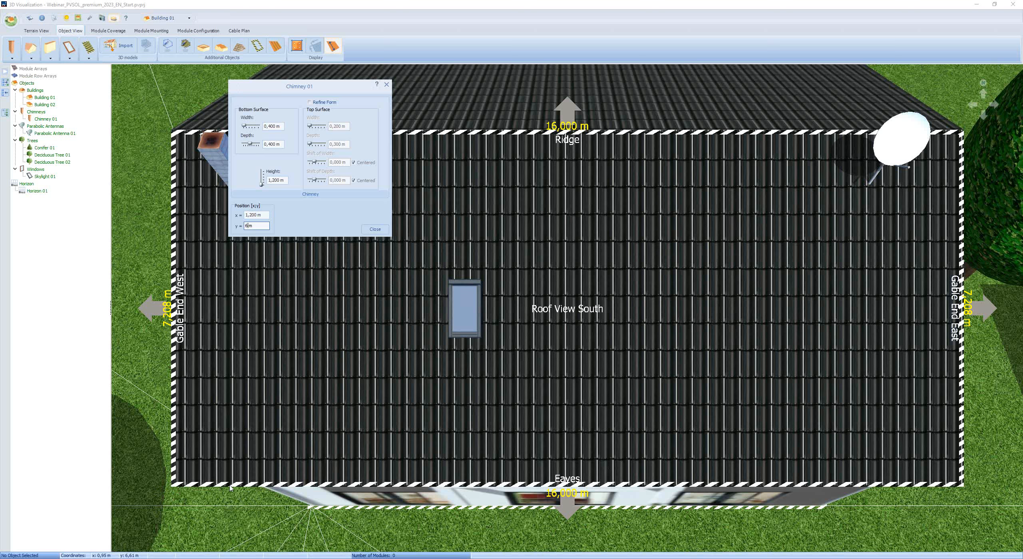
drag(338, 87, 421, 85)
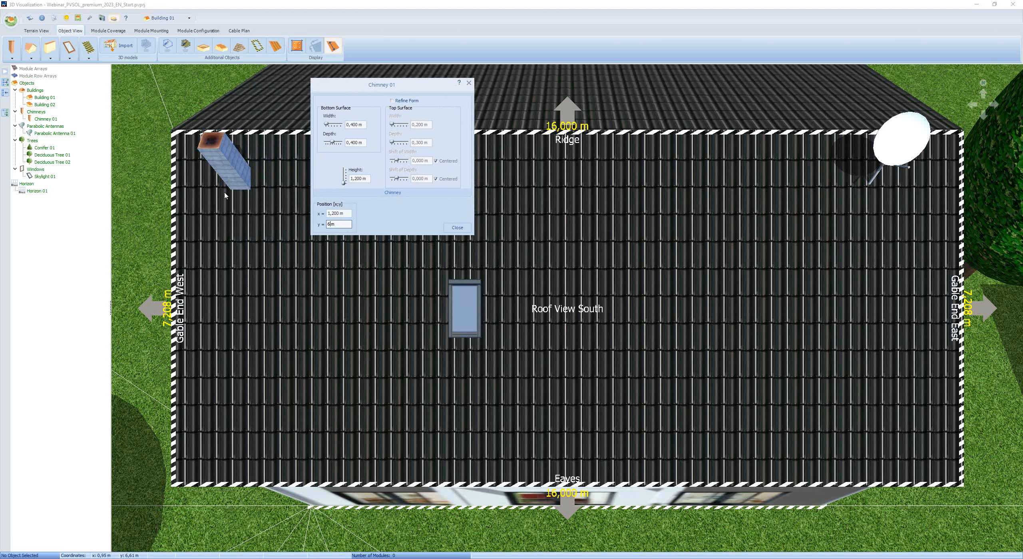
click(457, 227)
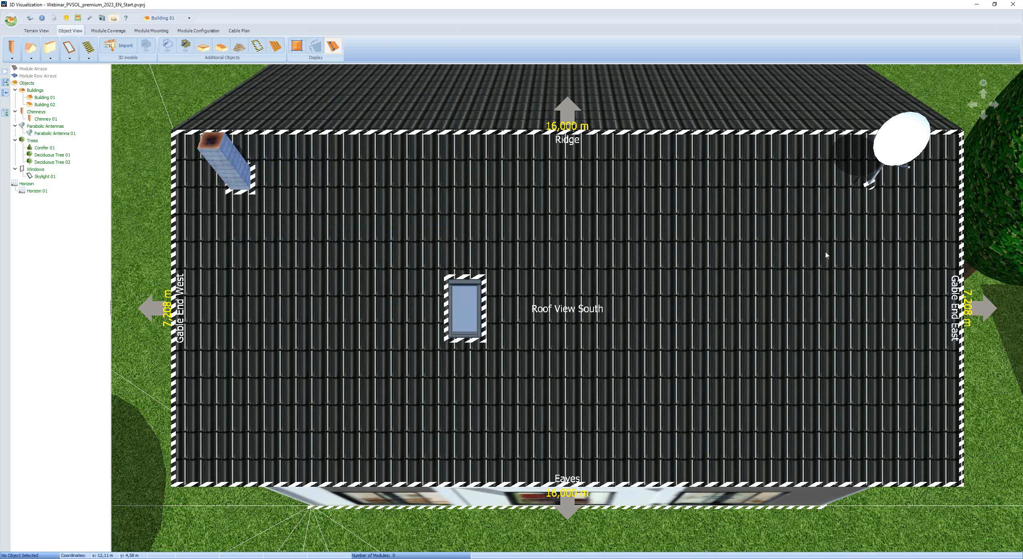
Step: Set the parabolic antenna's reflector diameter to 1,2 m, its mast height to 1,2 m and its orientation to 130°
double_click(906, 146)
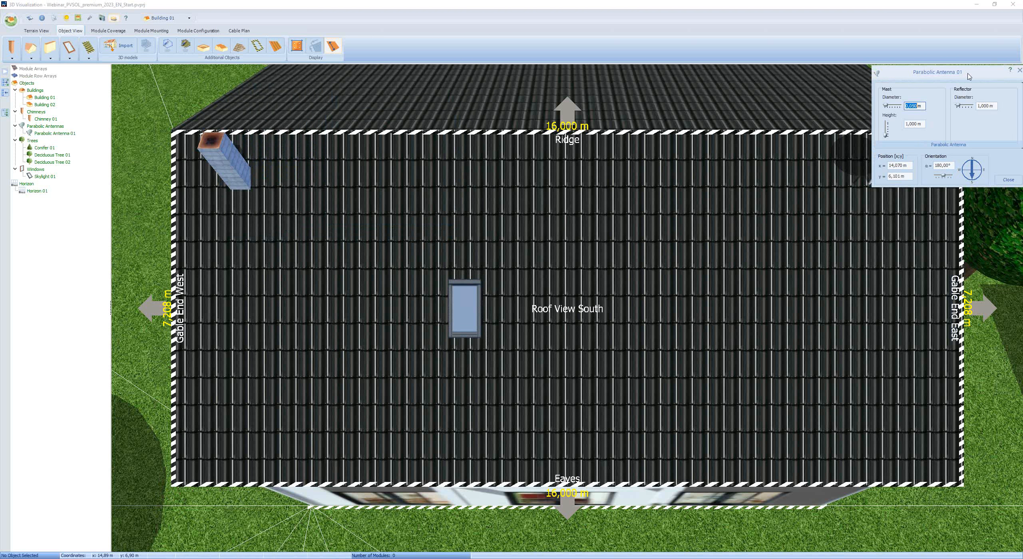
drag(968, 76, 770, 145)
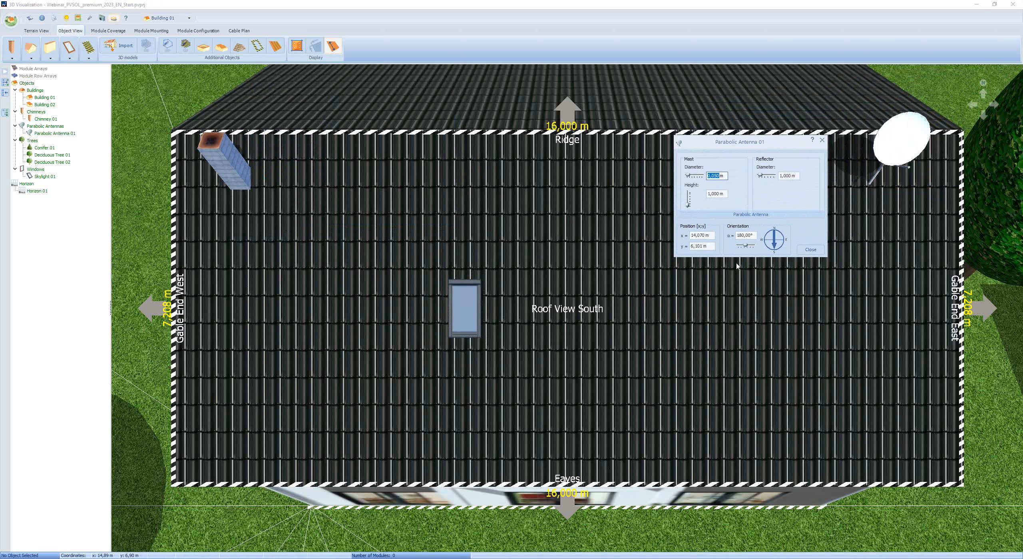
click(788, 176)
text(1,2)
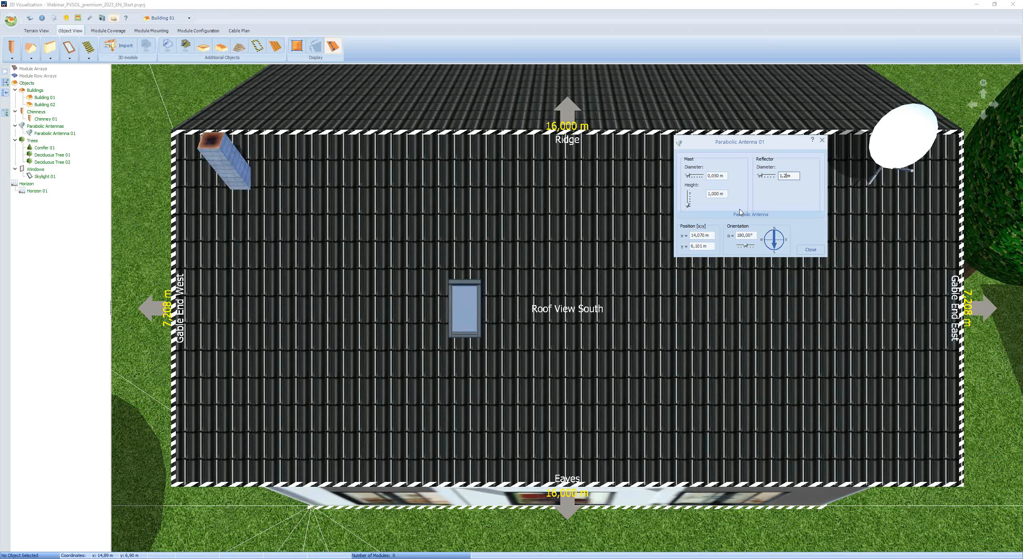
click(717, 194)
text(1,2)
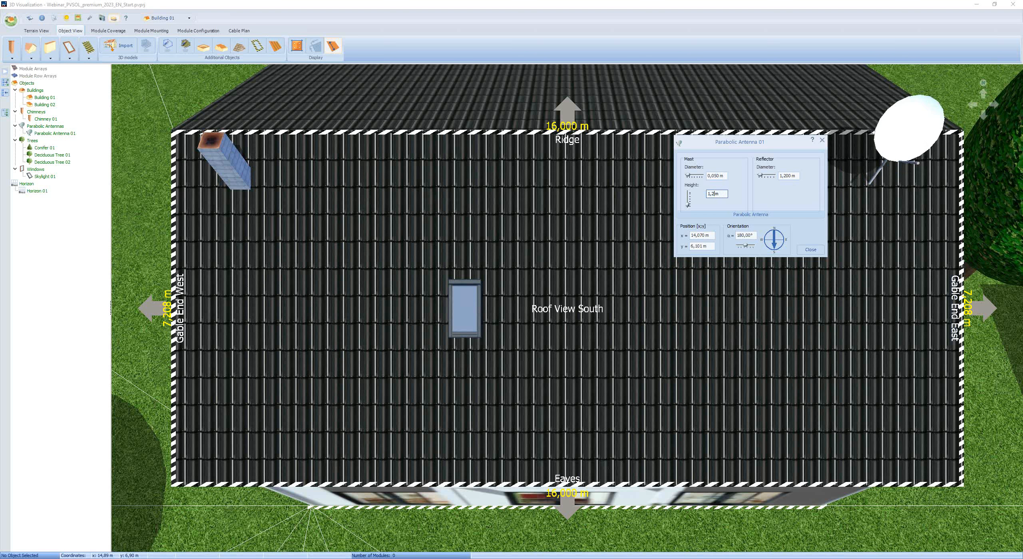
click(742, 236)
text(130)
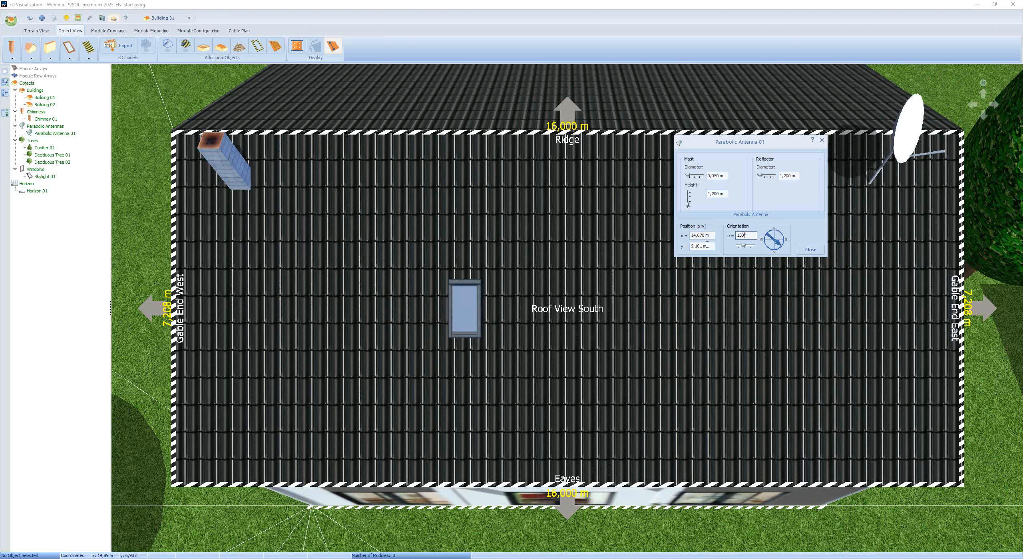
Step: Position the parabolic antenna on the south roof at x = 14,5 m and y = 6 m
double_click(692, 239)
text(14)
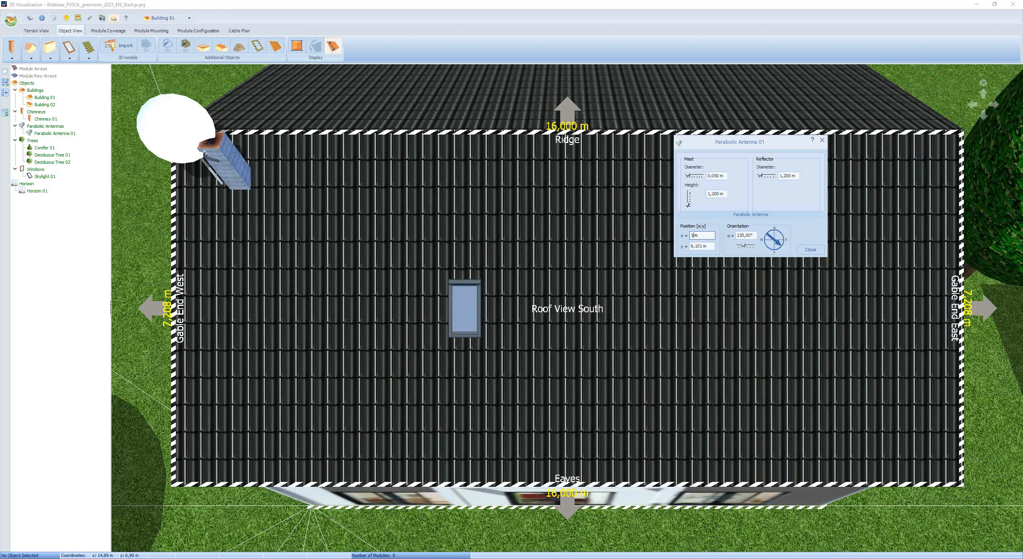
text(,5)
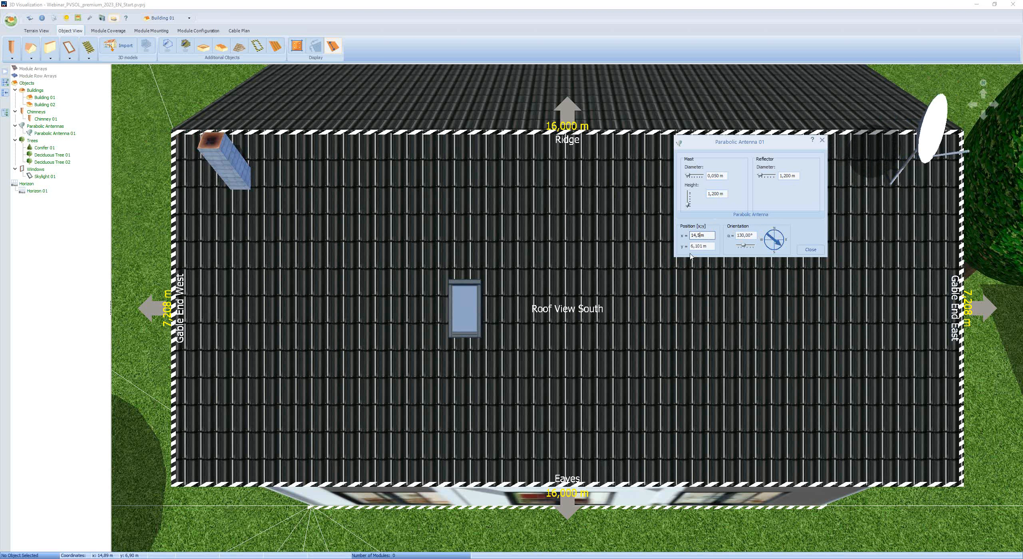
double_click(701, 246)
text(6m)
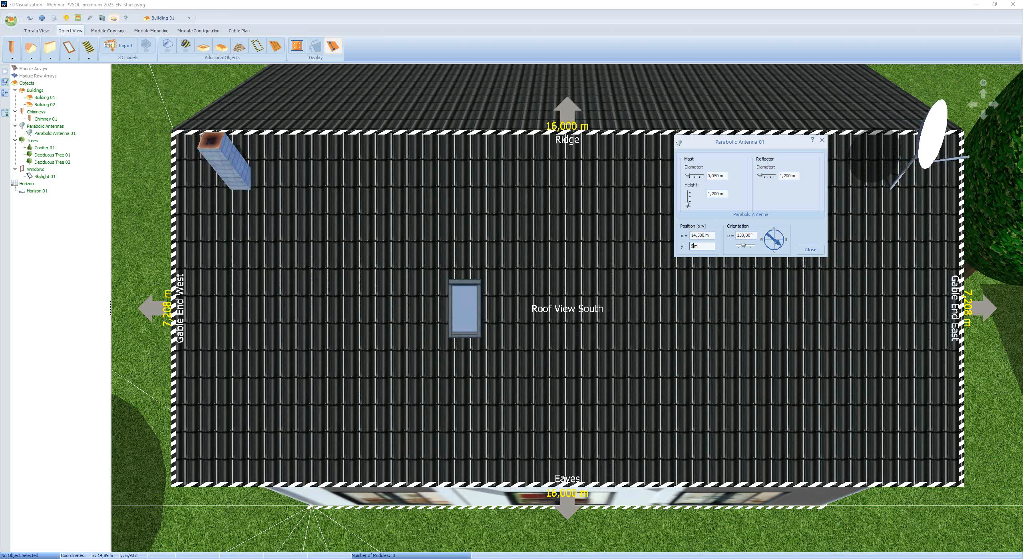
click(811, 249)
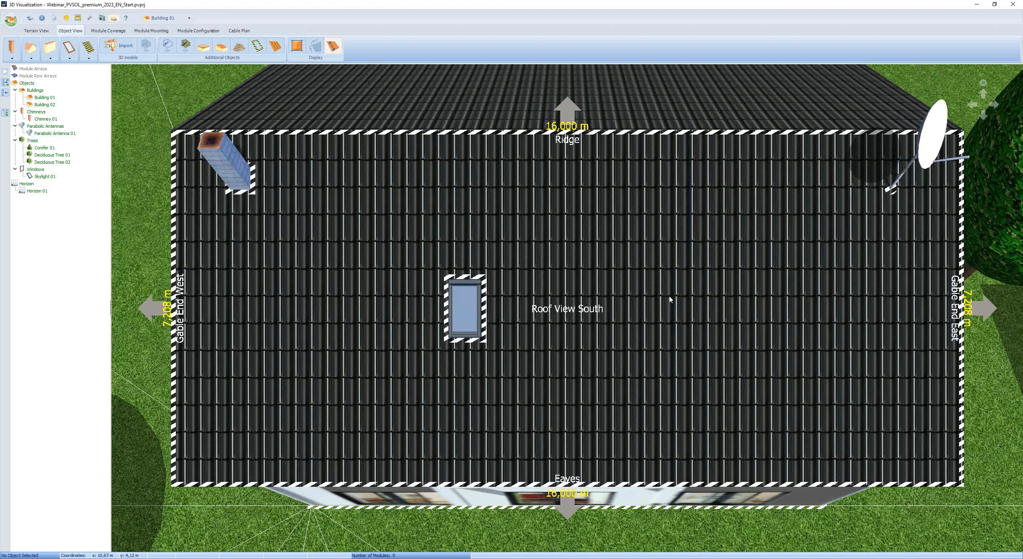
Step: Set the south roof skylight's width to 1,8 m and its height to 2 m
click(480, 338)
double_click(481, 339)
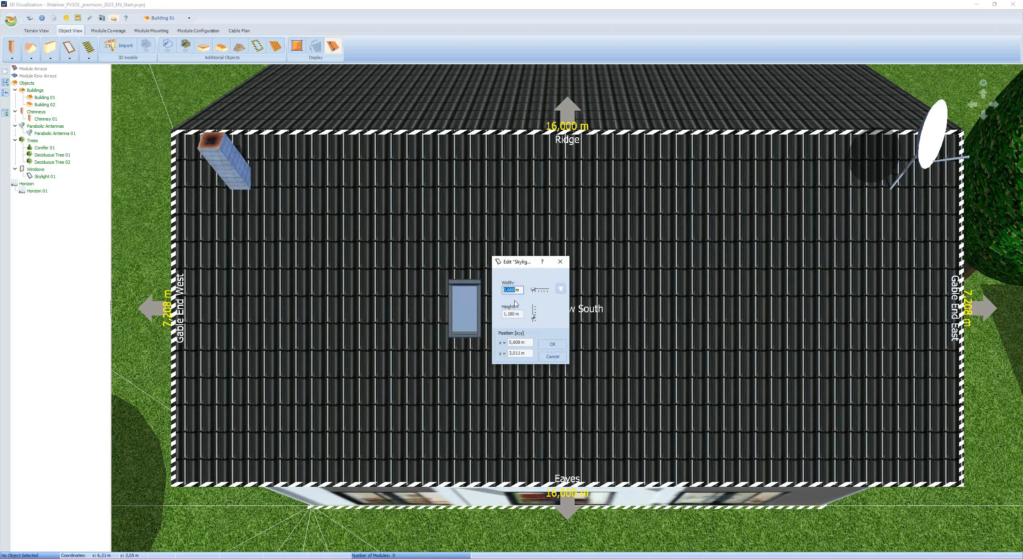
text(1,8)
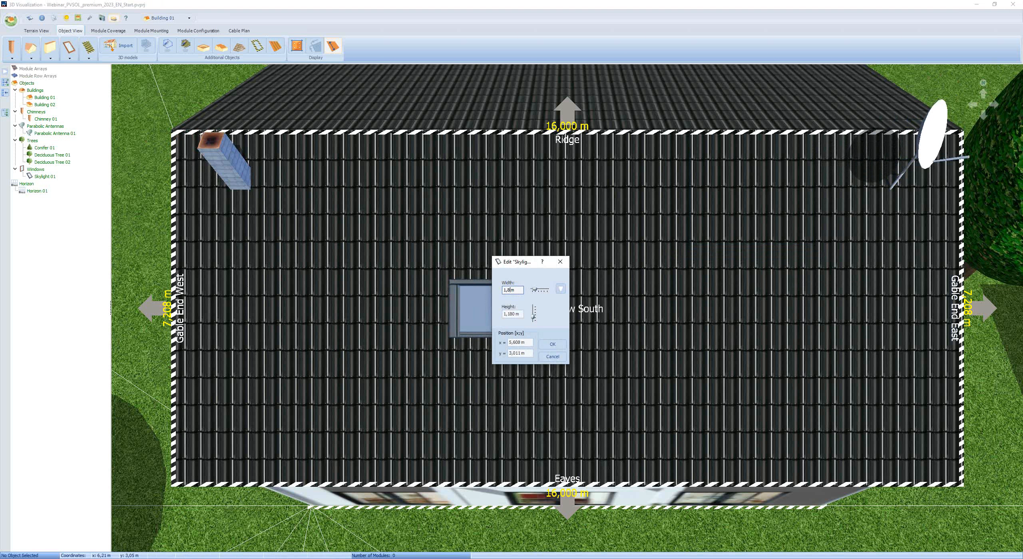
click(513, 314)
text(2)
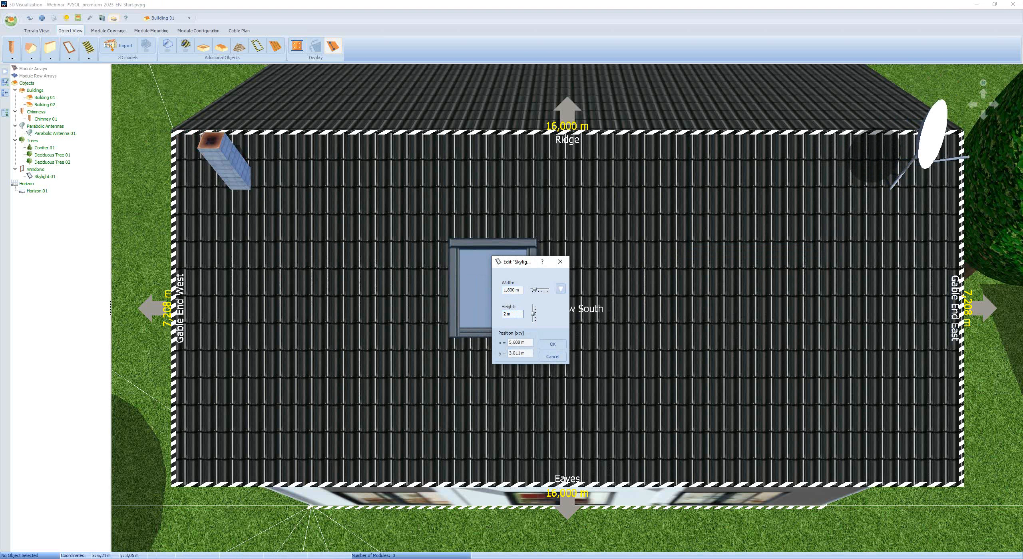
Step: Position the skylight on the south roof at x = 4,1 m and y = 3 m
click(519, 342)
text(4,1)
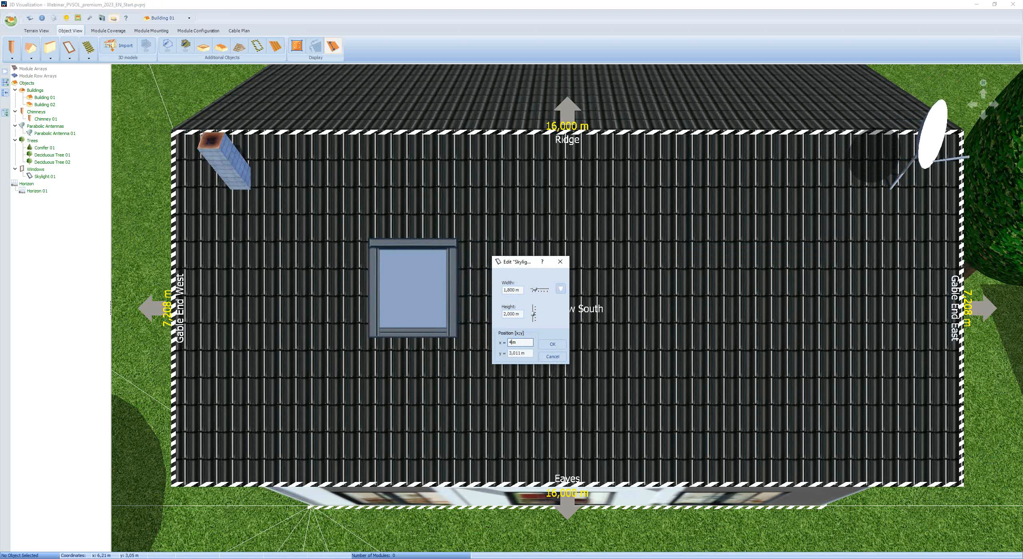
click(519, 353)
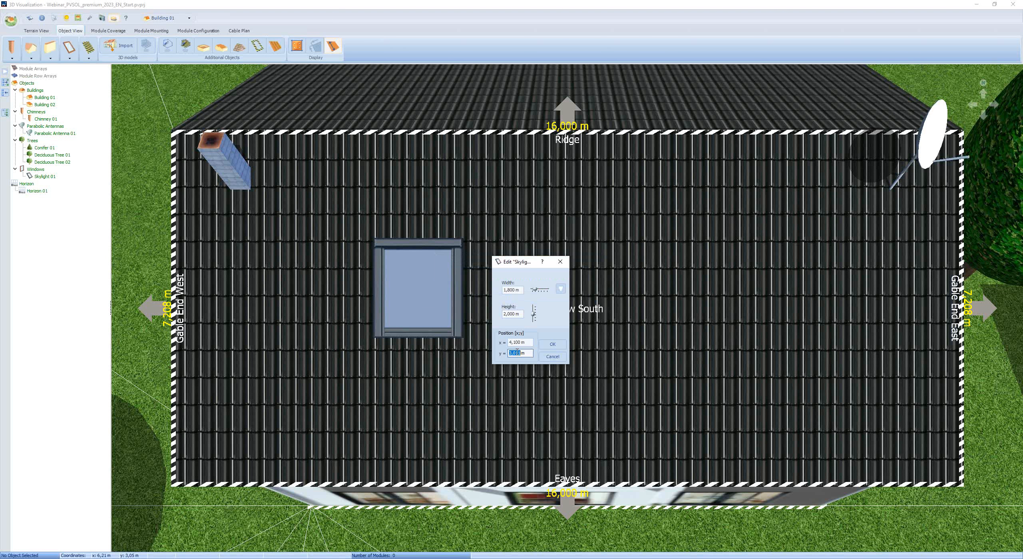
text(3)
click(556, 345)
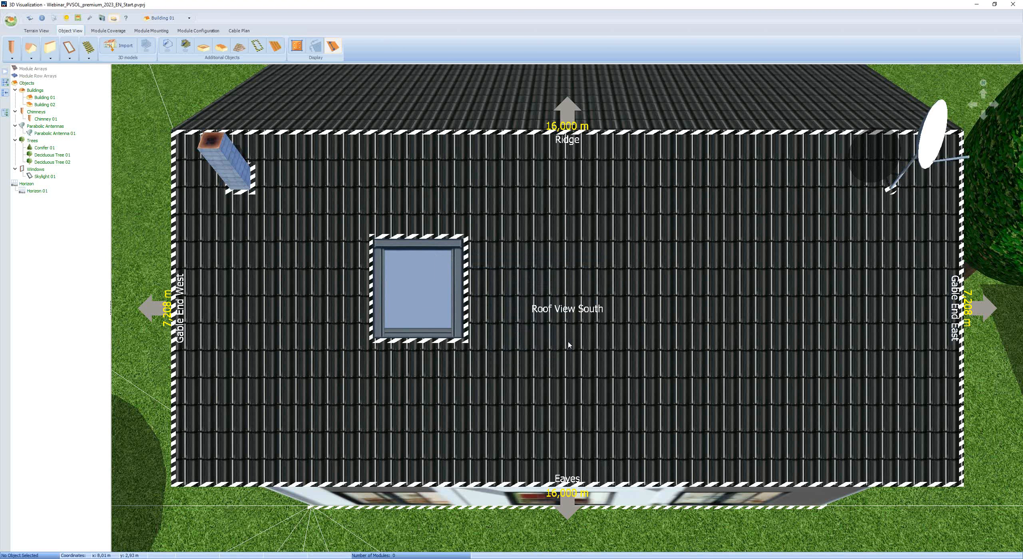
Step: Copy the skylight with multiple copies enabled and place a copy at the same height on the south roof's east half
right_click(459, 344)
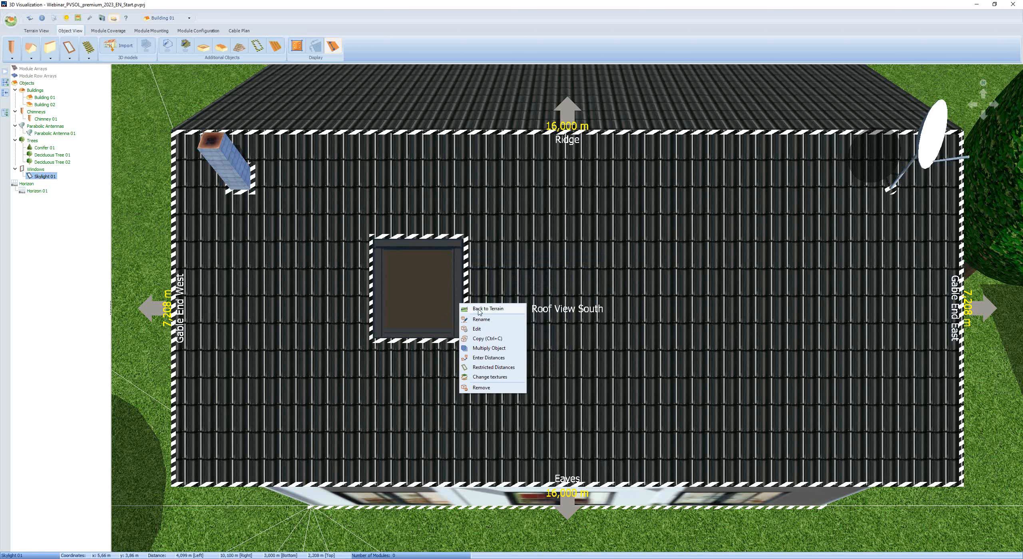
click(491, 340)
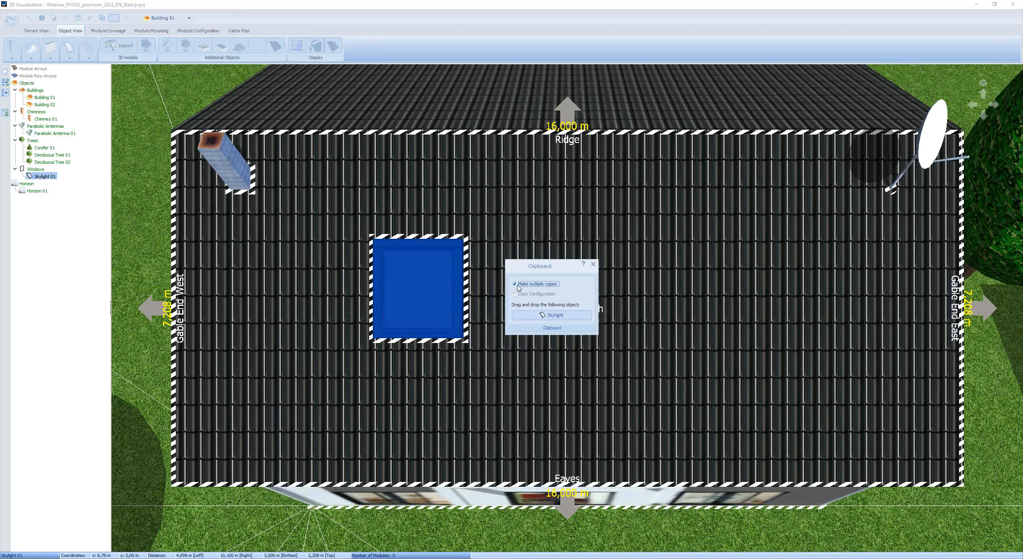
drag(557, 318, 663, 343)
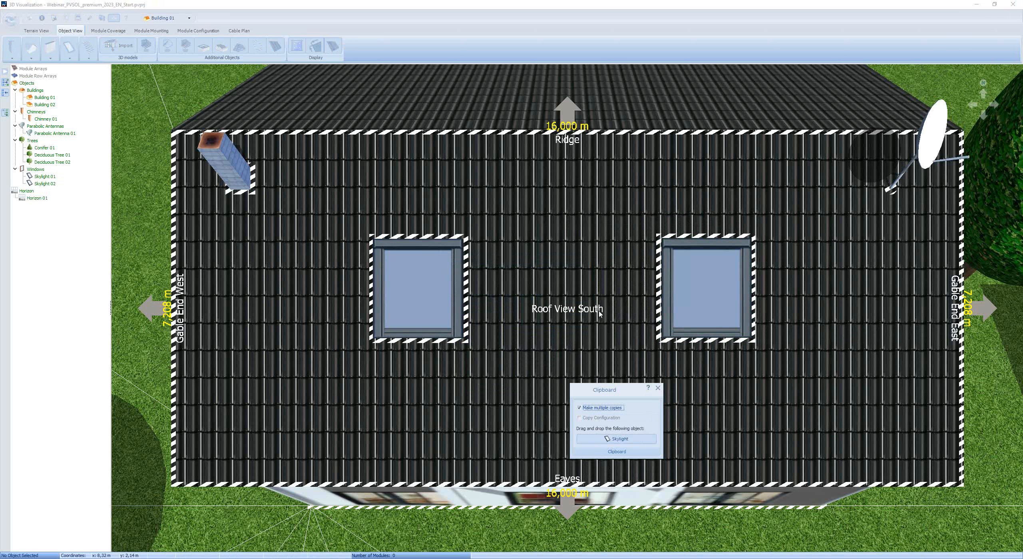
Step: Place two more skylight copies at mid-height on the north roof, one on the east half and one on the west half
click(569, 127)
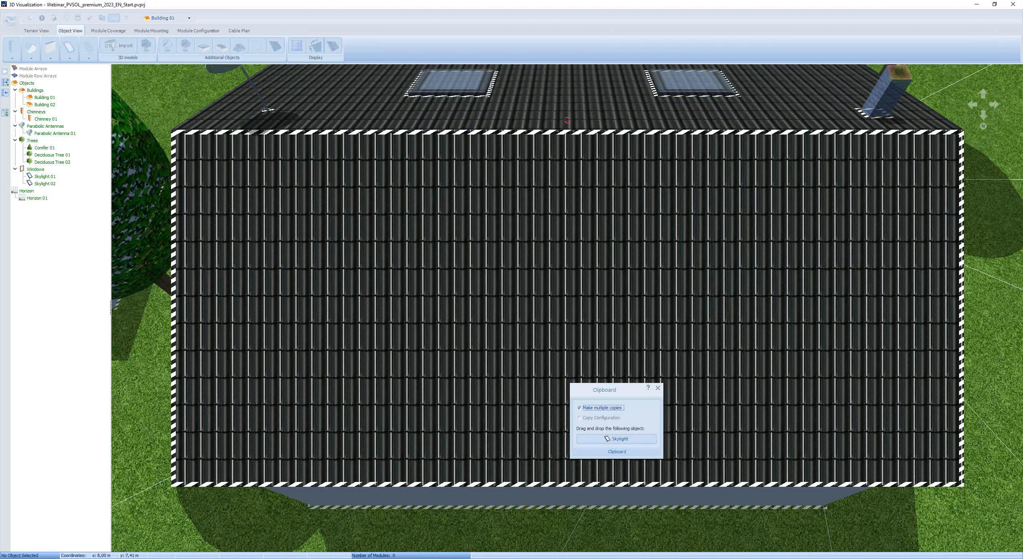
drag(613, 439, 383, 348)
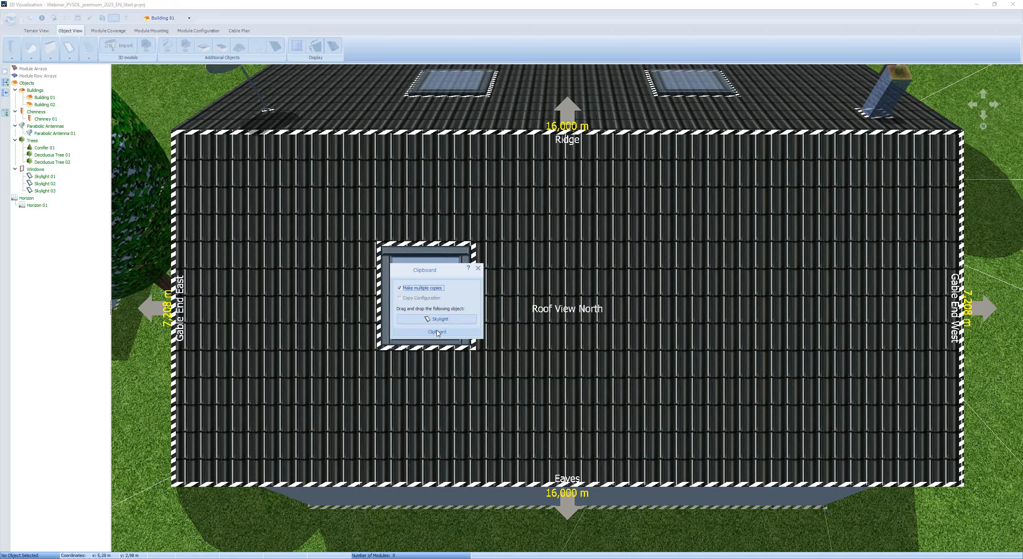
drag(453, 321, 666, 358)
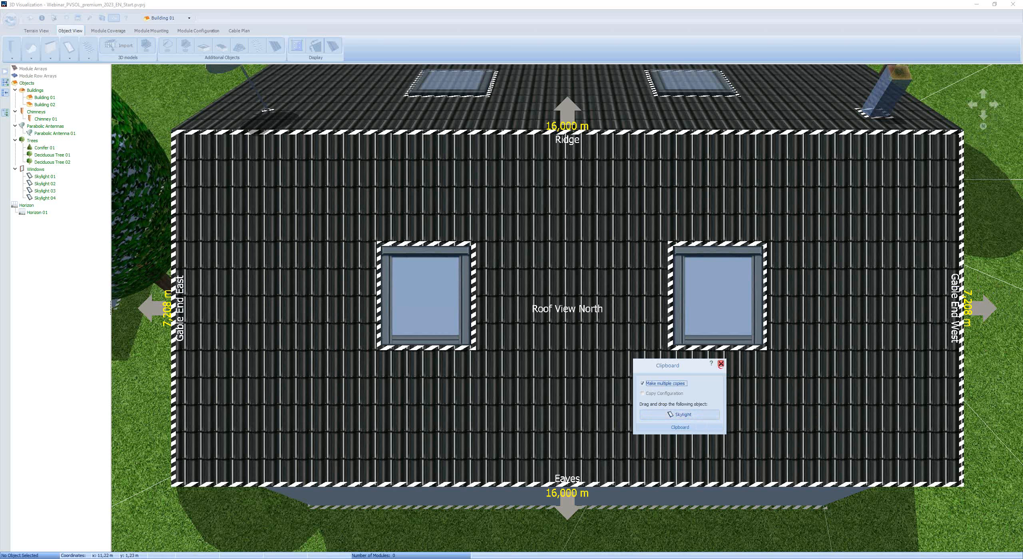
click(720, 363)
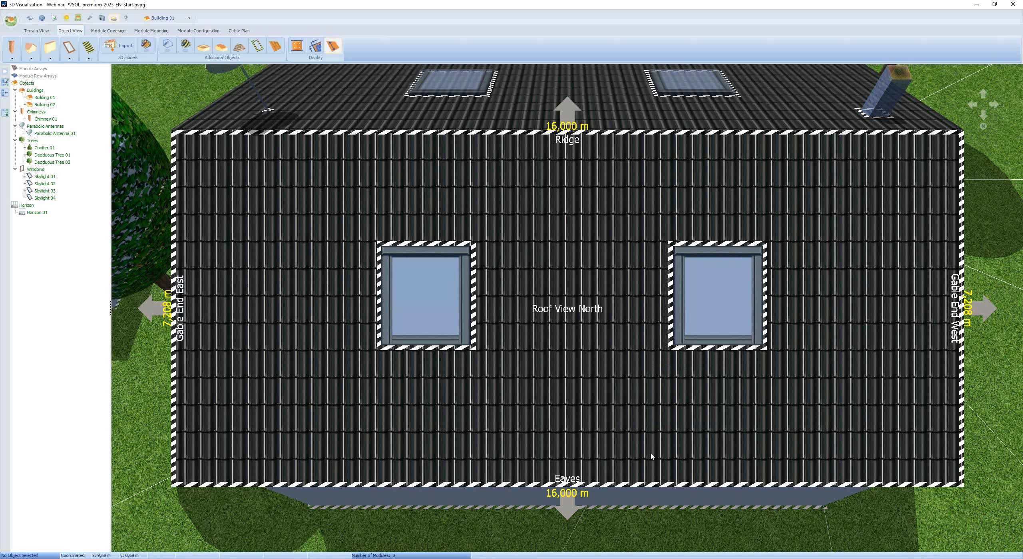
Step: Return to the south roof and position its eastern skylight at x = 10,2 m and y = 3 m
click(566, 504)
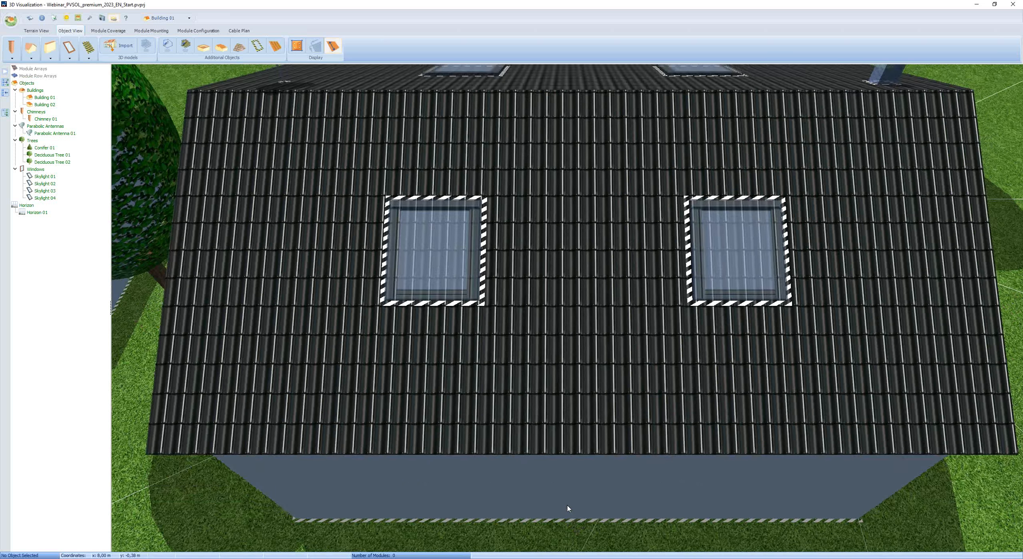
click(986, 309)
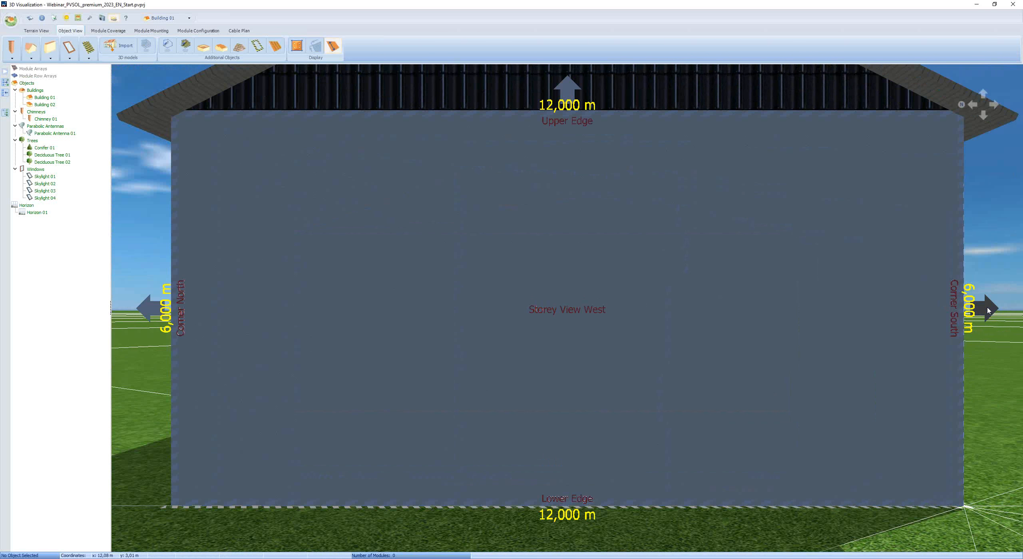
click(985, 310)
click(568, 122)
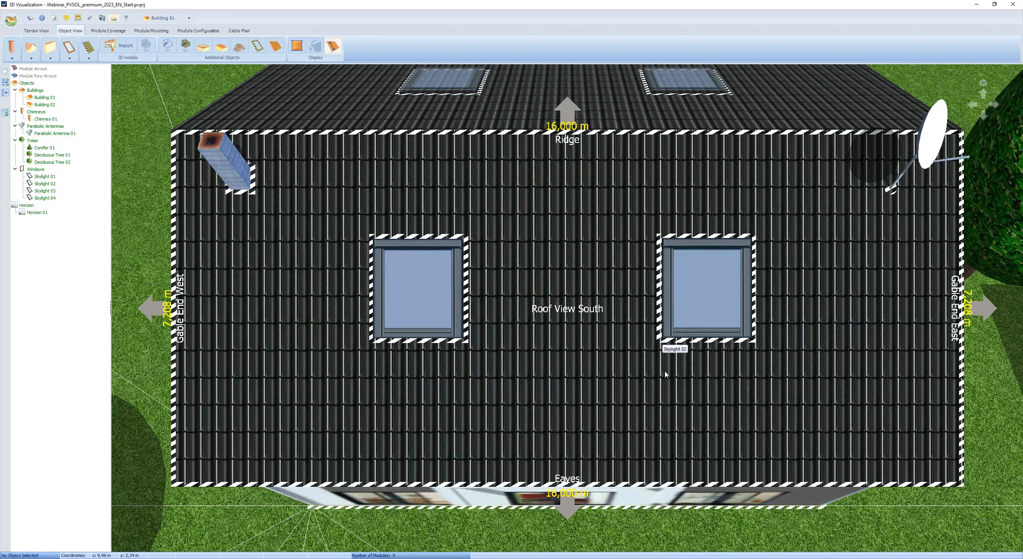
click(676, 338)
double_click(675, 338)
double_click(708, 342)
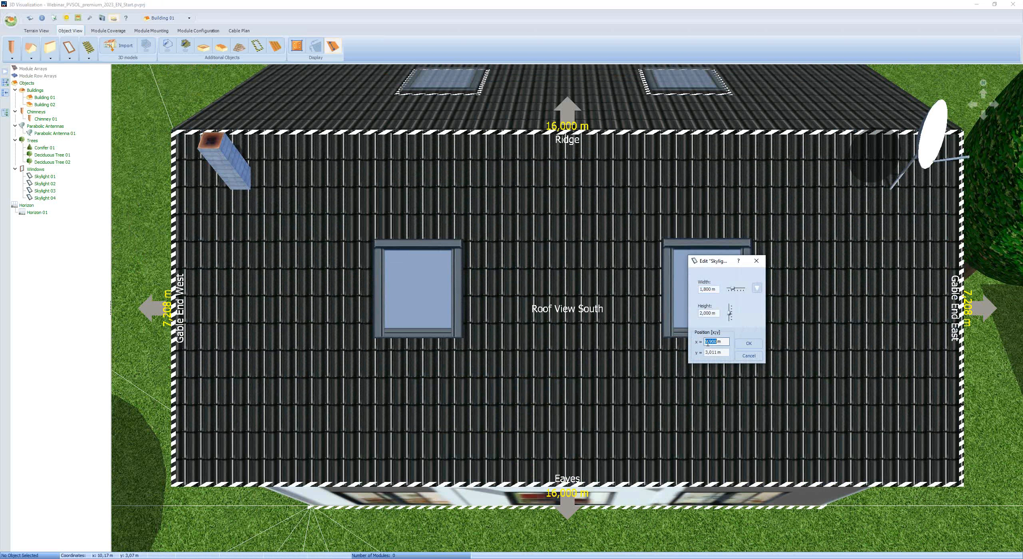
text(10,2)
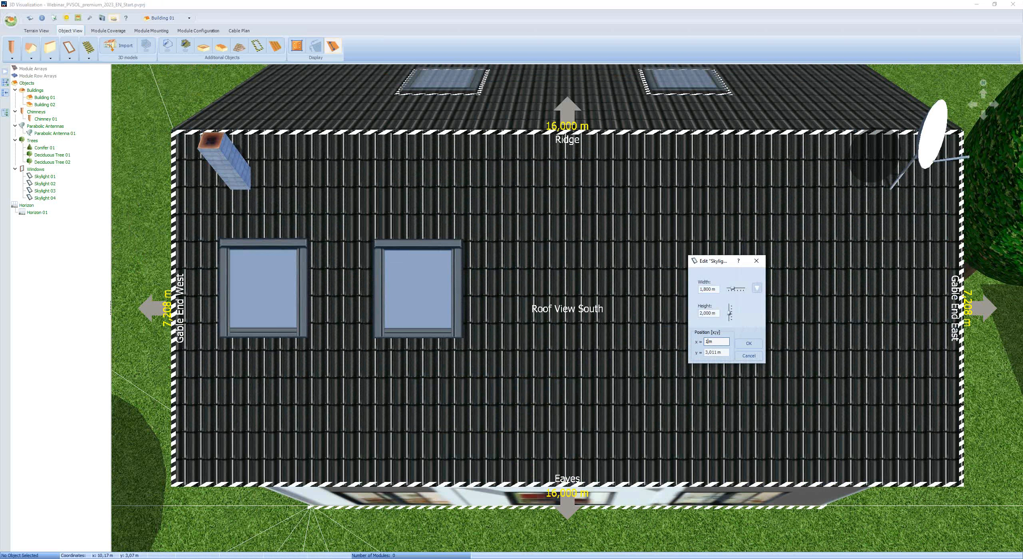
double_click(702, 353)
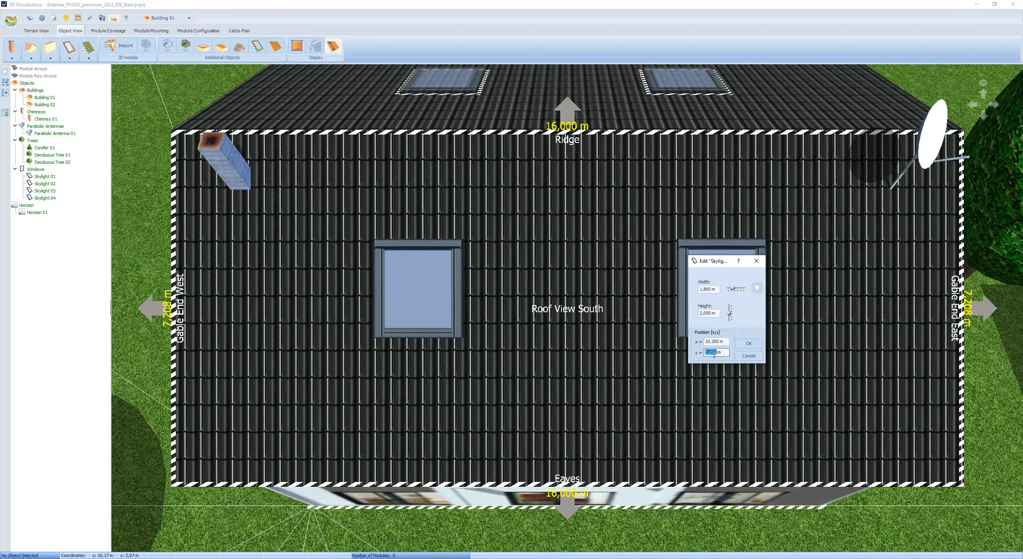
text(3)
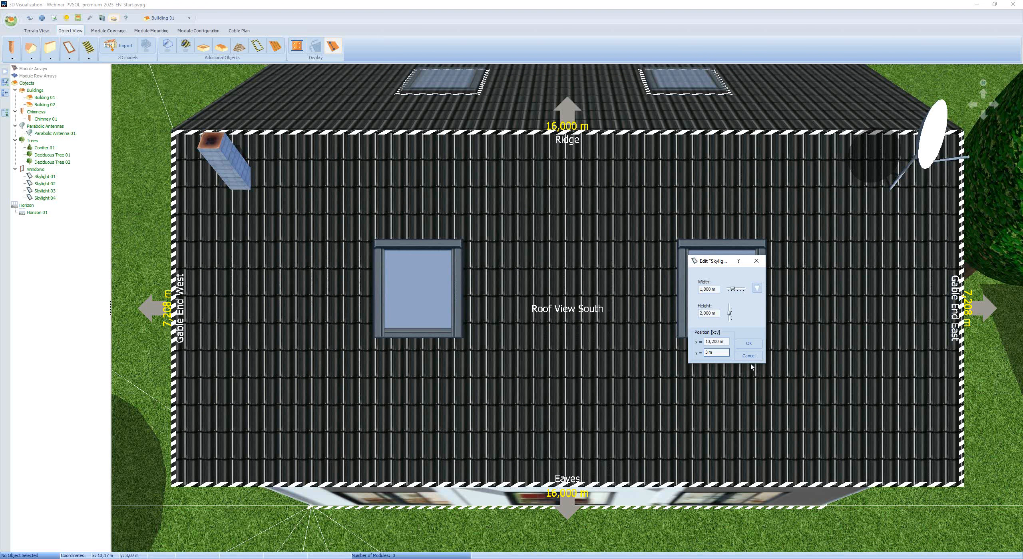
click(749, 344)
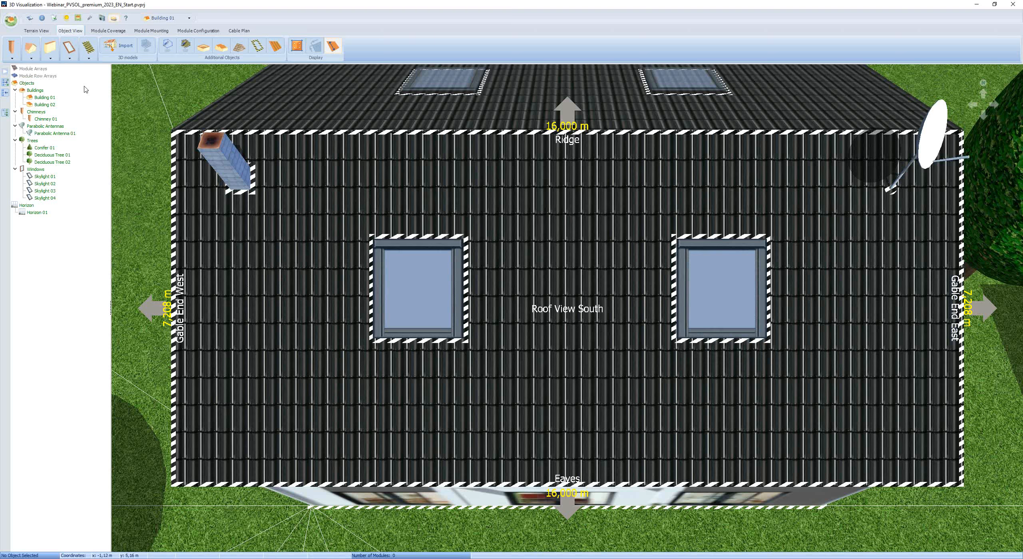
Step: Start defining a new reference PV module for the roof coverage and lift the favorites-only restriction on the manufacturer selection
click(112, 32)
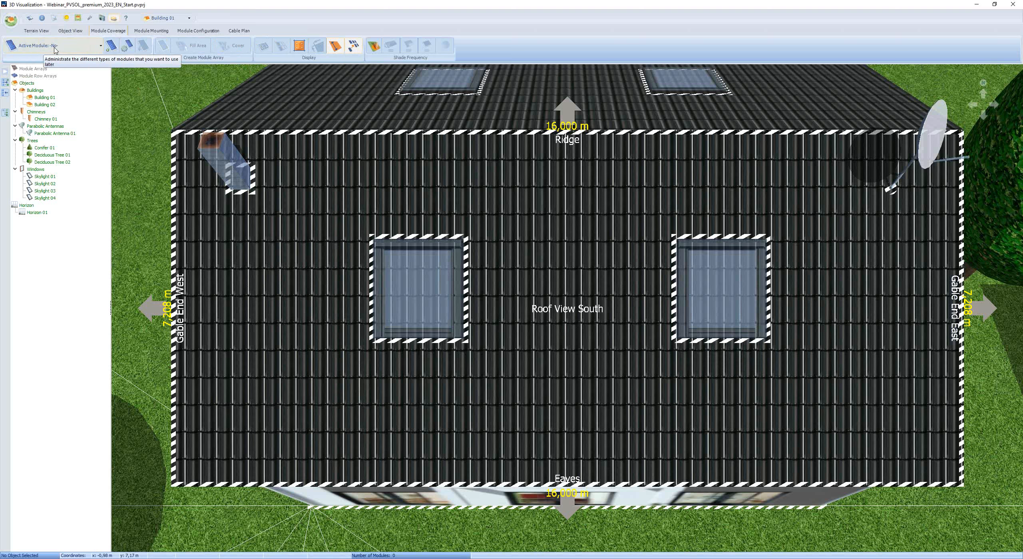
click(111, 48)
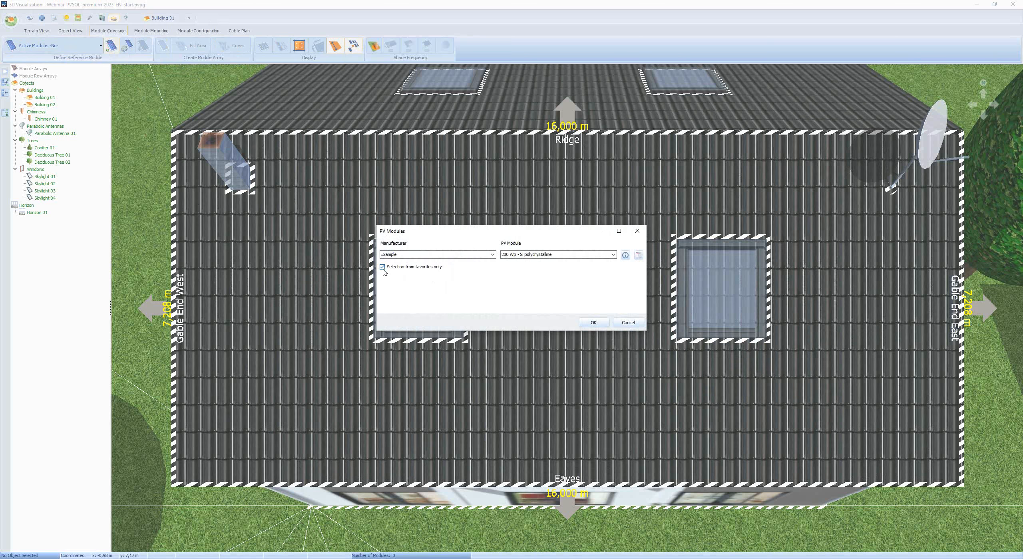
click(492, 254)
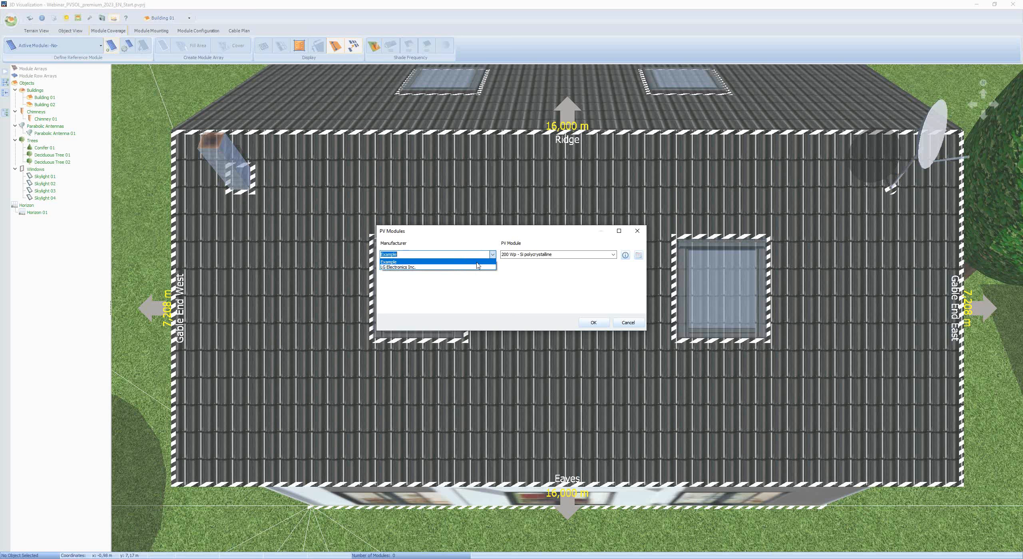
click(476, 263)
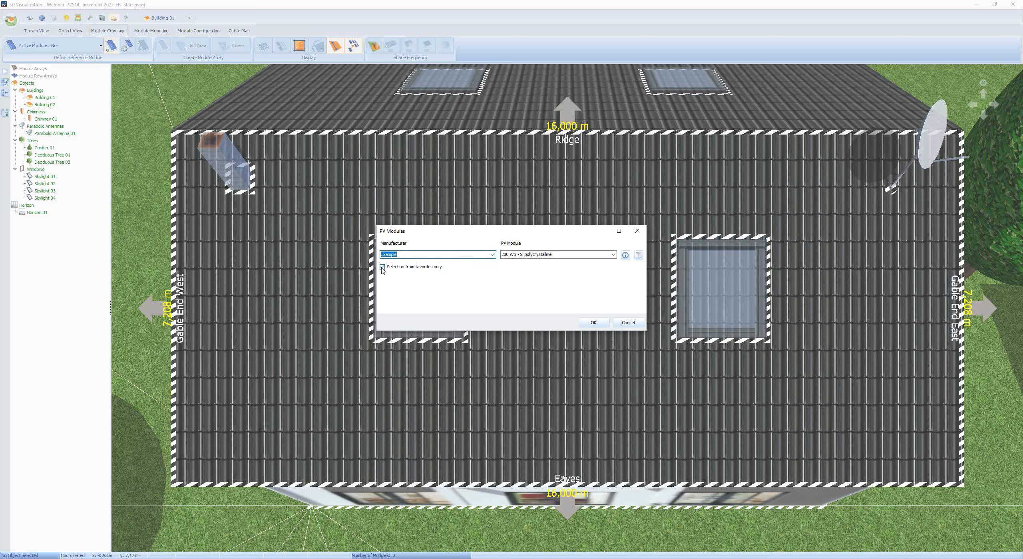
click(494, 257)
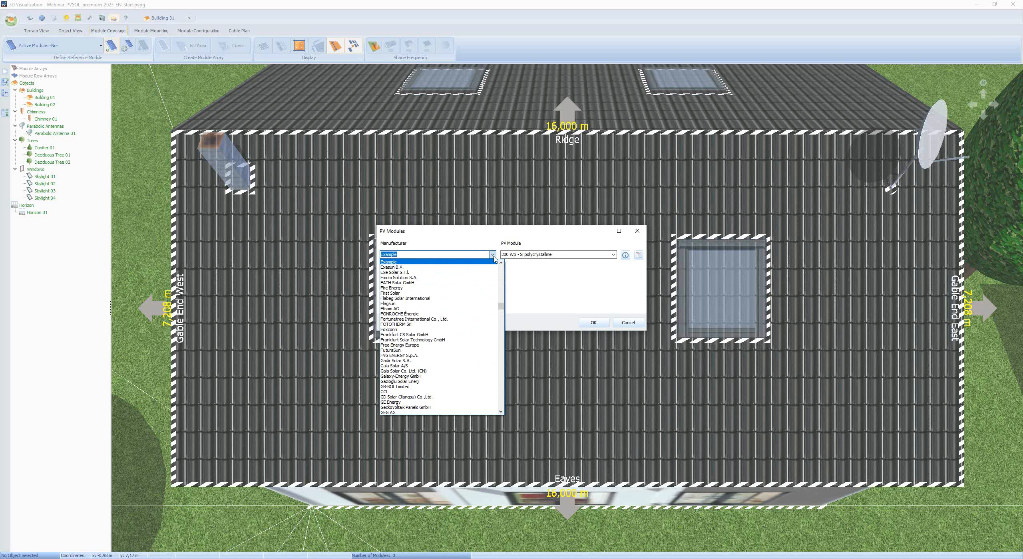
click(494, 258)
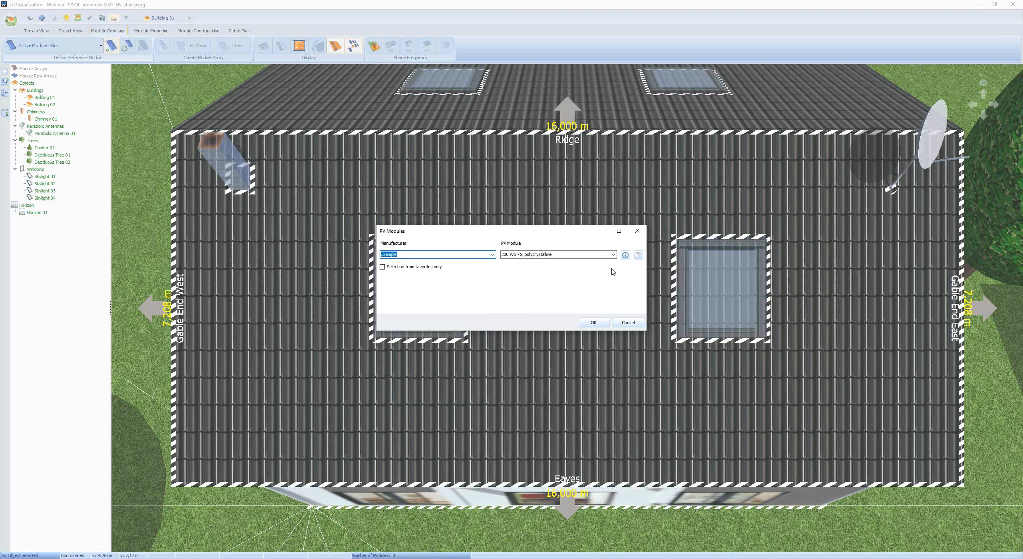
Step: Look up "lg" among the companies in the PV module database and select LG Electronics Inc. as the manufacturer
click(639, 258)
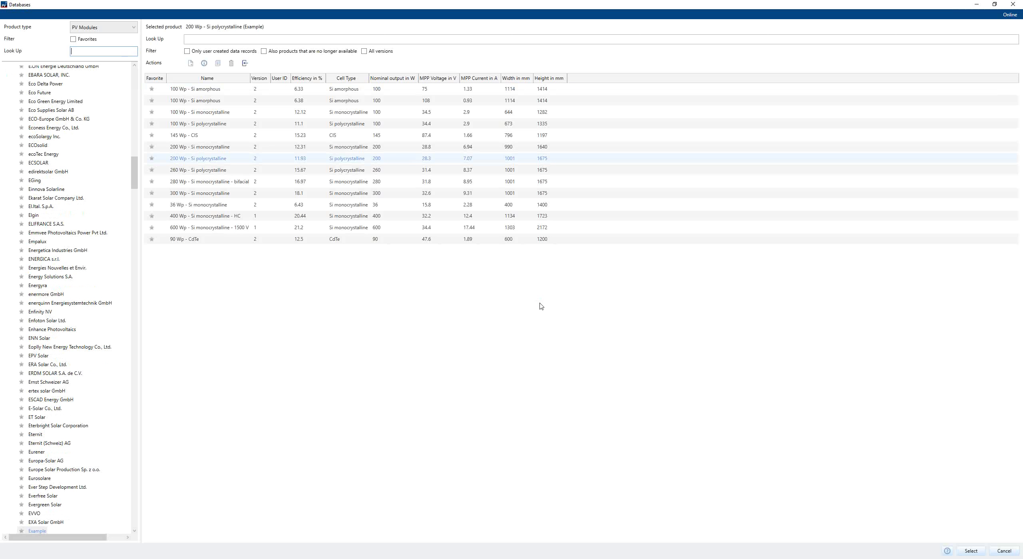
click(98, 51)
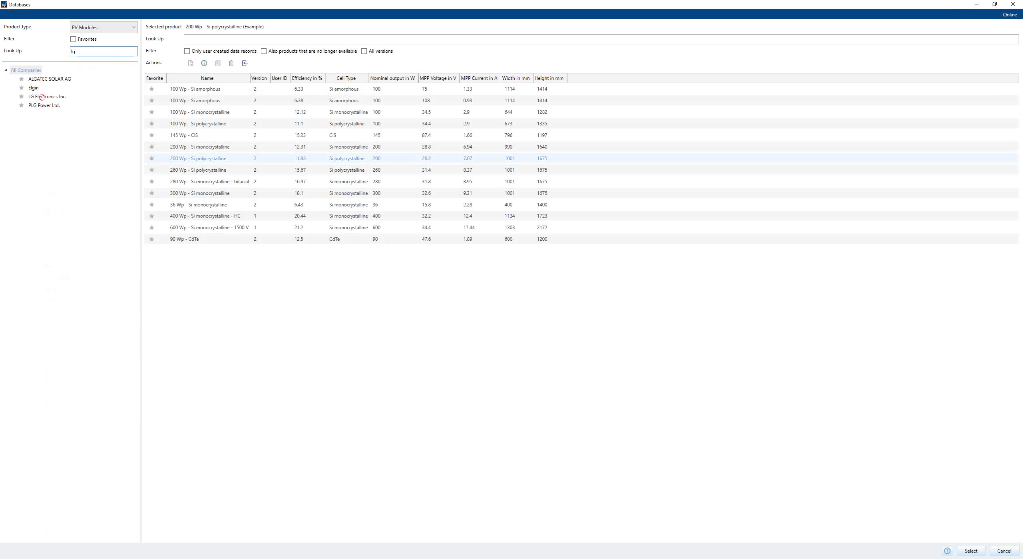
click(41, 99)
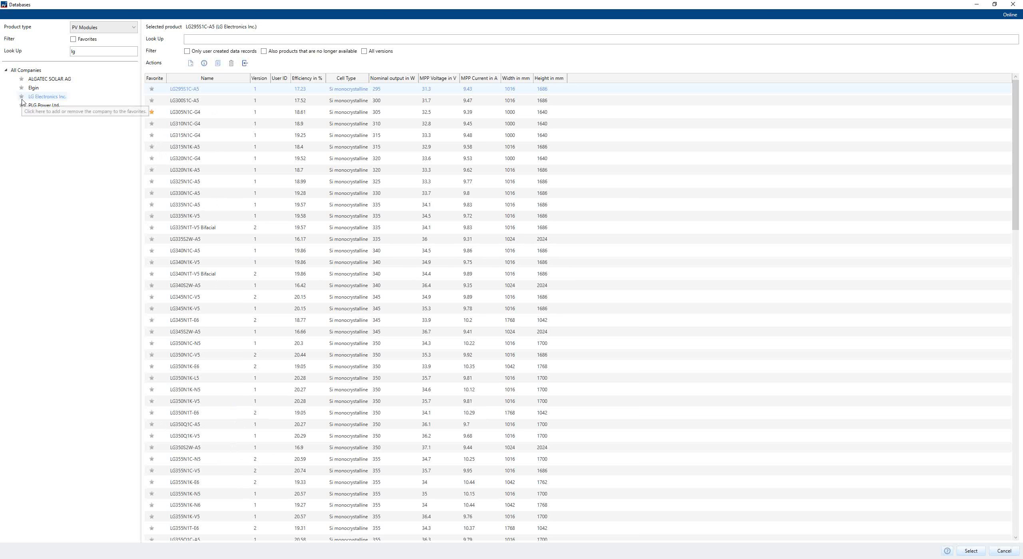
click(54, 97)
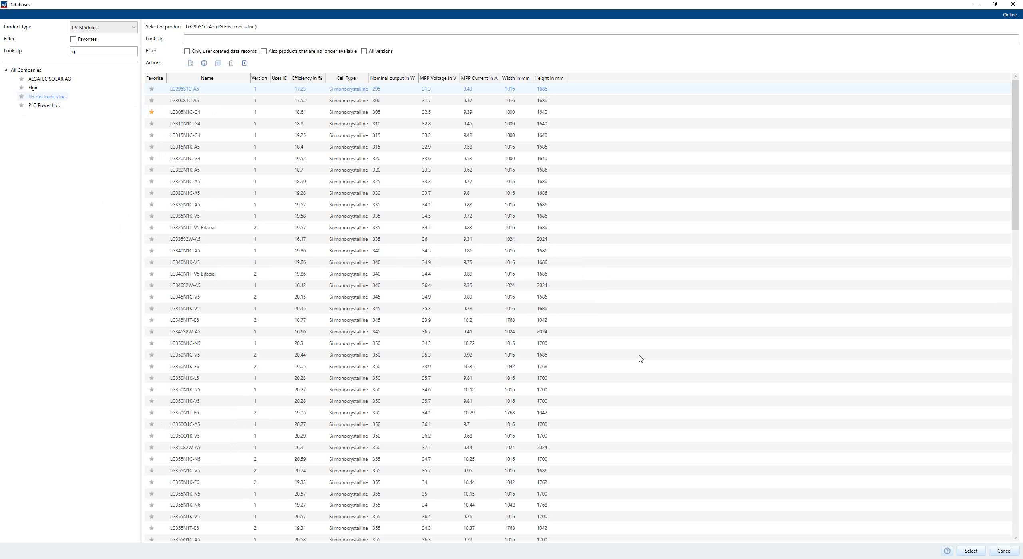
click(970, 551)
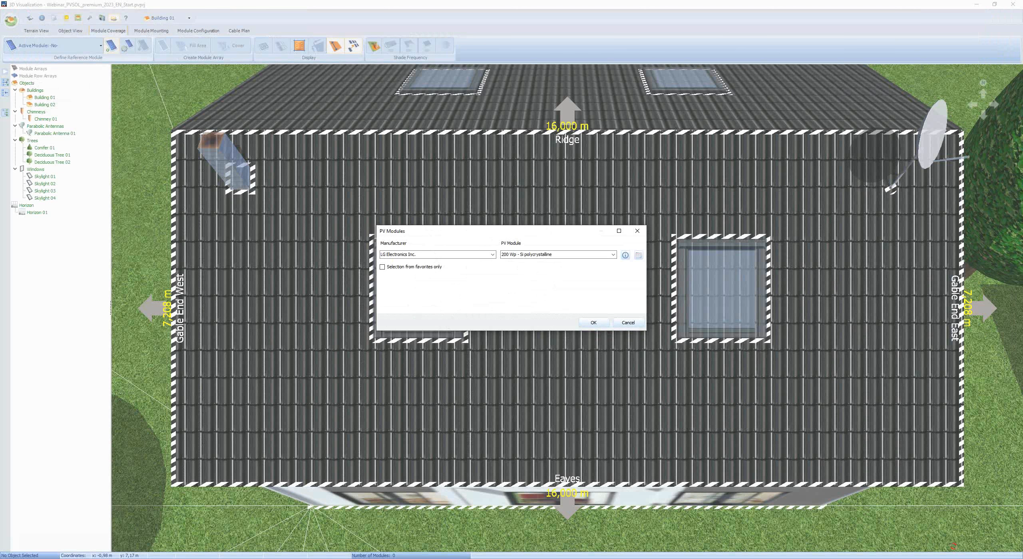
Step: Choose the LG305N1C-G4 module and confirm it as the active reference module
click(614, 256)
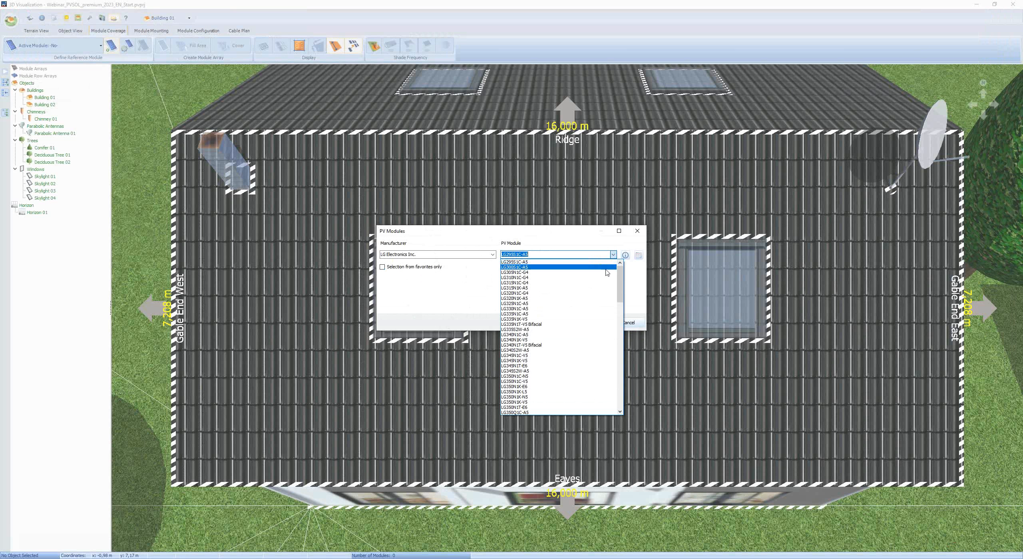
click(603, 272)
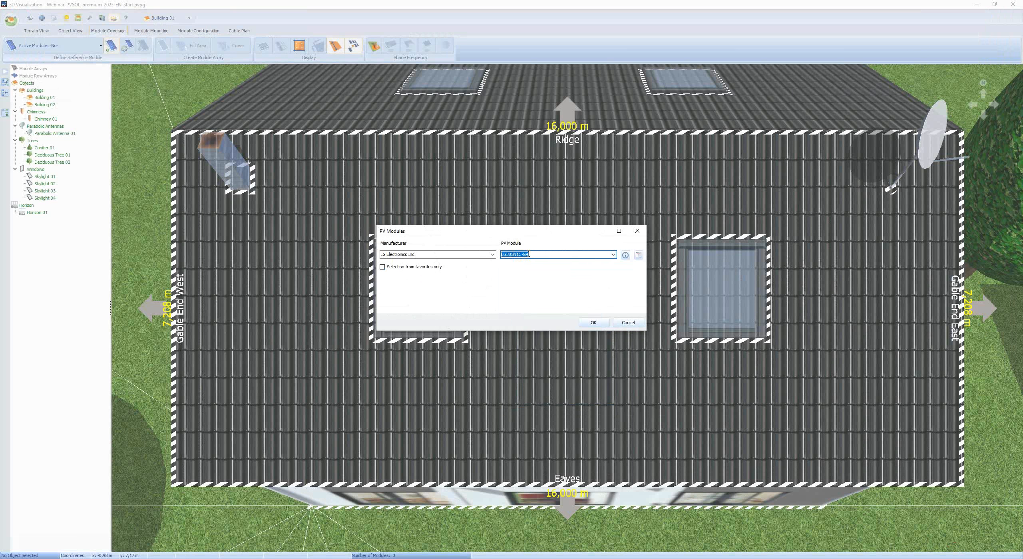
click(593, 322)
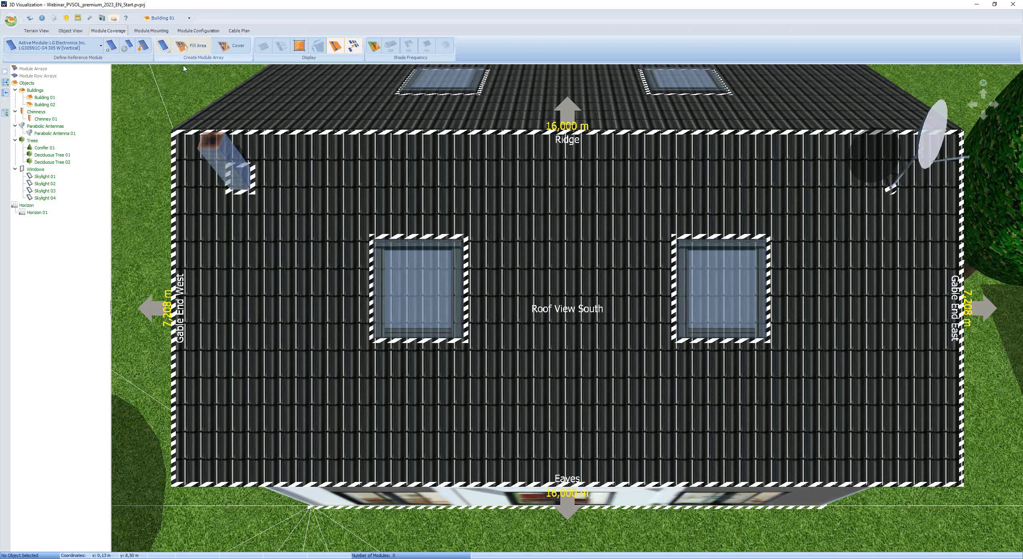
click(164, 47)
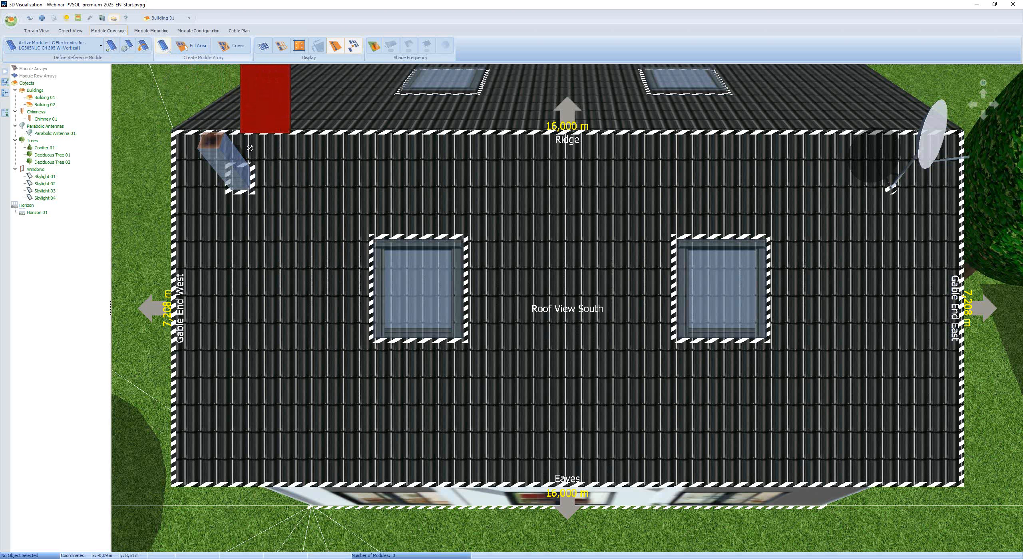
click(287, 226)
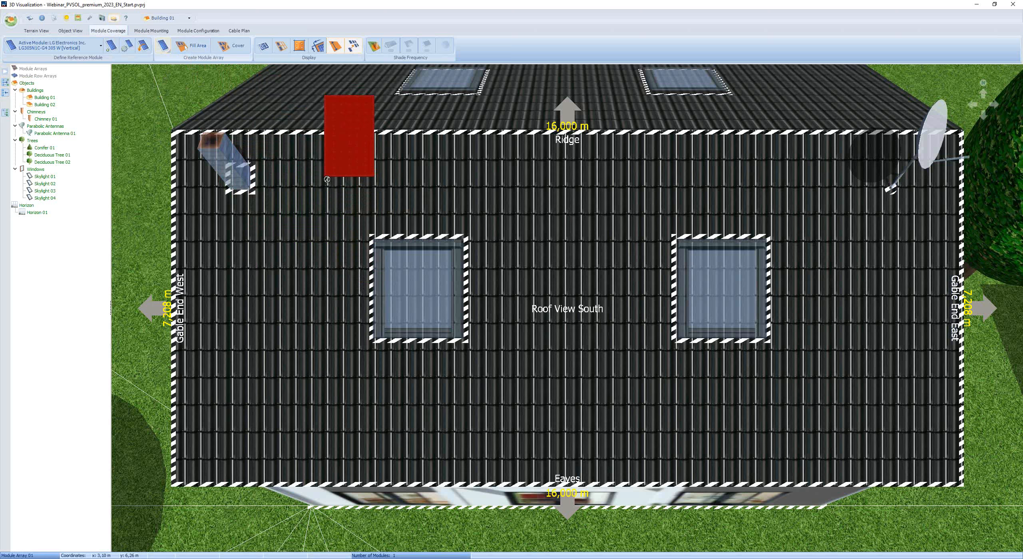
key(Escape)
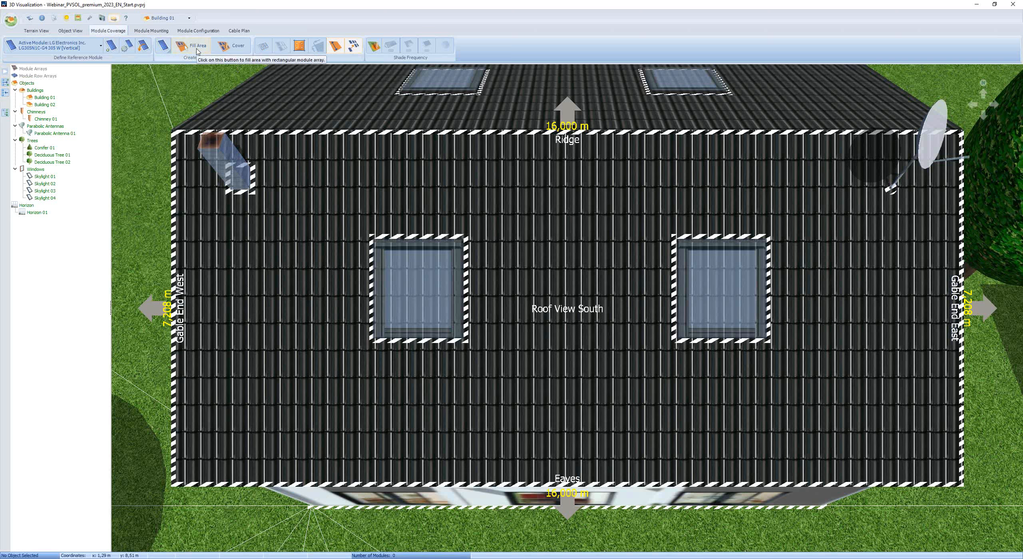
Step: Try to fill a small rectangular area near the south roof's west end with modules, using Flush Mount - good rear ventilation
click(197, 48)
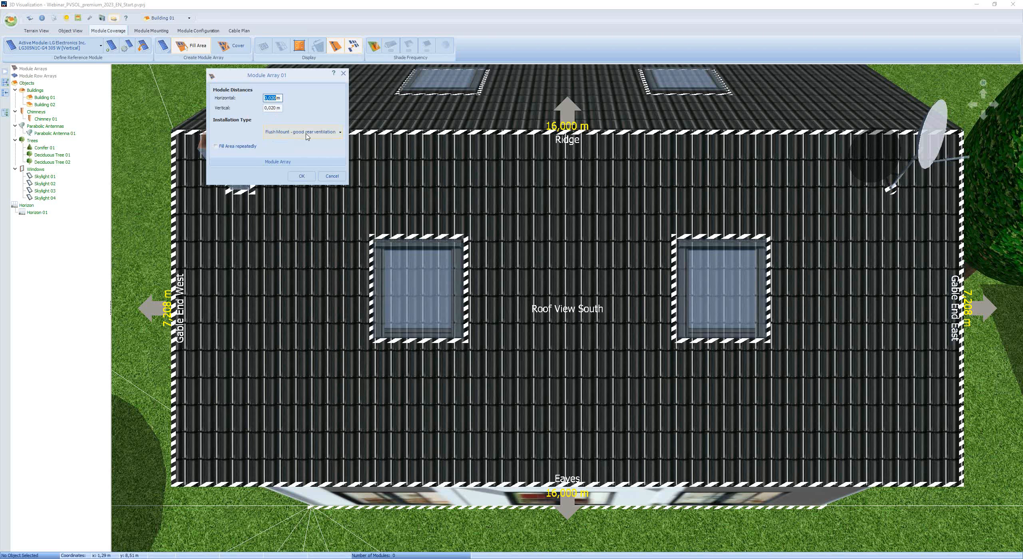
click(341, 133)
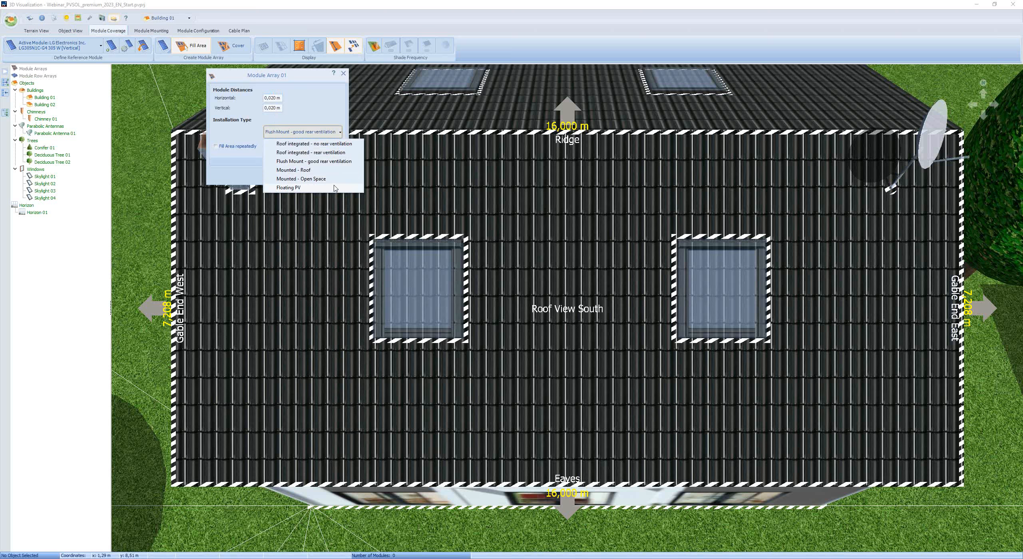
click(316, 164)
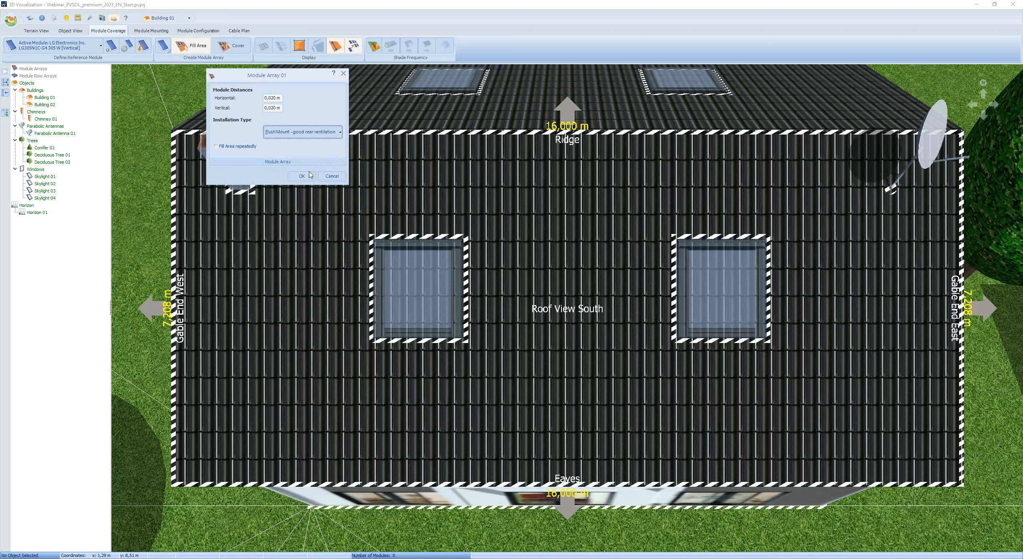
click(303, 177)
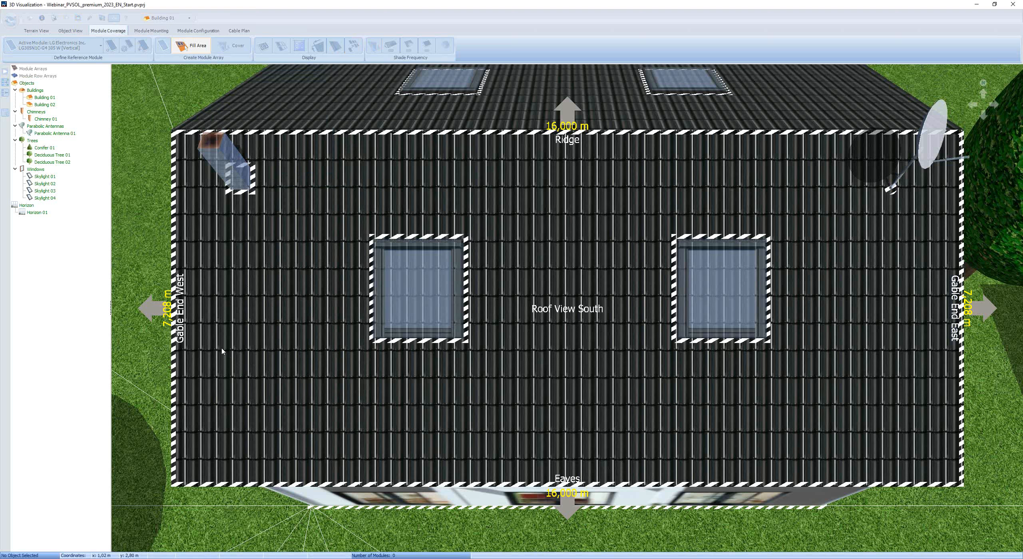
drag(222, 350, 274, 422)
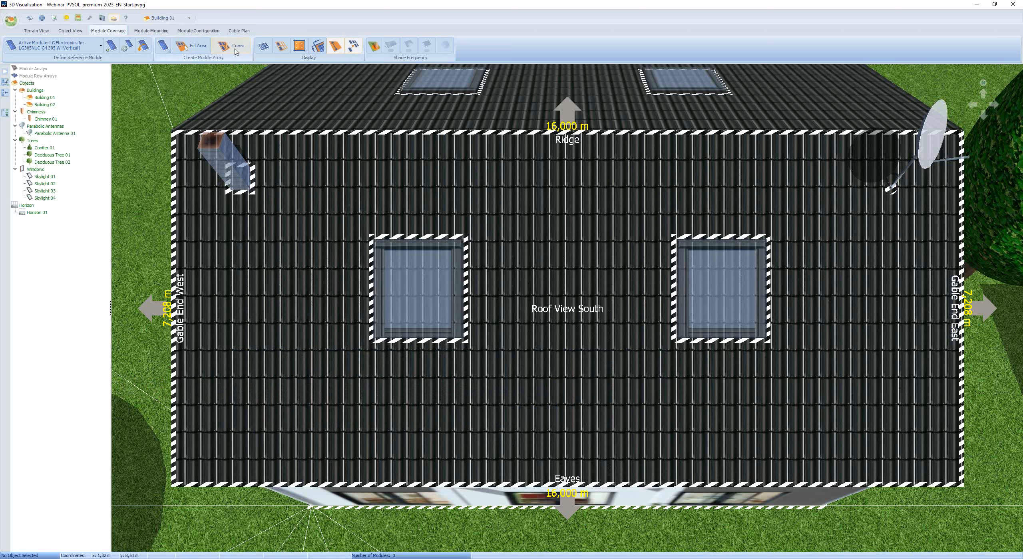
Step: Cover the whole south roof with modules, flush-mounted with good rear ventilation, and calculate the shade frequency
click(236, 50)
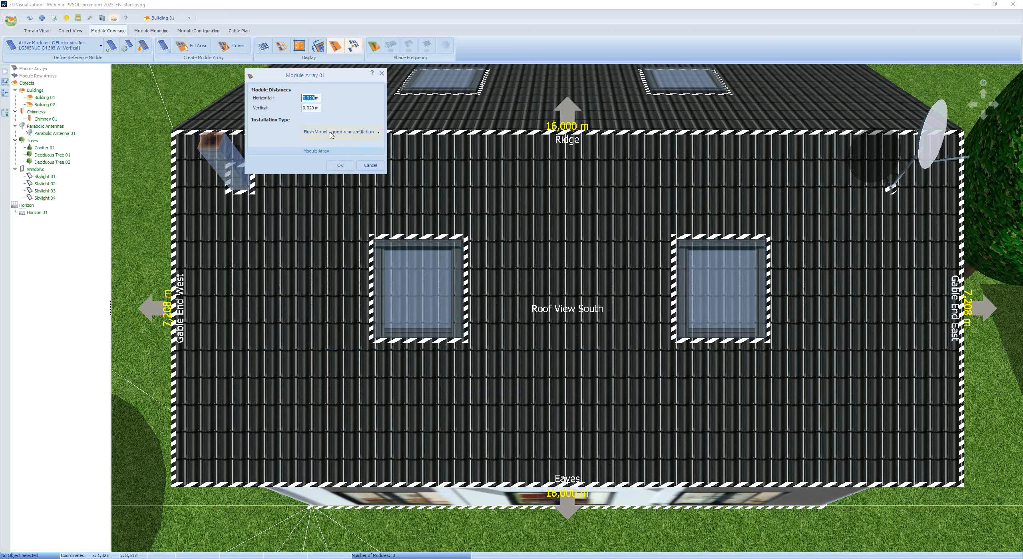
click(339, 166)
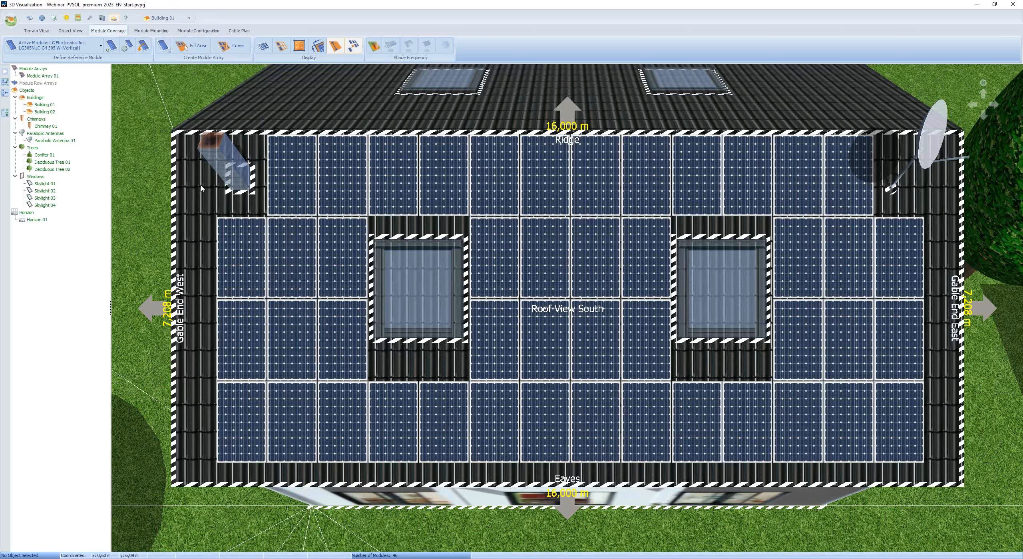
click(374, 47)
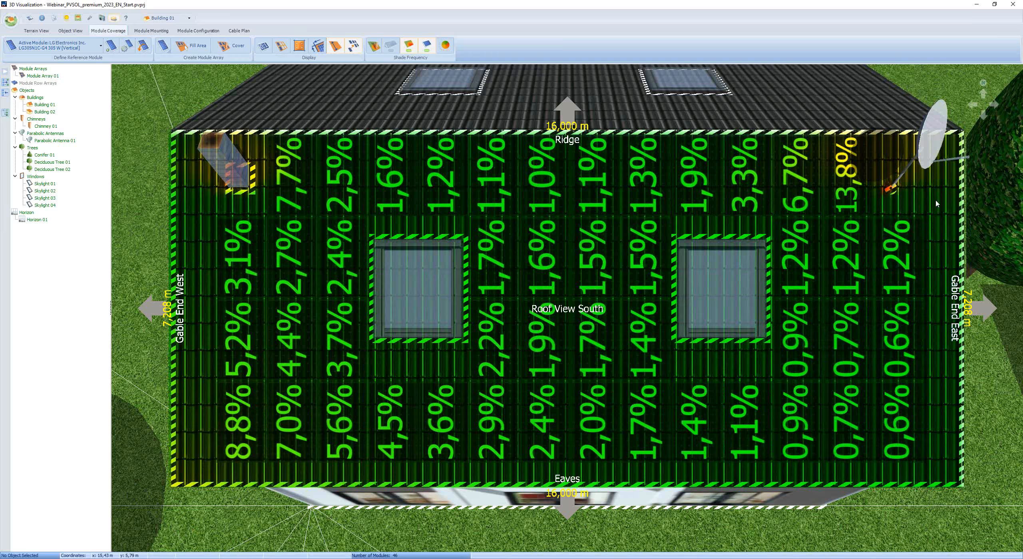
Step: Remove two shaded modules from the row at the ridge, one beside the chimney and one beside the parabolic antenna
click(847, 194)
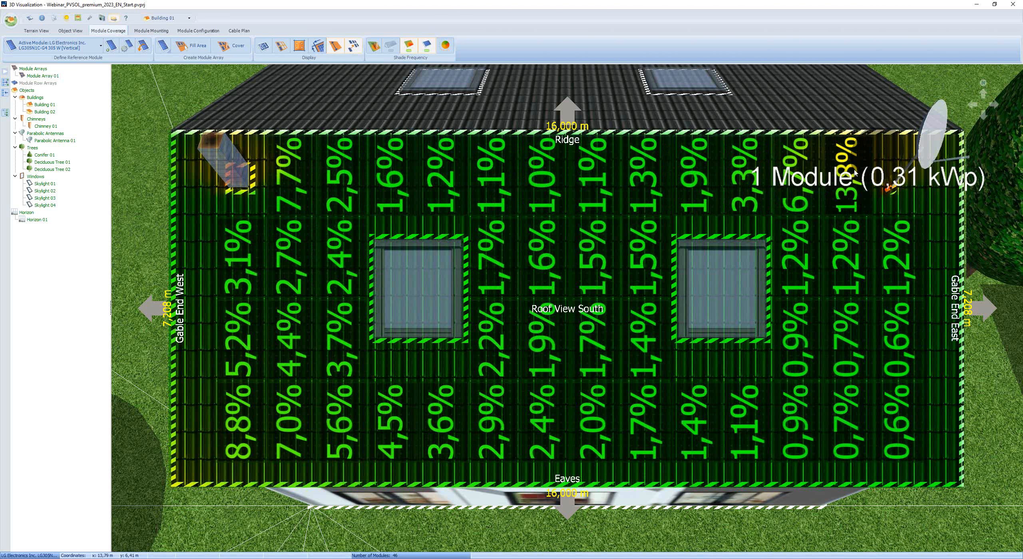
click(855, 172)
ctrl+click(292, 187)
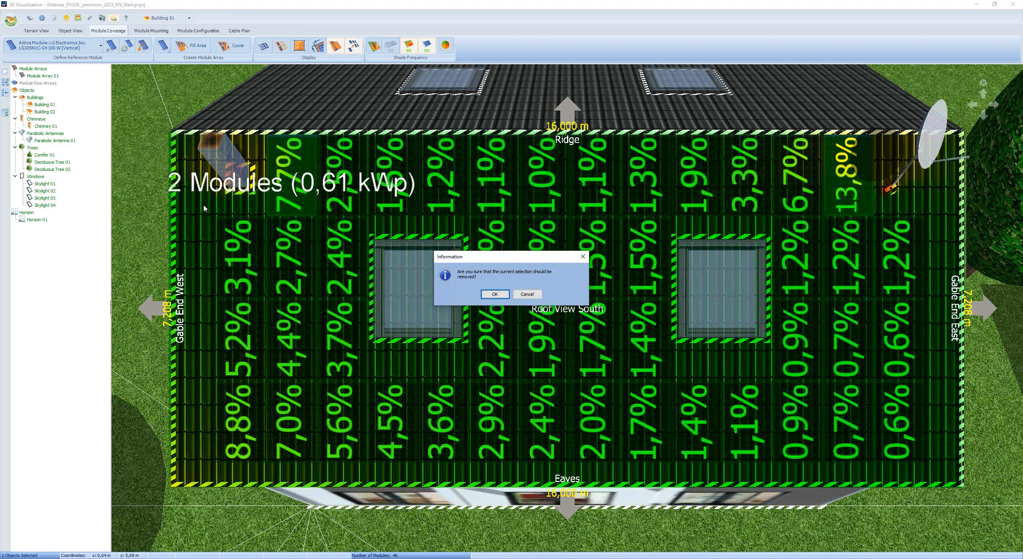
click(494, 294)
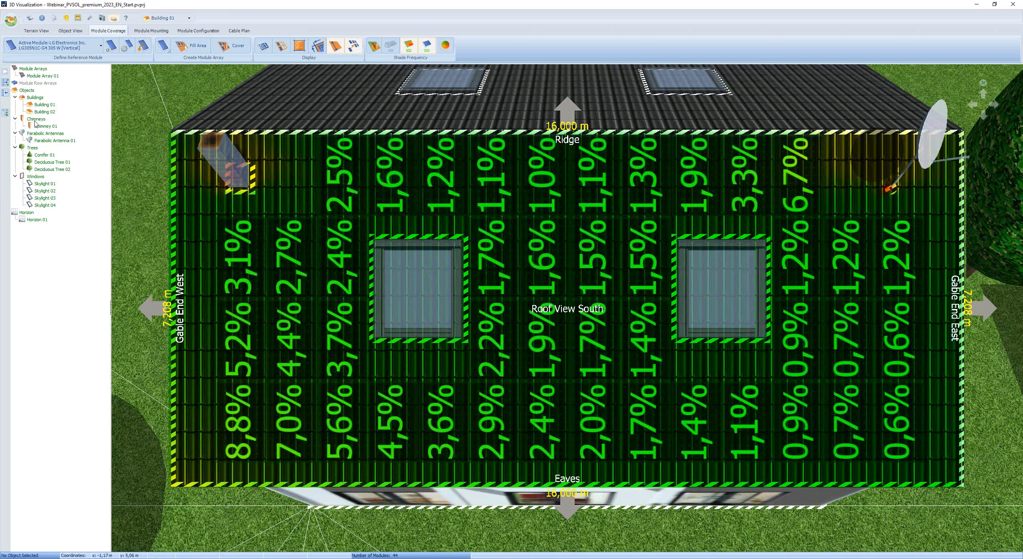
Step: Open the neighbouring Building 02 in the object view to work on its flat roof
click(43, 112)
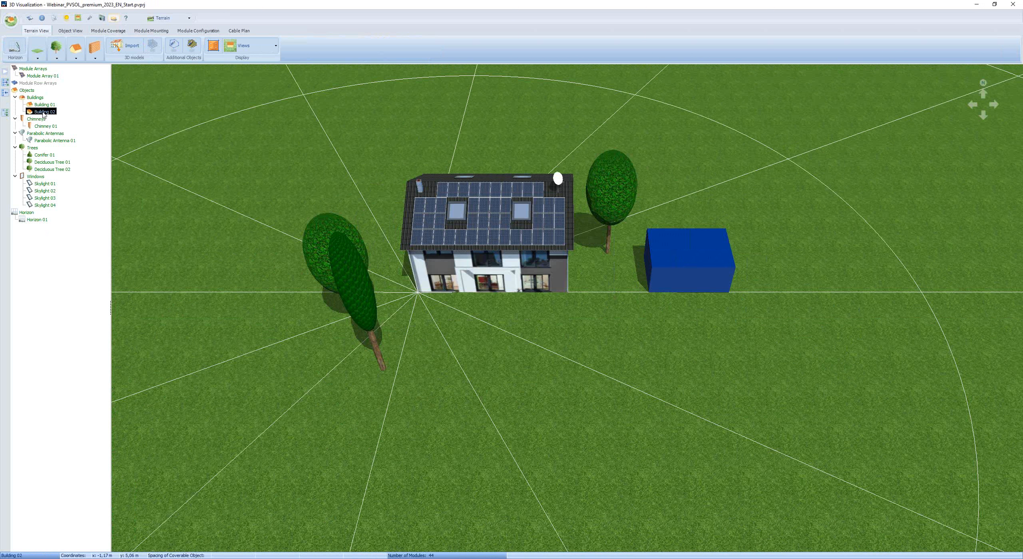
click(43, 114)
right_click(43, 113)
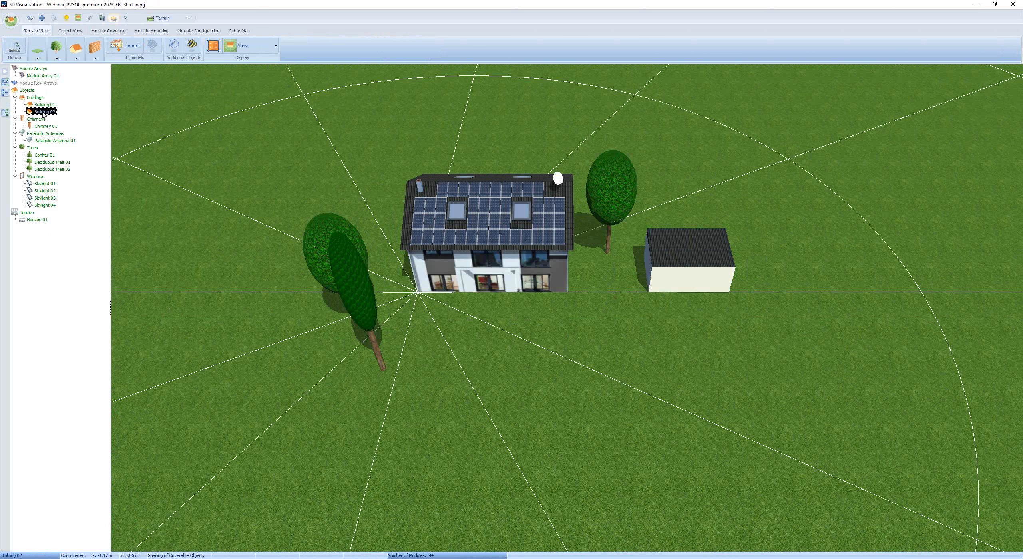
click(64, 117)
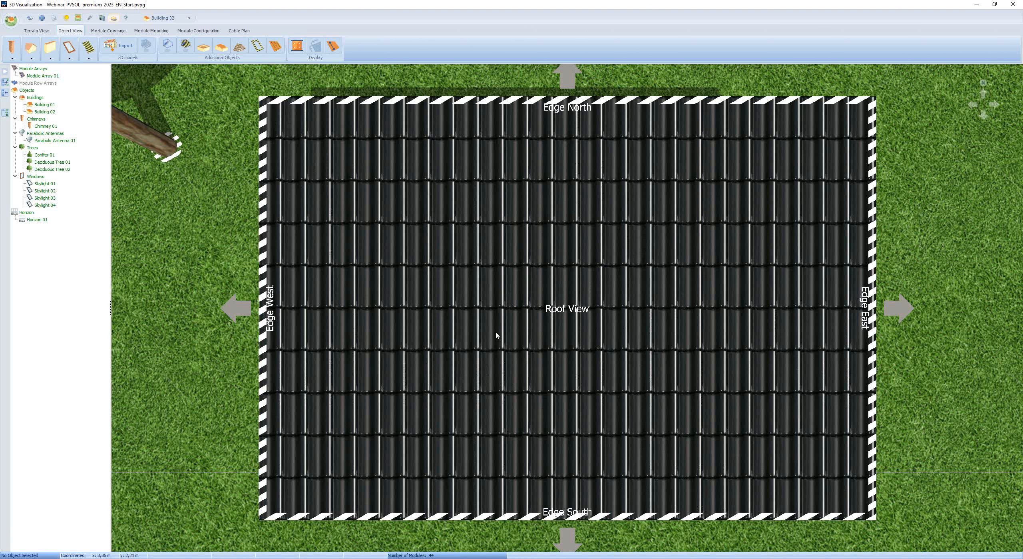
Step: Open the assembly system editor for Building 02 and compare the tilting, east/west and facade tilt presets
click(148, 31)
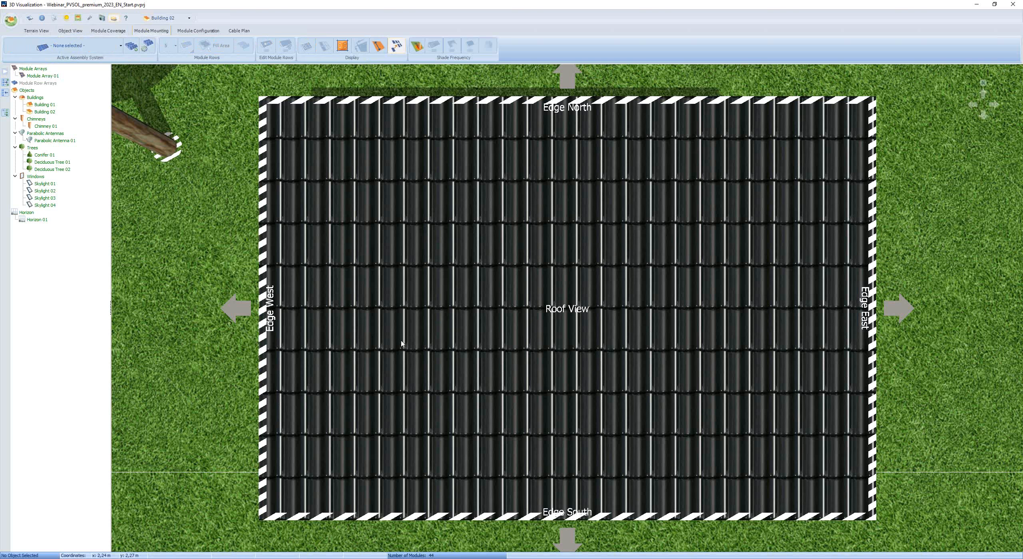
click(131, 47)
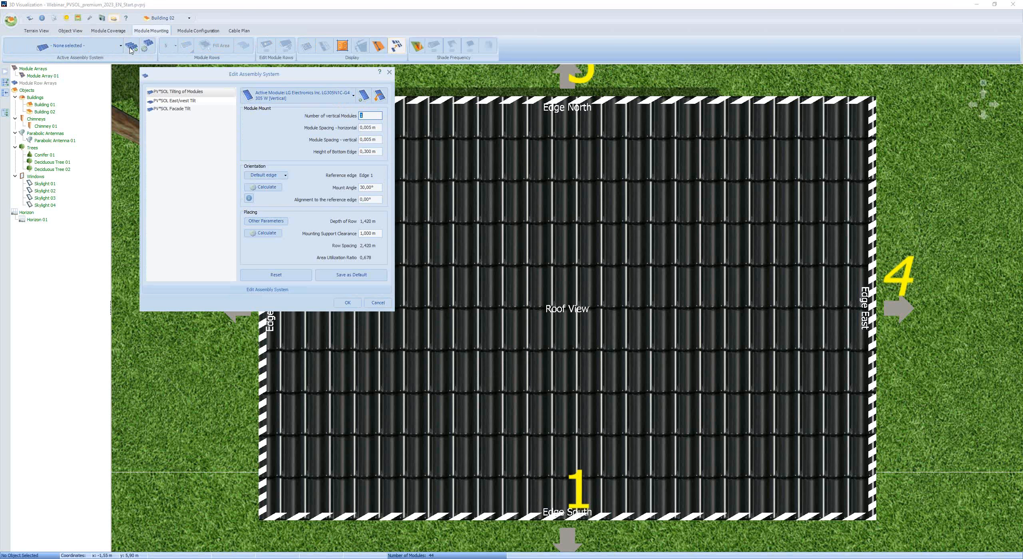
click(199, 95)
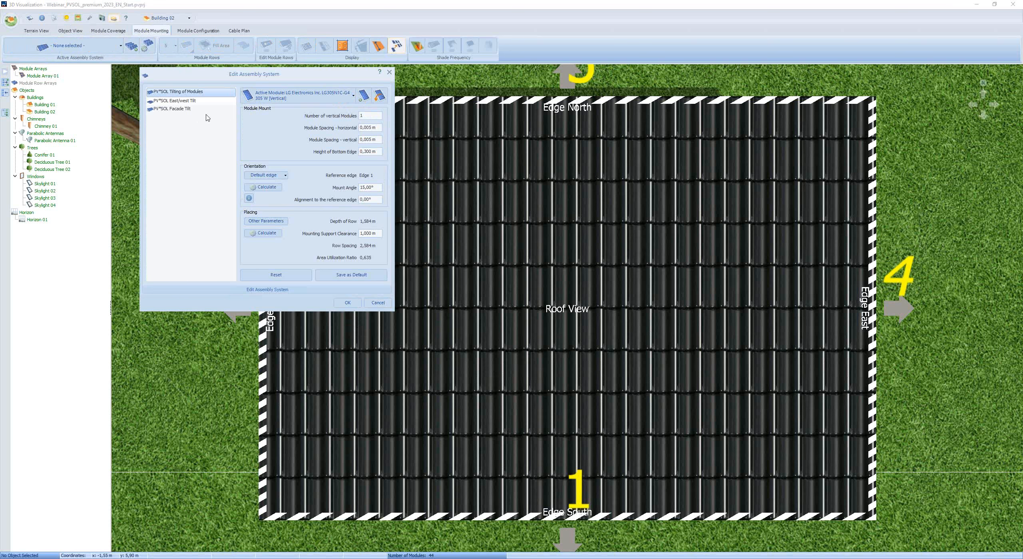
click(201, 103)
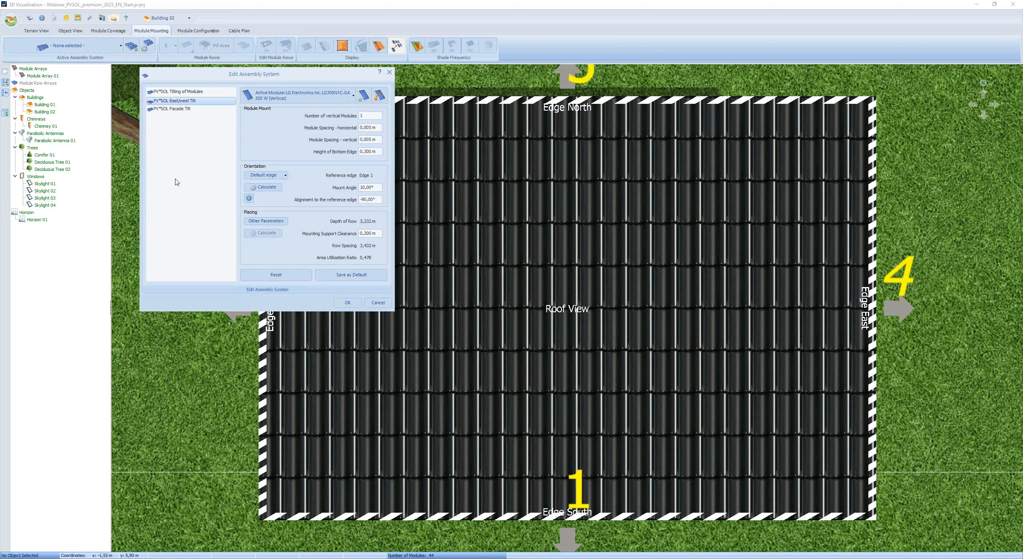
double_click(367, 187)
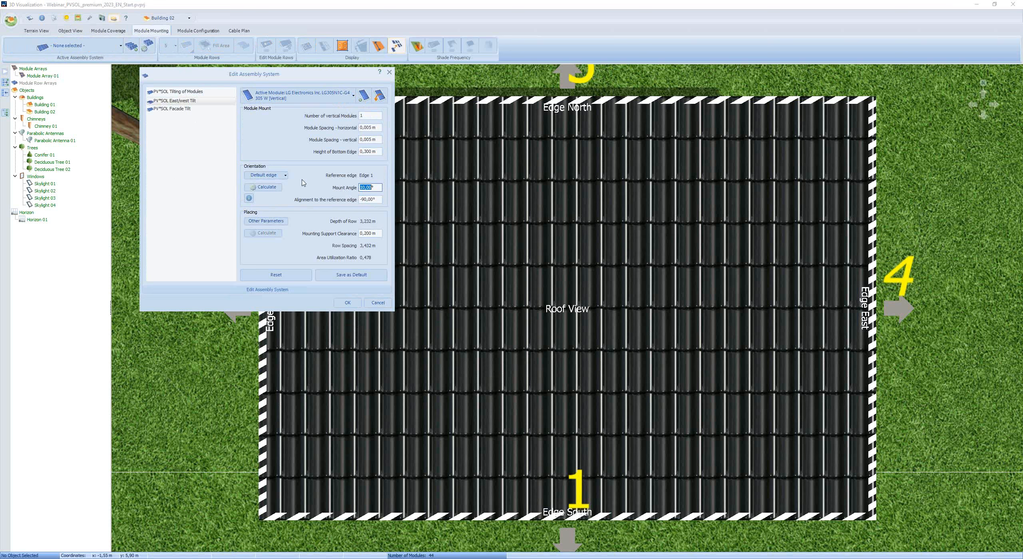
click(178, 111)
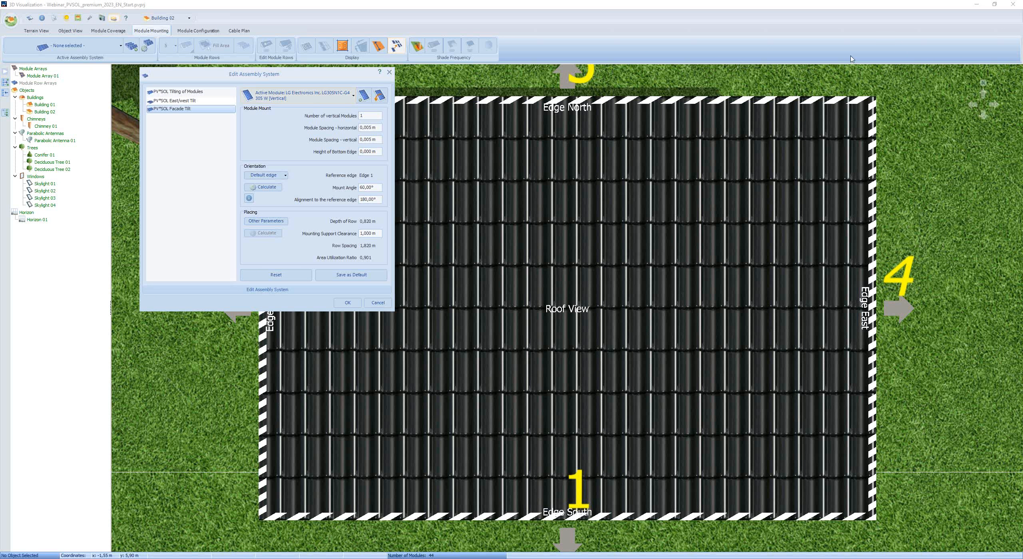
click(1017, 30)
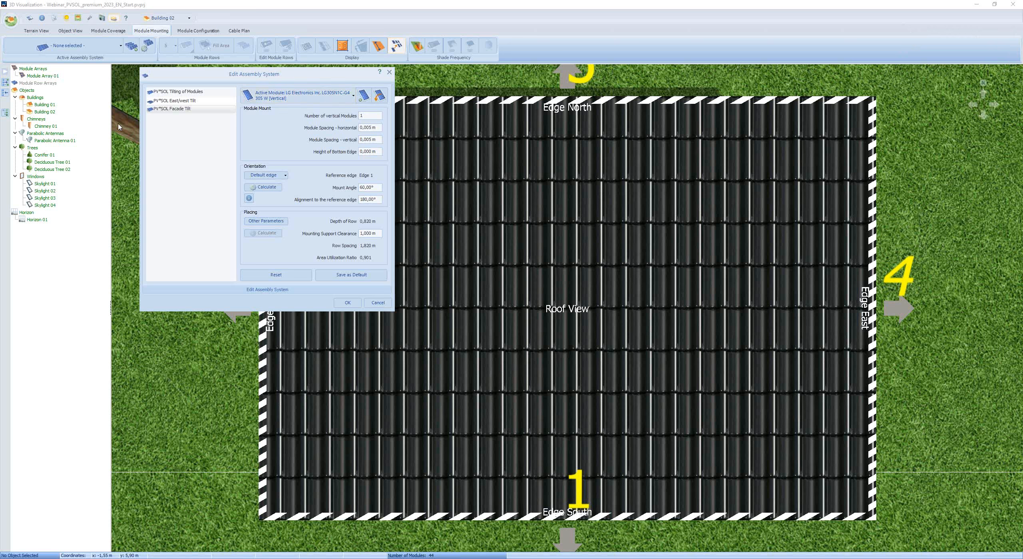
Step: Choose the PV*SOL Tilting of Modules system and switch its LG module to horizontal installation as a new reference module
click(169, 95)
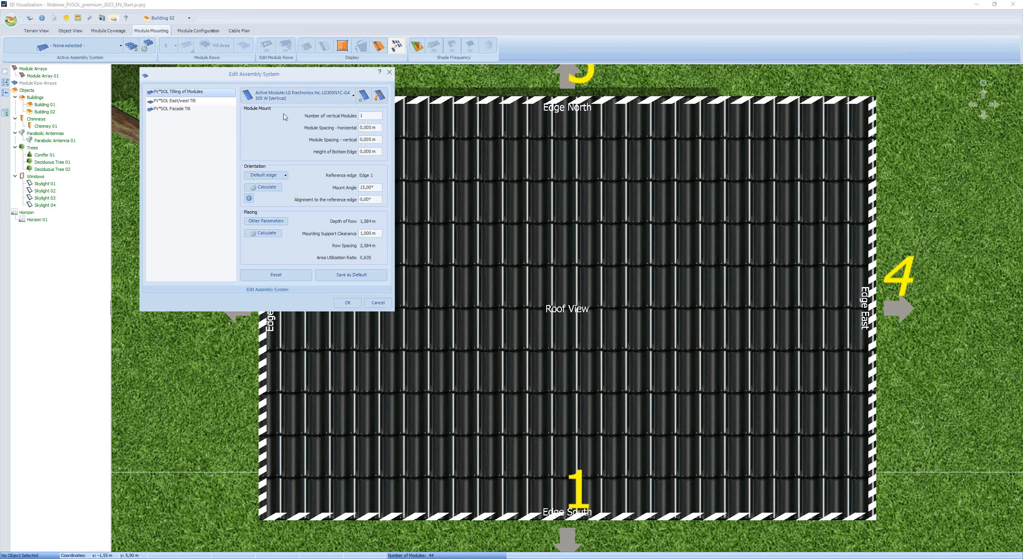
click(380, 96)
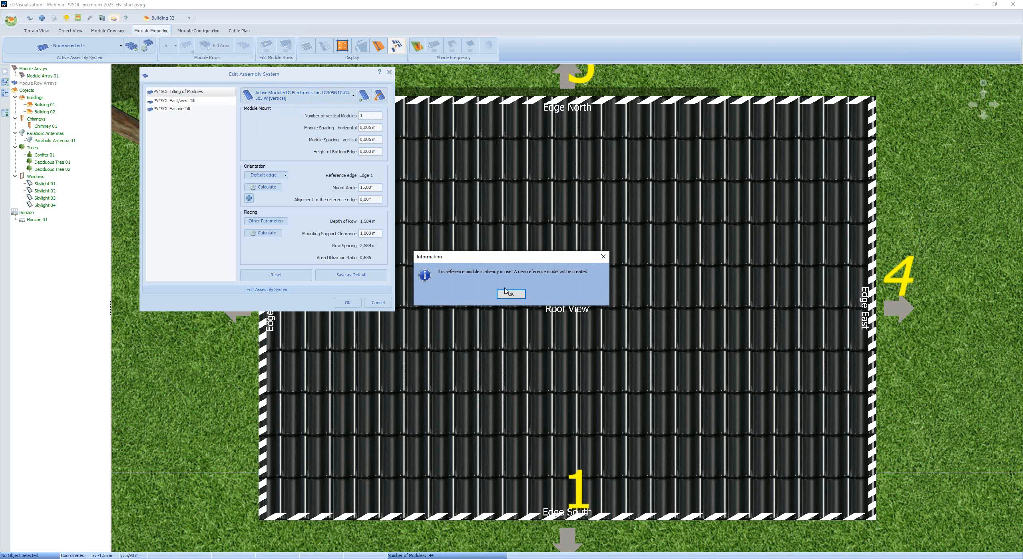
click(507, 293)
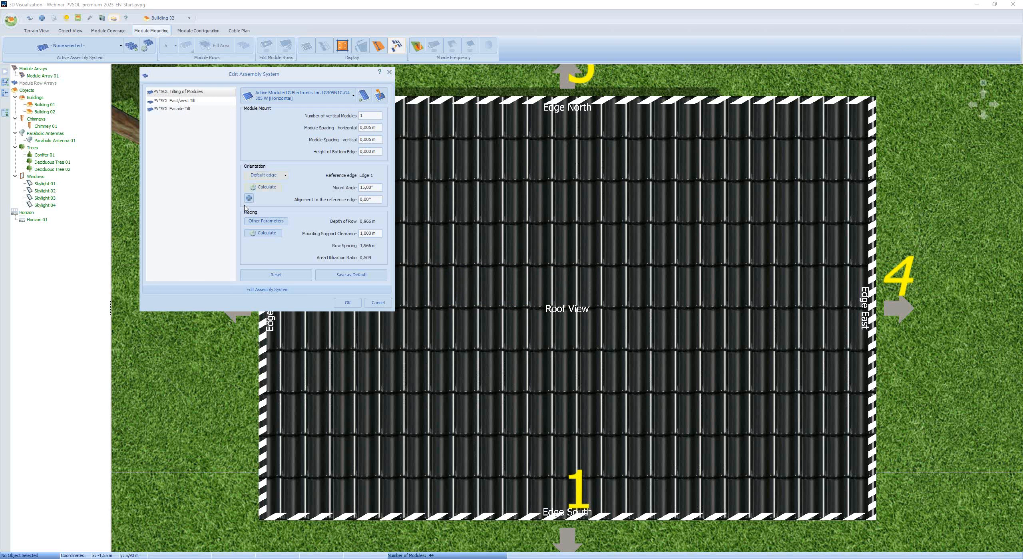
Step: Set the horizontal and vertical module spacing to 0.020 m, the bottom edge height to 0.100 m and the mount angle to 20°
click(362, 116)
click(373, 128)
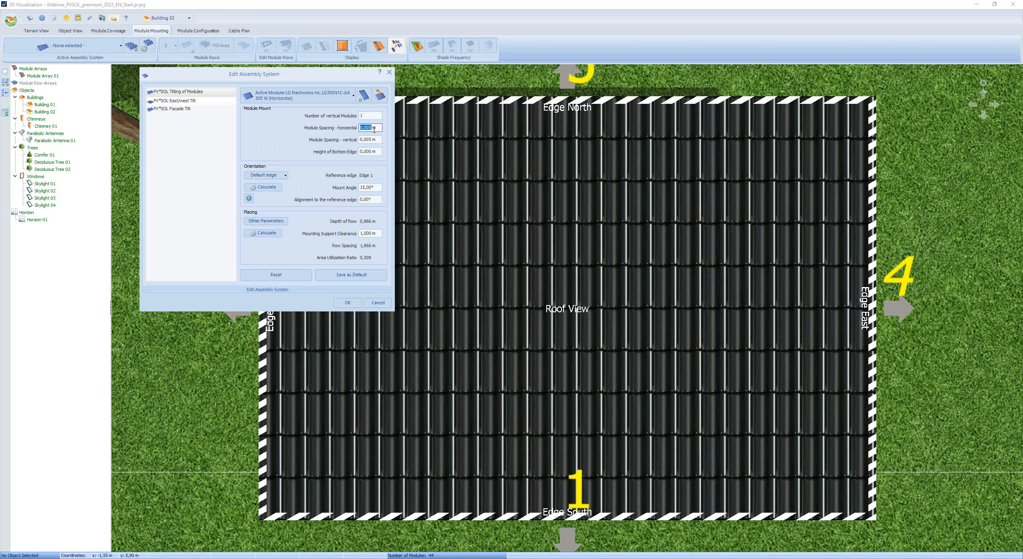
text(0,0)
click(372, 140)
text(0,02)
click(368, 151)
text(0,1)
text(20)
key(Tab)
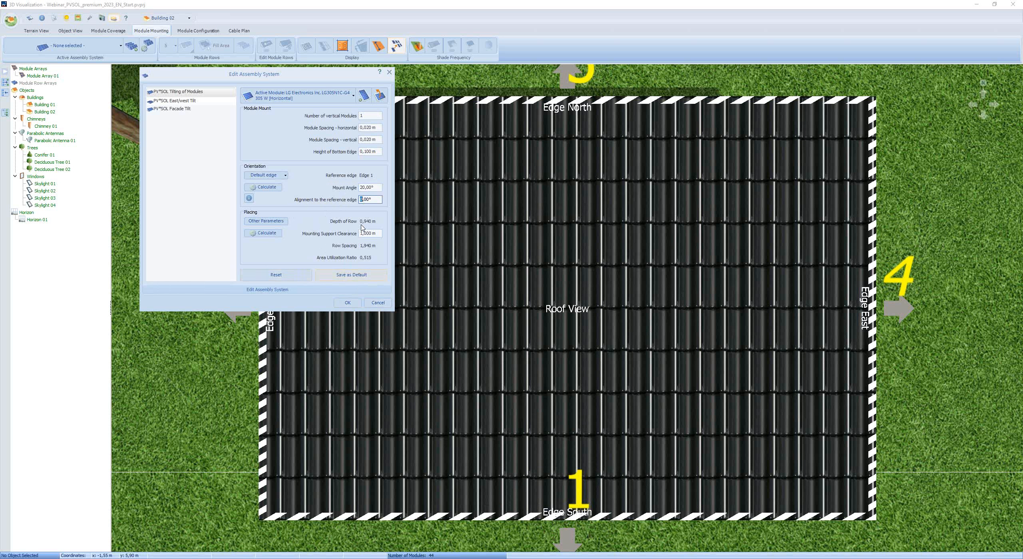
Step: Keep the default reference edge and calculate the relative orientation for a resulting module inclination of 25° and orientation of 180°
drag(375, 200, 354, 200)
click(285, 175)
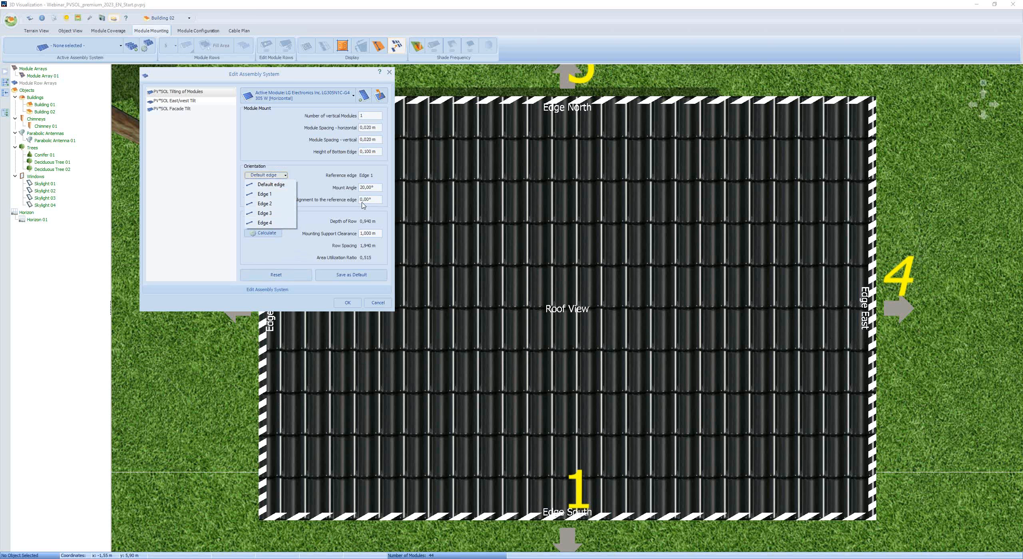
click(293, 175)
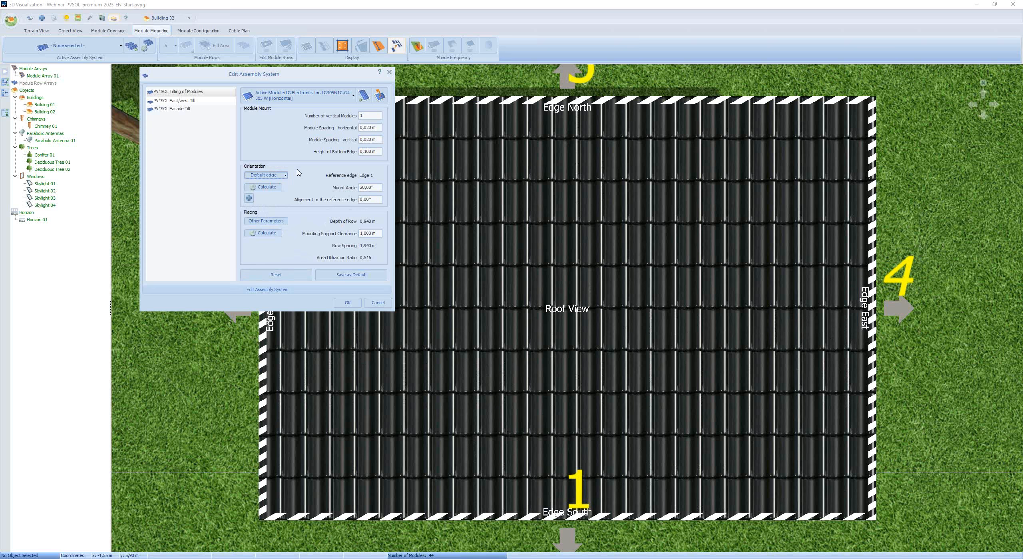
click(265, 188)
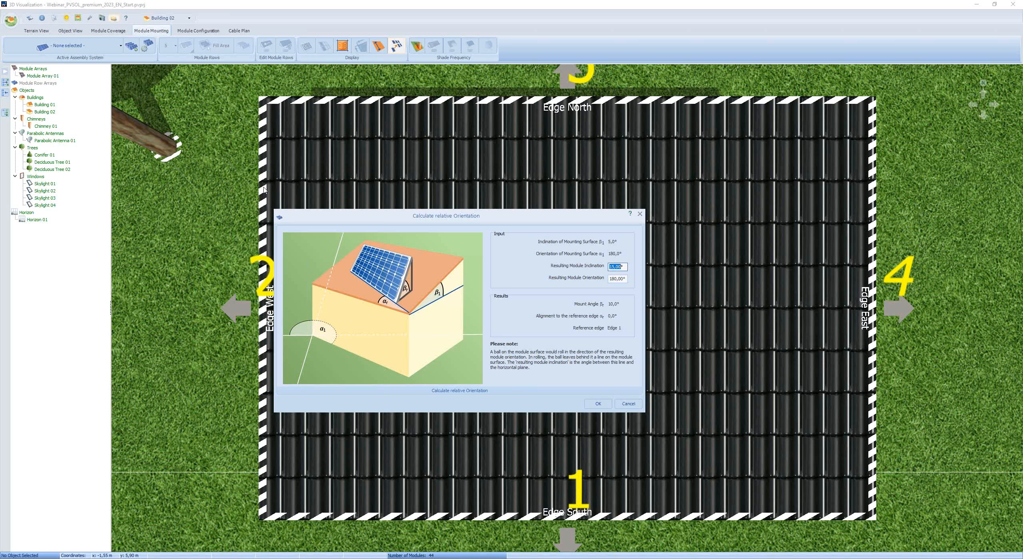
text(25)
click(611, 279)
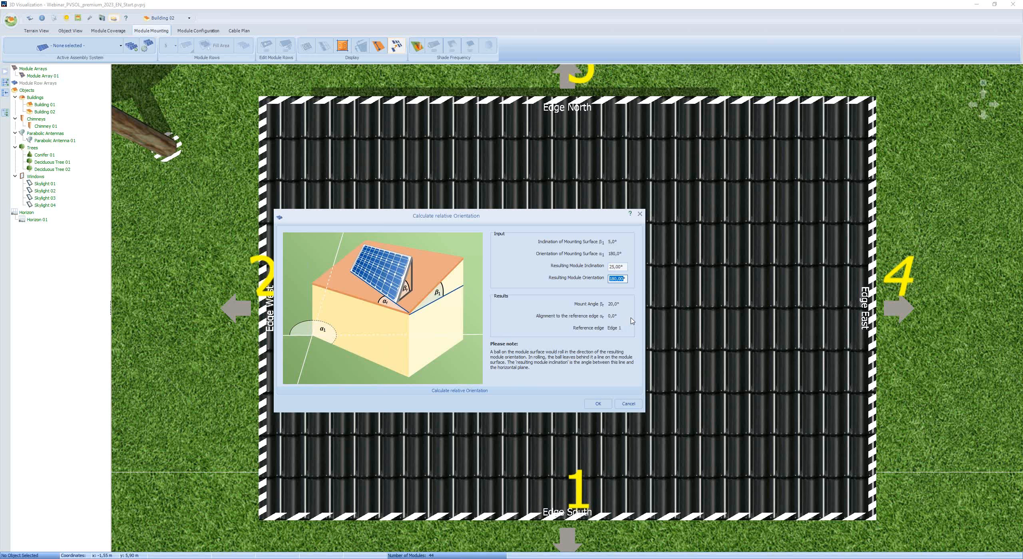
click(598, 404)
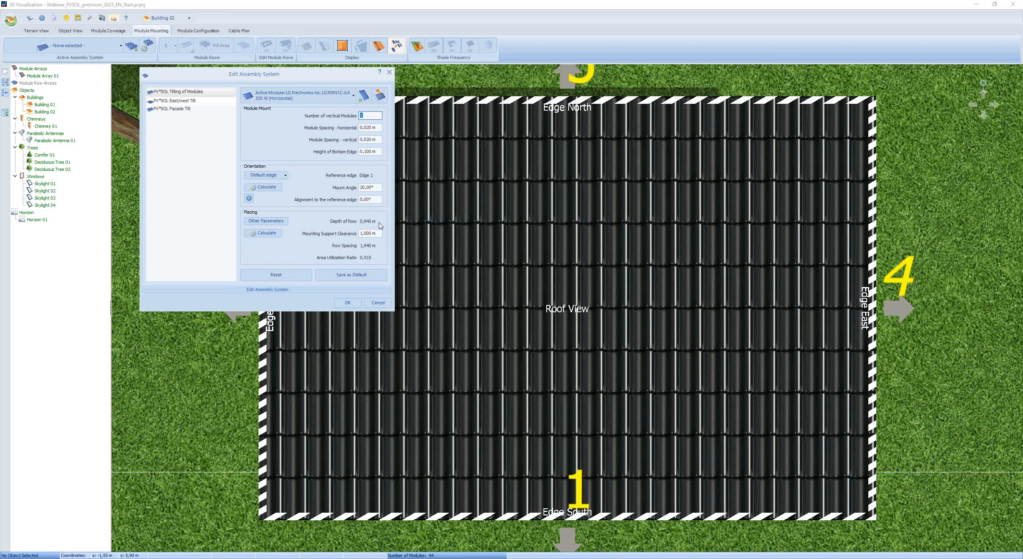
click(382, 188)
click(377, 199)
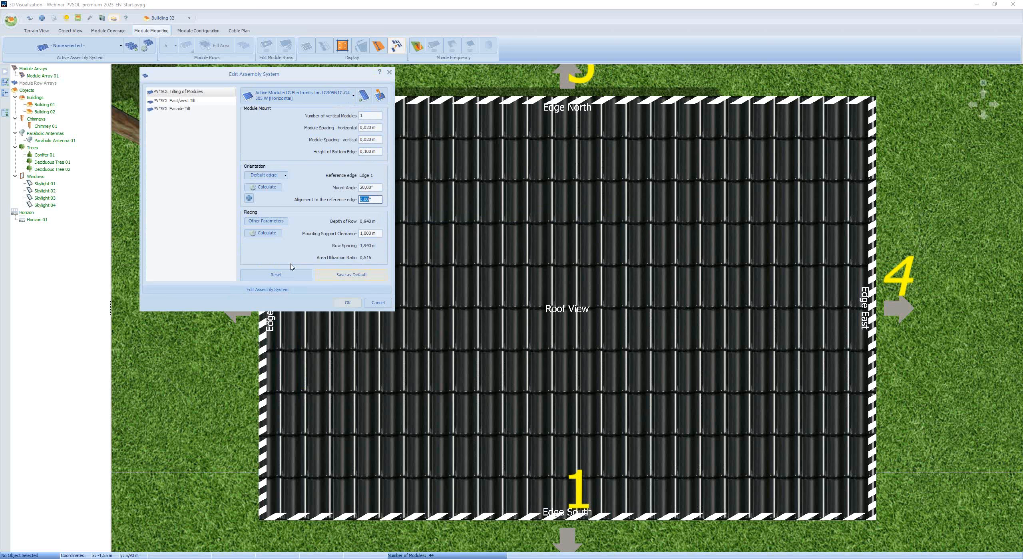
Step: Apply the calculated mounting support clearance of 0.918 m and accept the assembly system settings
click(367, 234)
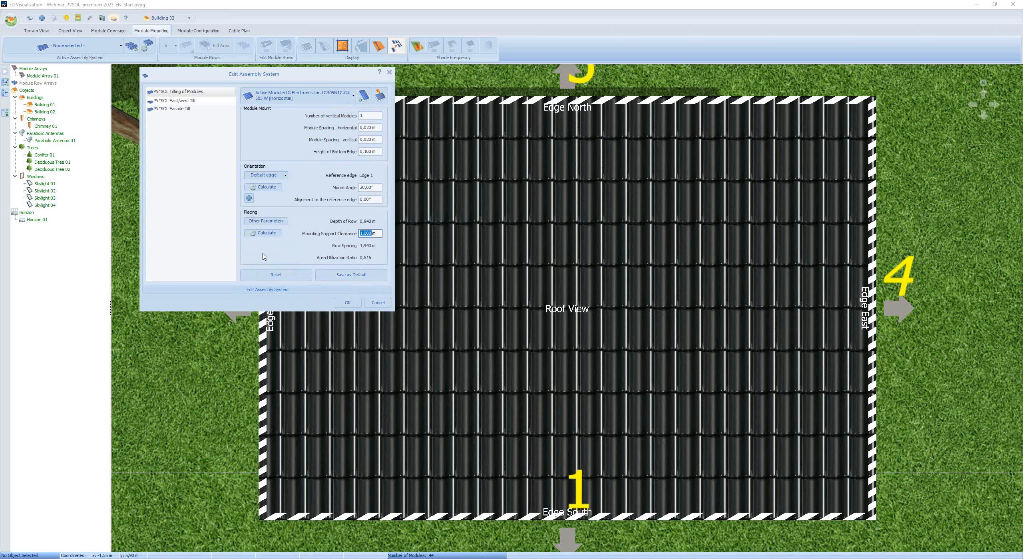
click(269, 234)
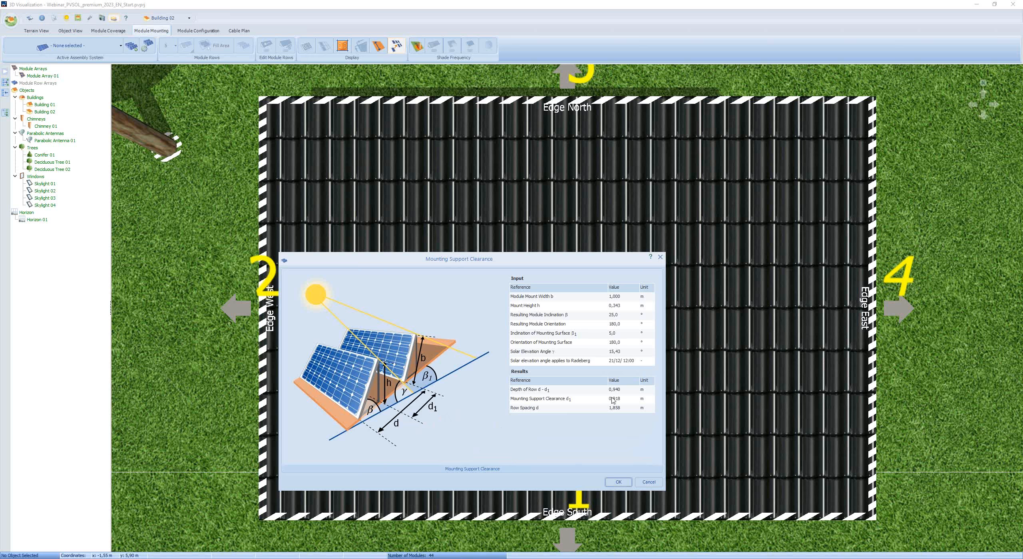
click(618, 483)
click(618, 483)
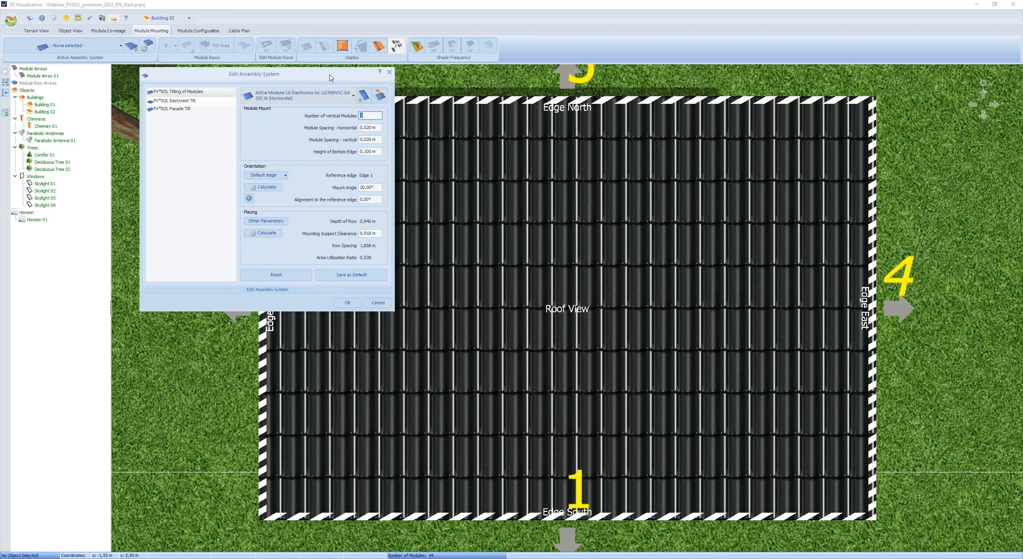
drag(330, 76, 480, 207)
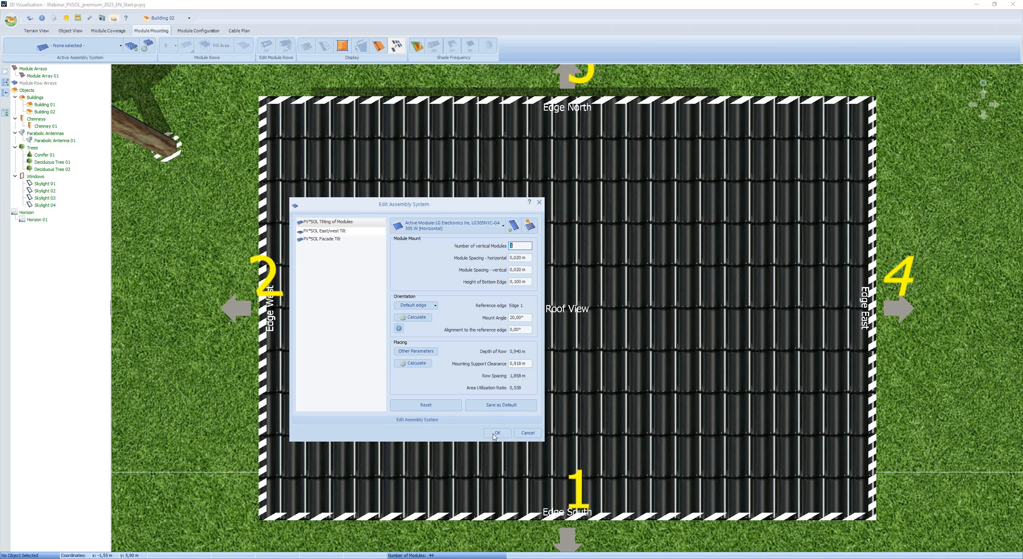
click(519, 363)
click(496, 433)
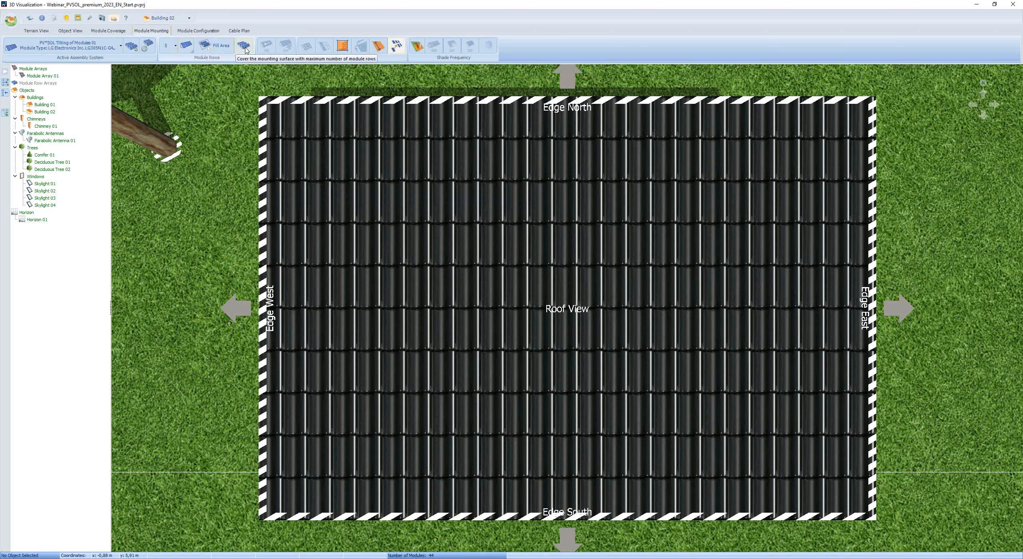
Step: Set the number of horizontal modules per single row to 4
click(175, 47)
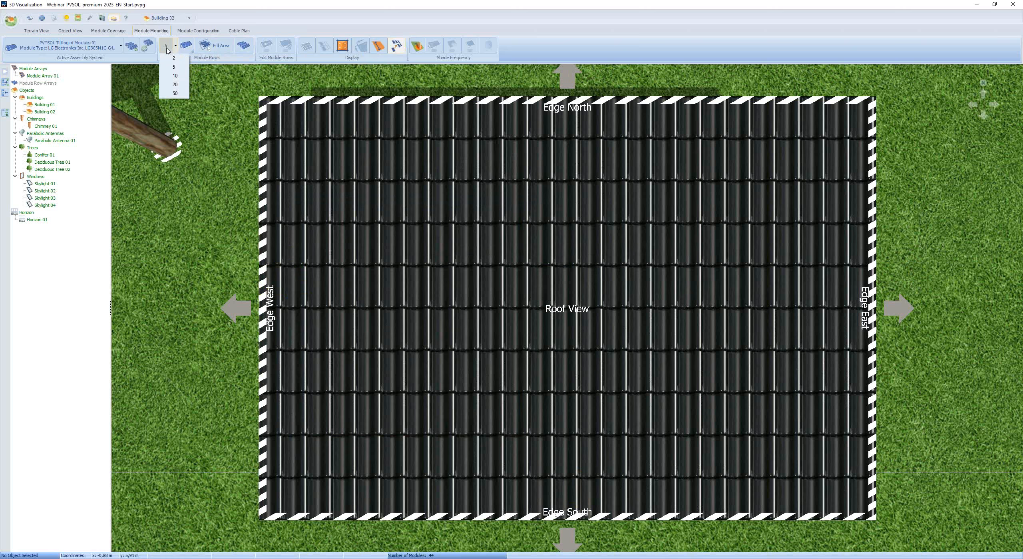
click(166, 50)
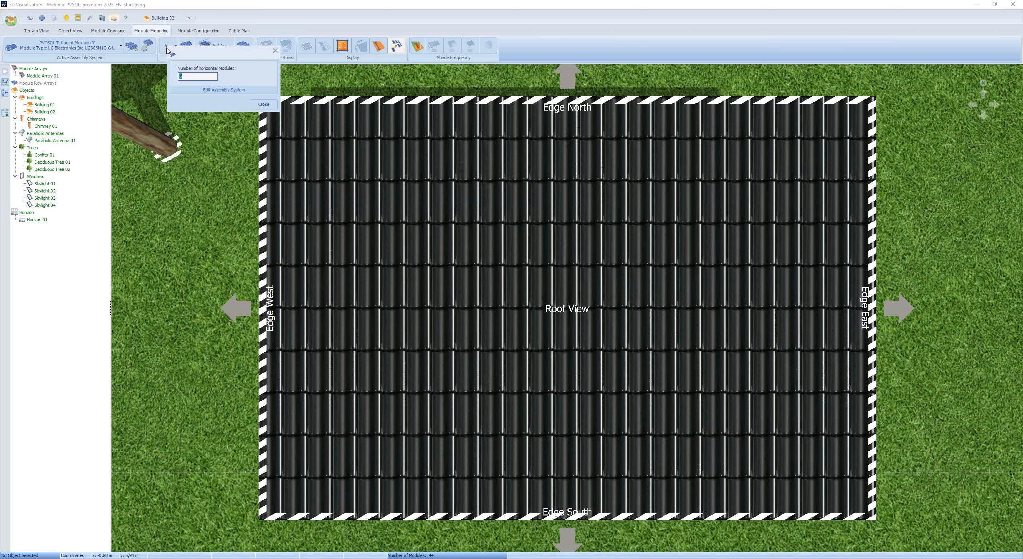
text(4)
click(263, 105)
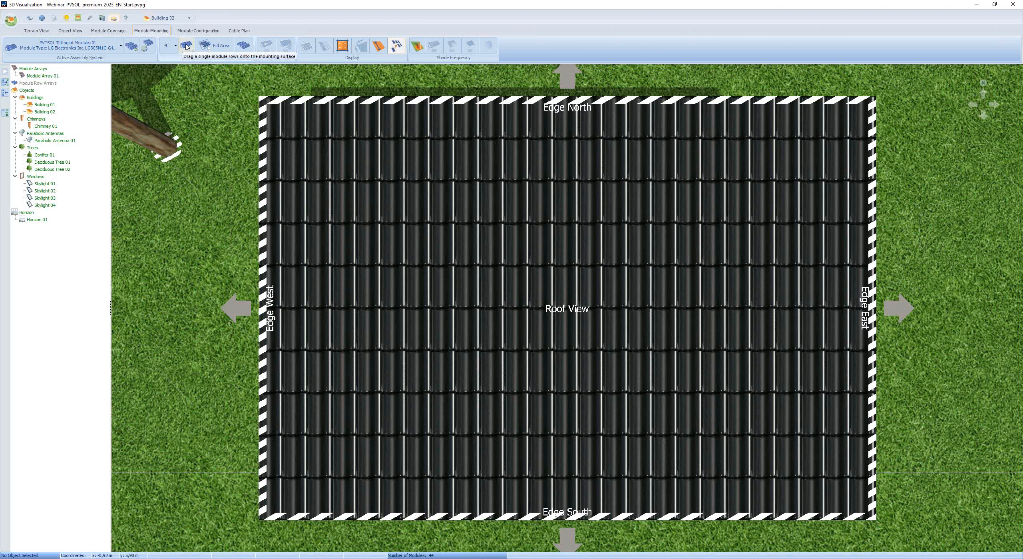
drag(186, 46, 305, 78)
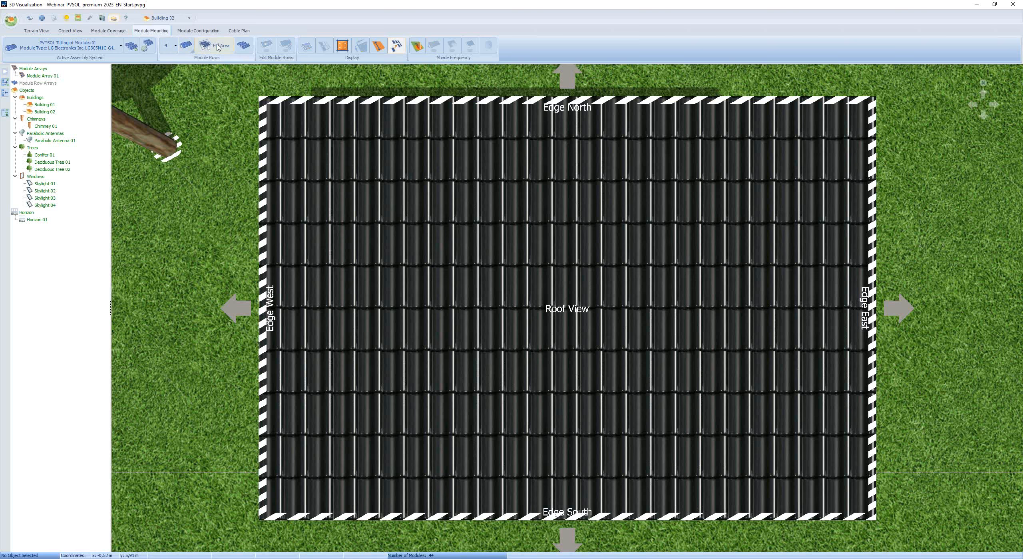
Step: Cover Building 02's roof with the maximum number of module rows, accepting deletion of the shading results and the preset clearance
click(243, 46)
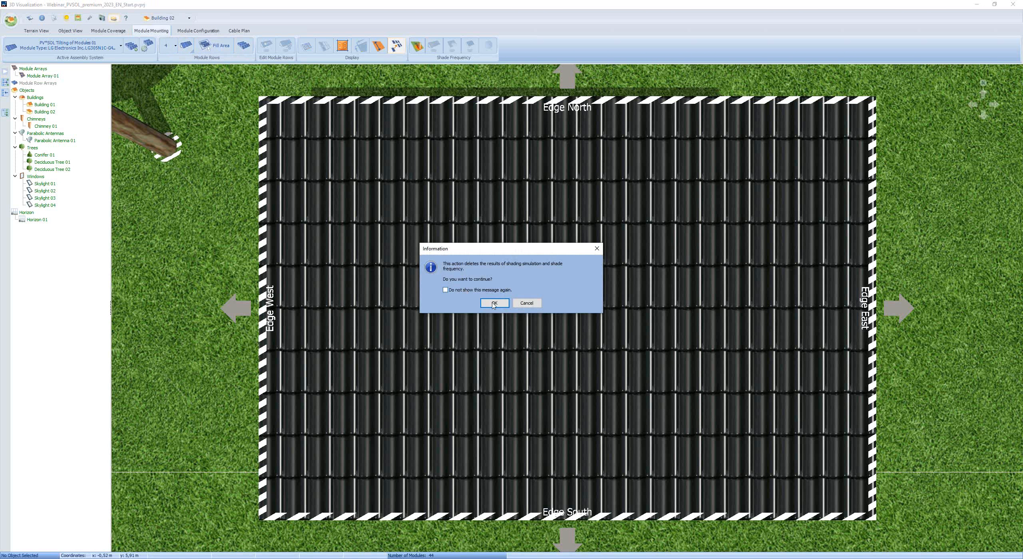
click(494, 305)
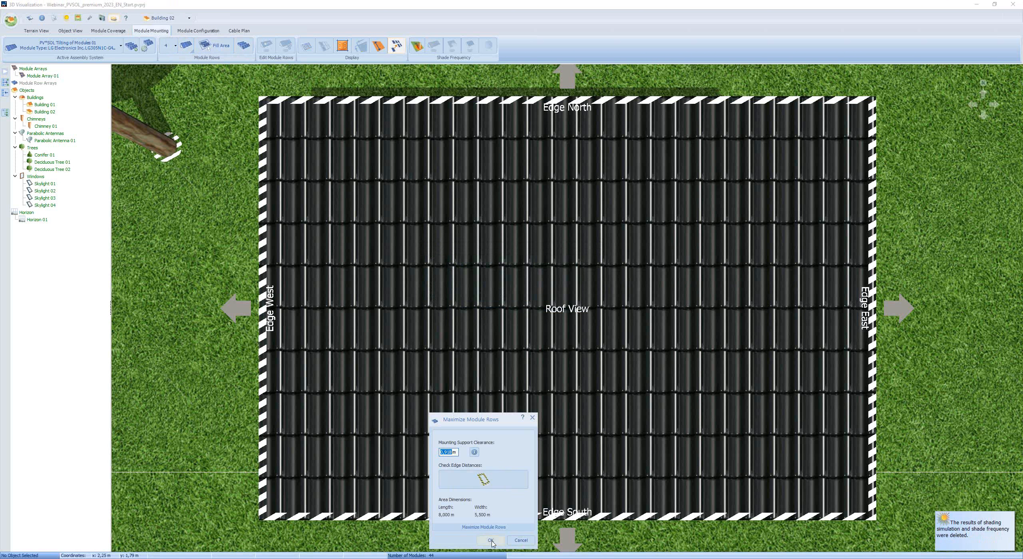
click(491, 540)
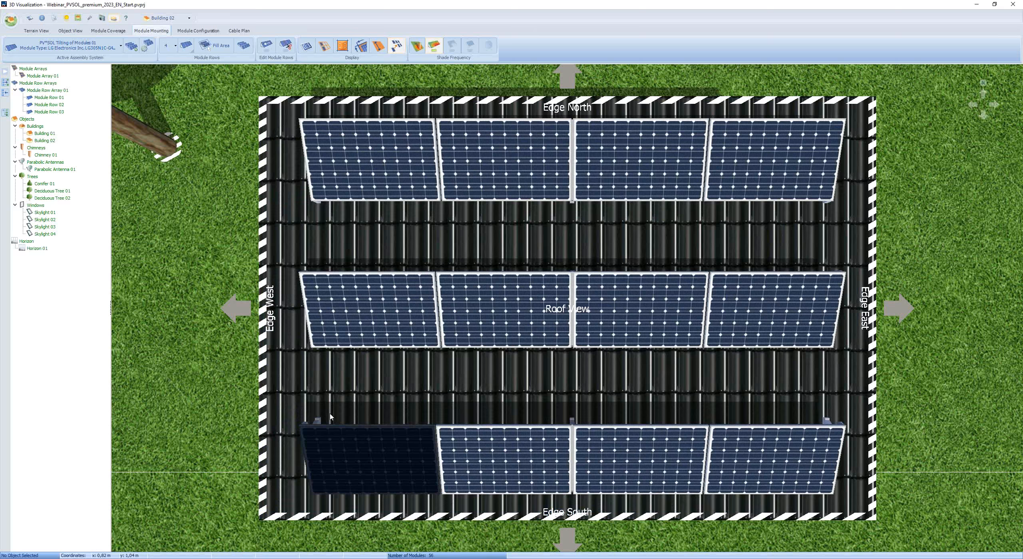
Step: Move the whole module row array on Building 02 to position x = 0.7 m, y = 0.5 m
click(356, 344)
right_click(385, 333)
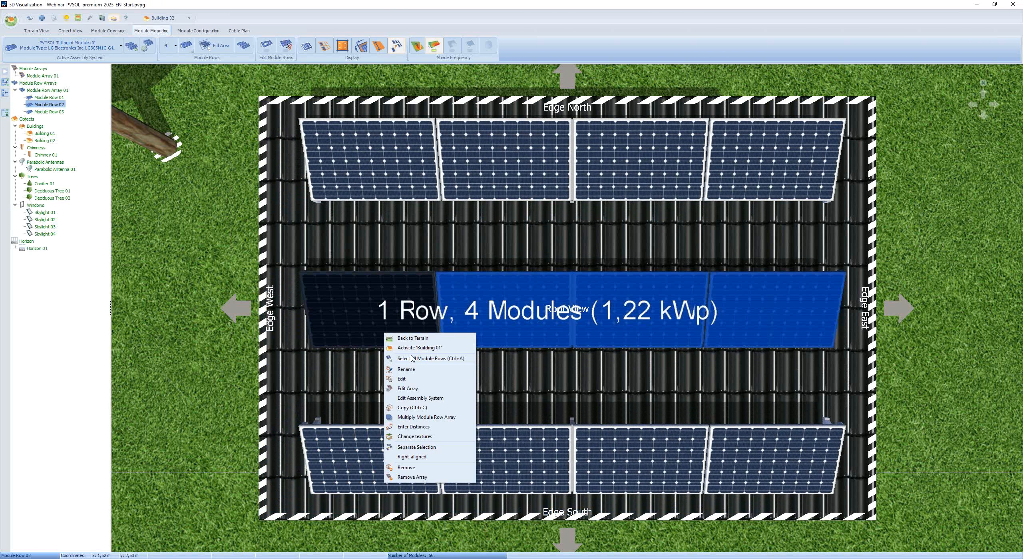
click(415, 390)
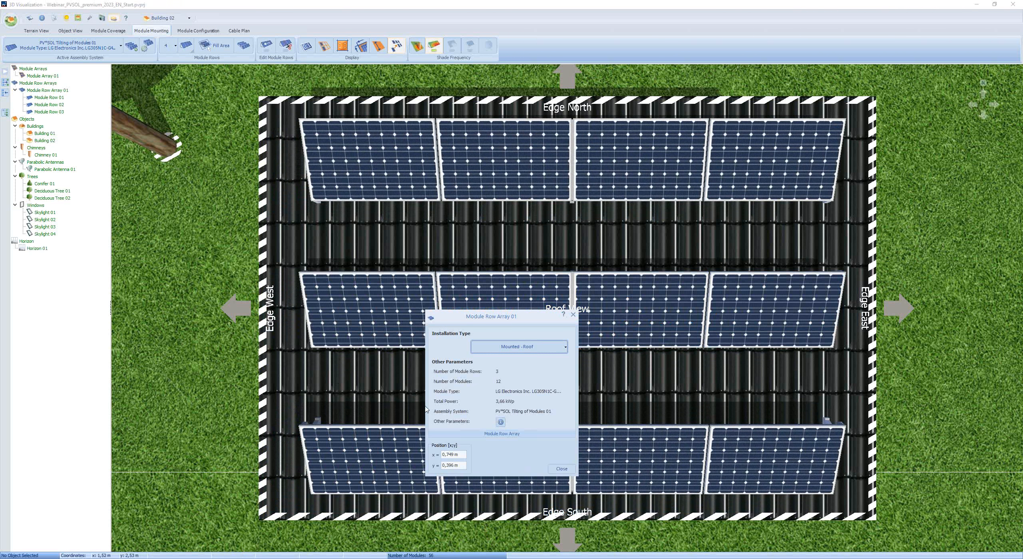
double_click(450, 455)
text(0,7)
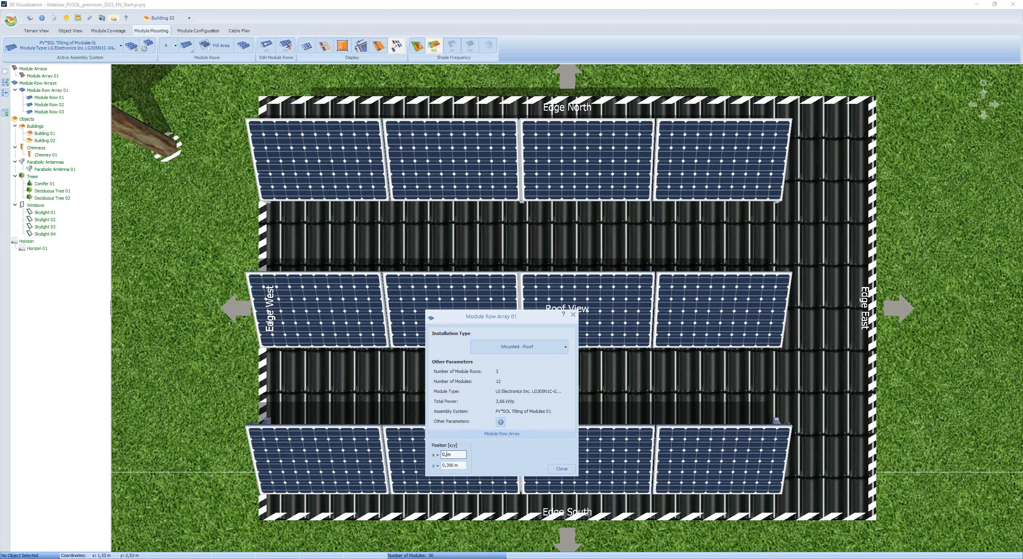
double_click(451, 464)
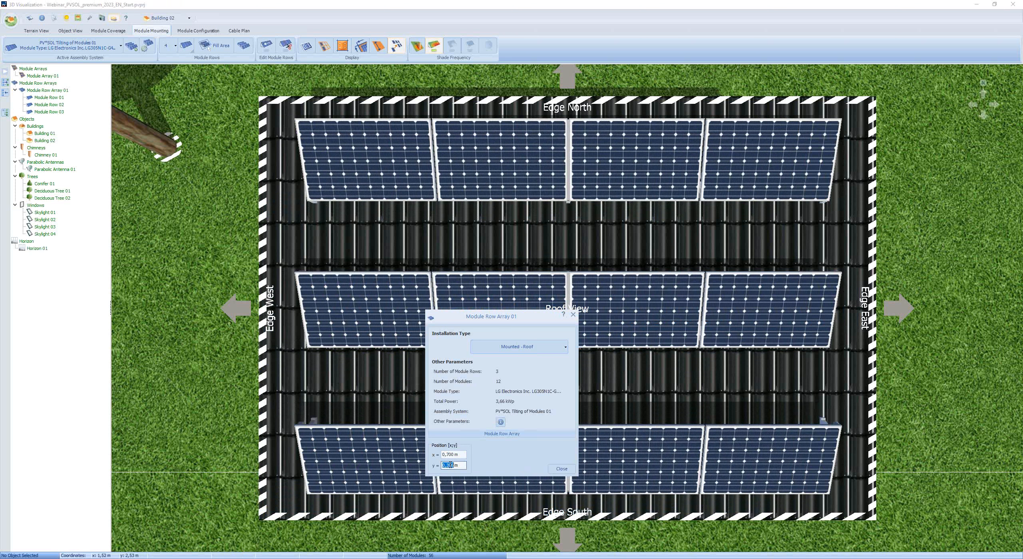
text(0,5)
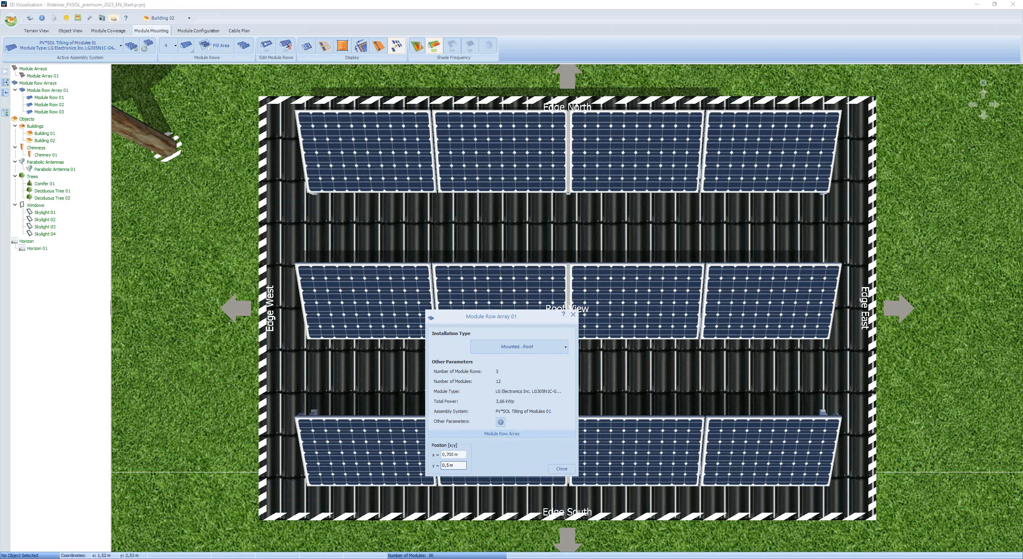
Step: Finish positioning the module row array and switch to the object view of Building 01's south roof
click(559, 468)
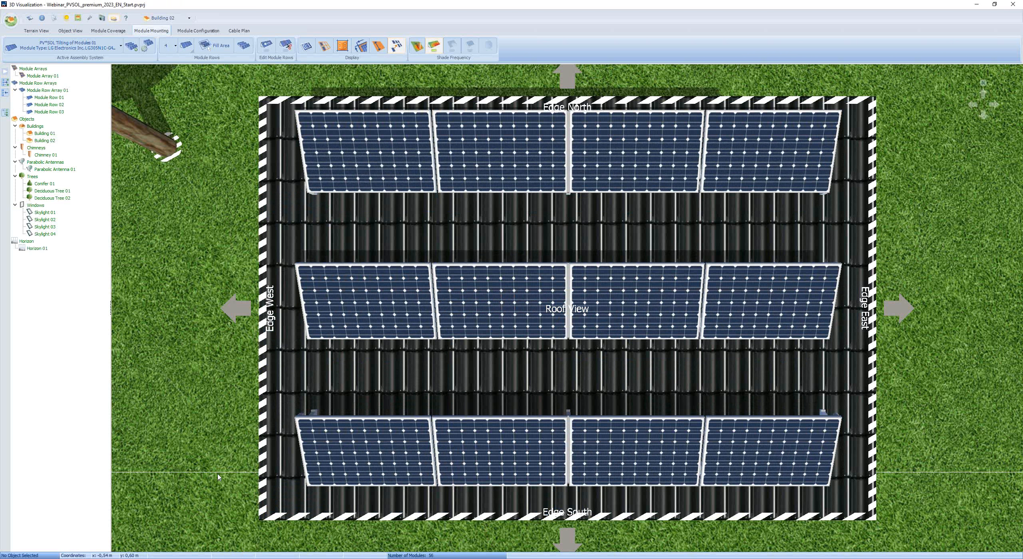
click(71, 31)
click(189, 18)
click(163, 25)
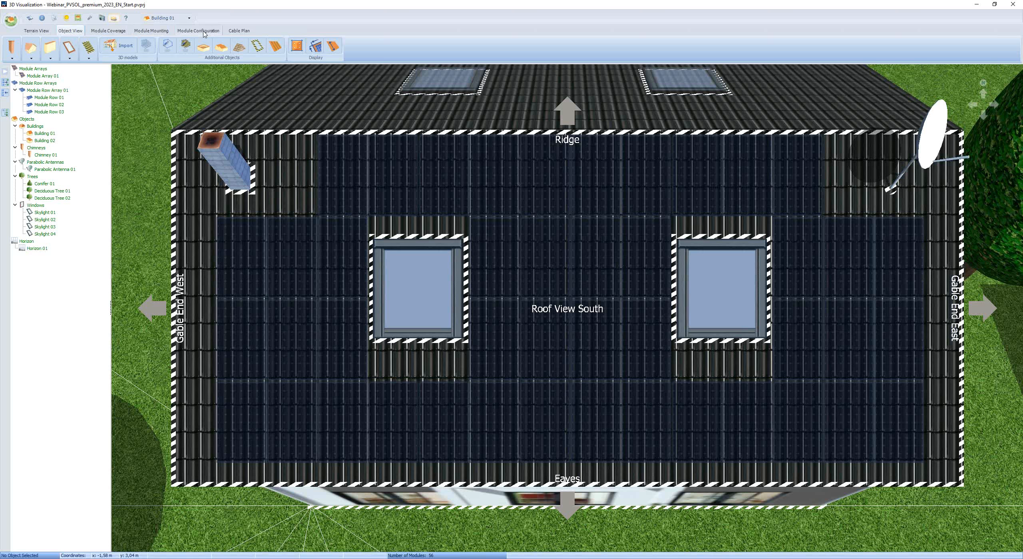
Step: Open the inverter configuration for all module areas and configure the south roof areas of Building 01 and Building 02 together
click(200, 31)
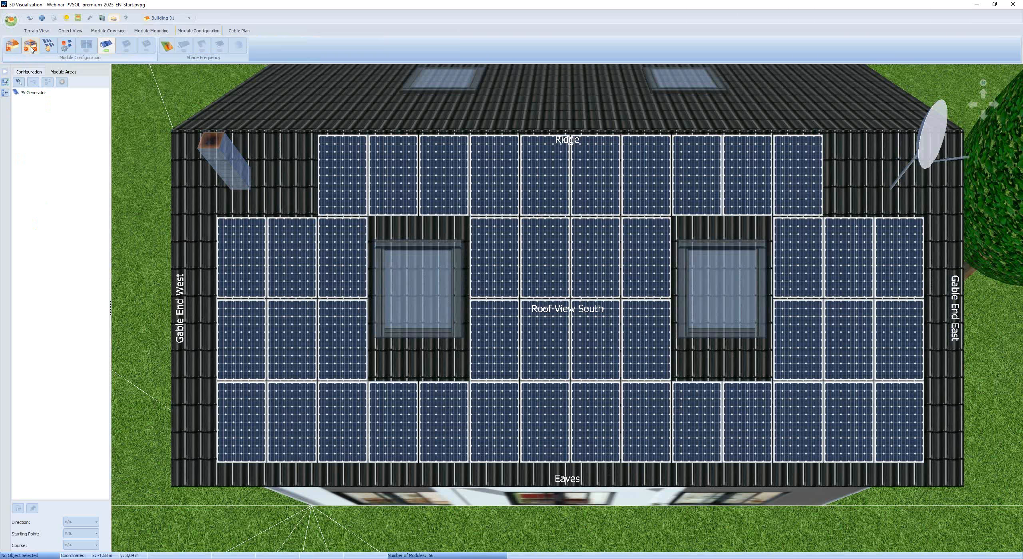
click(32, 48)
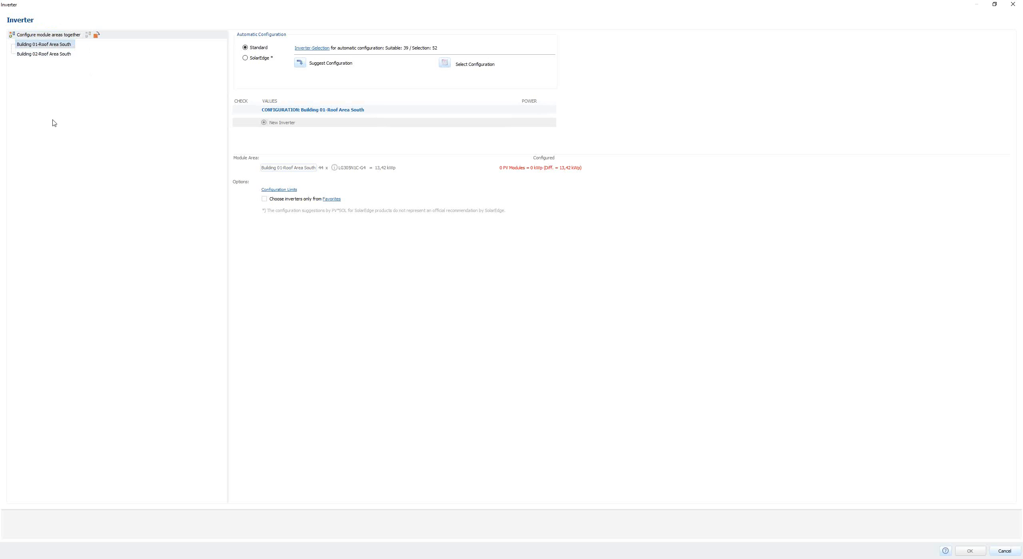
ctrl+click(58, 56)
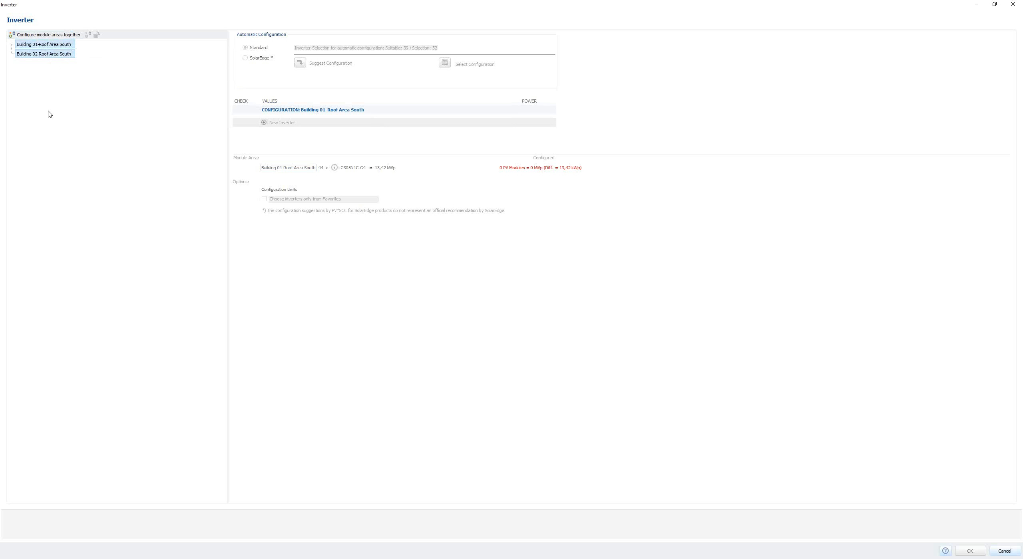
click(48, 36)
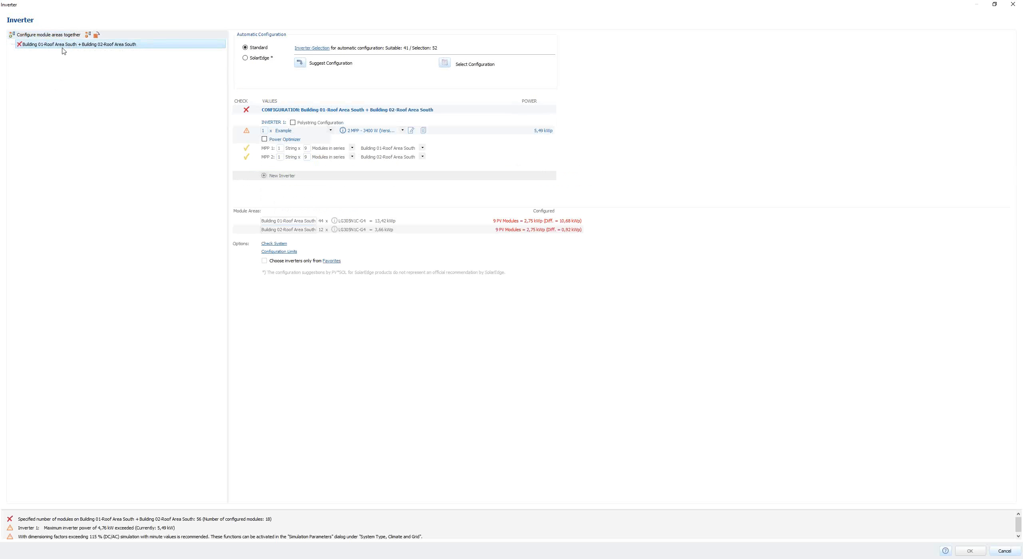
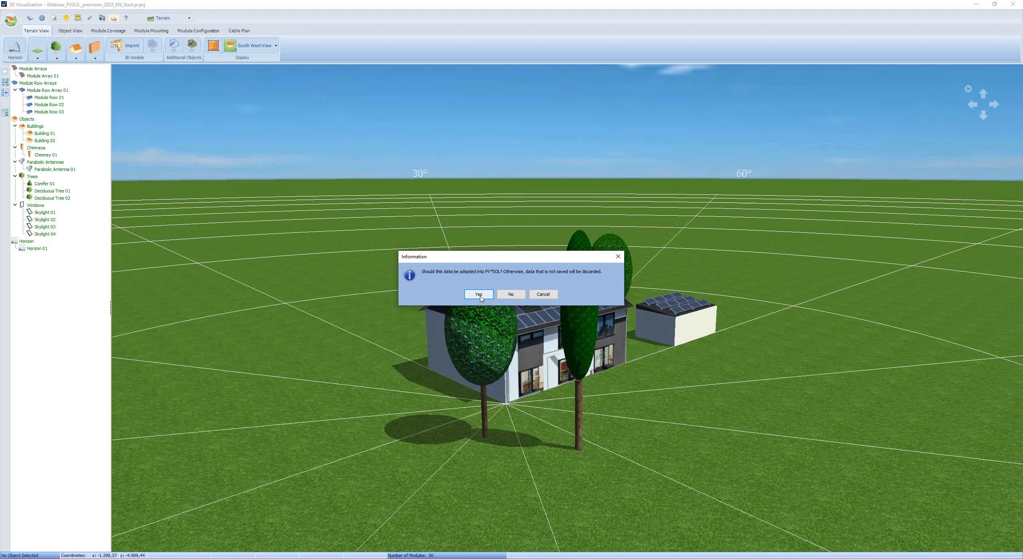
Step: Adopt the 3D planning data into PV*SOL and determine the module shading now
click(478, 295)
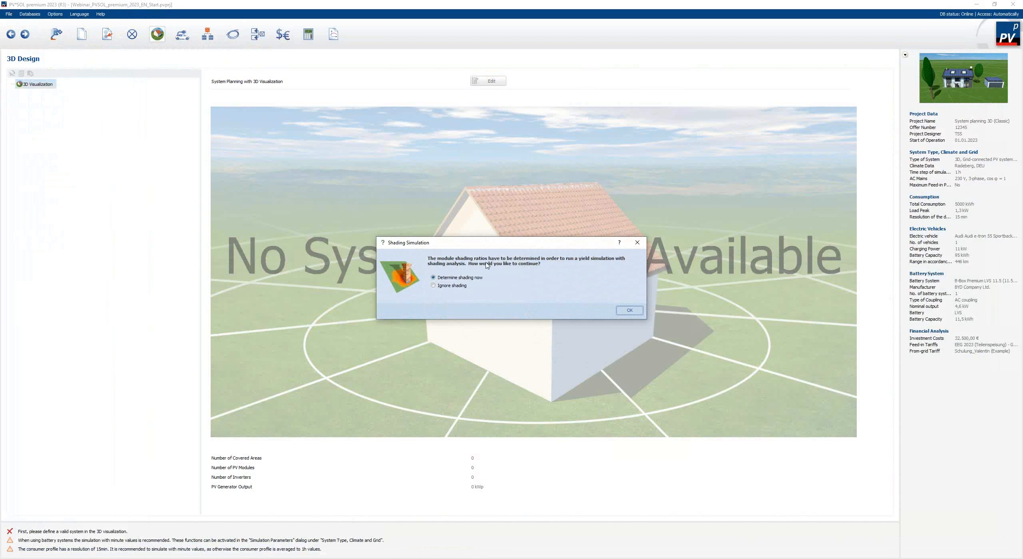
click(629, 311)
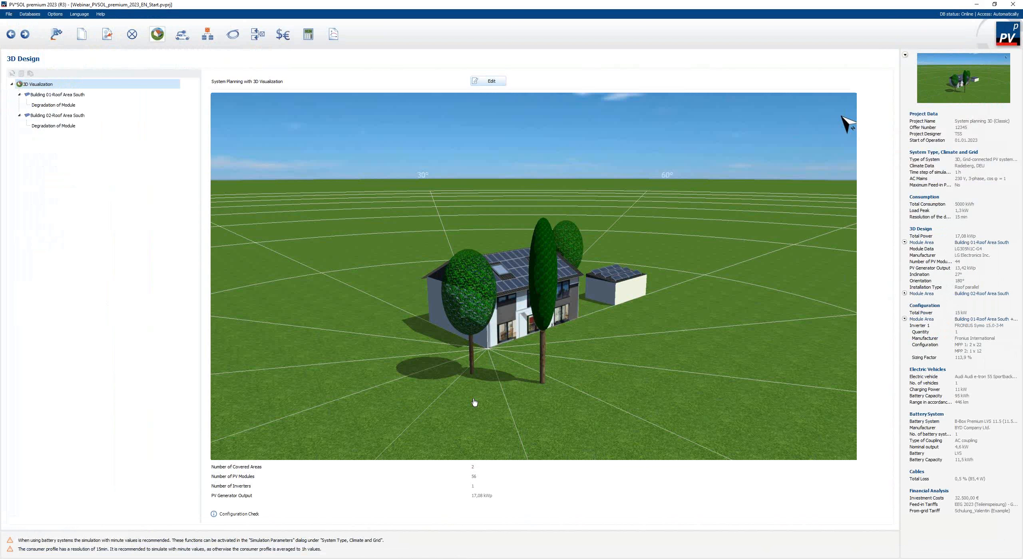
Step: Run the simulation and examine its detailed results, including the yield reduction due to shading
click(307, 35)
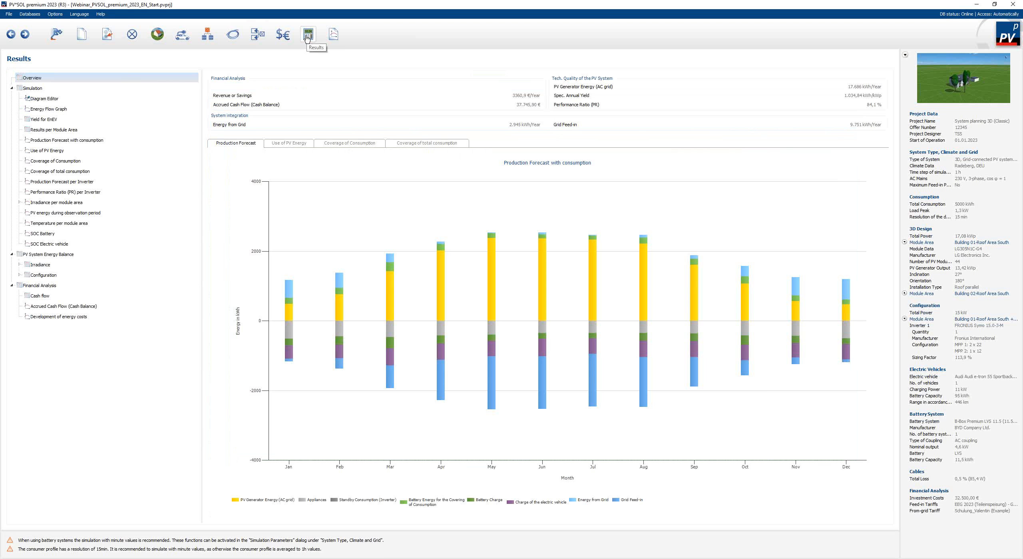
click(45, 89)
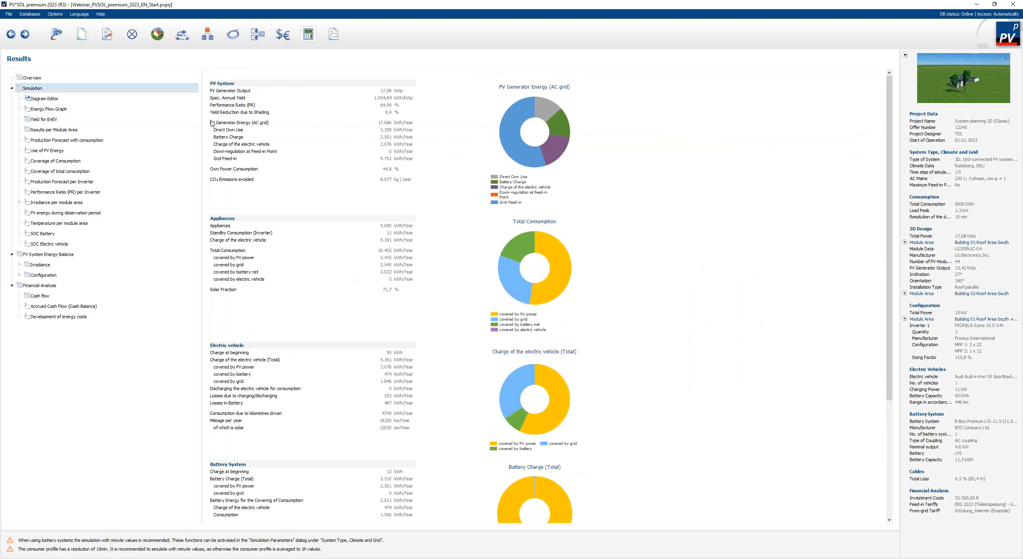
click(362, 115)
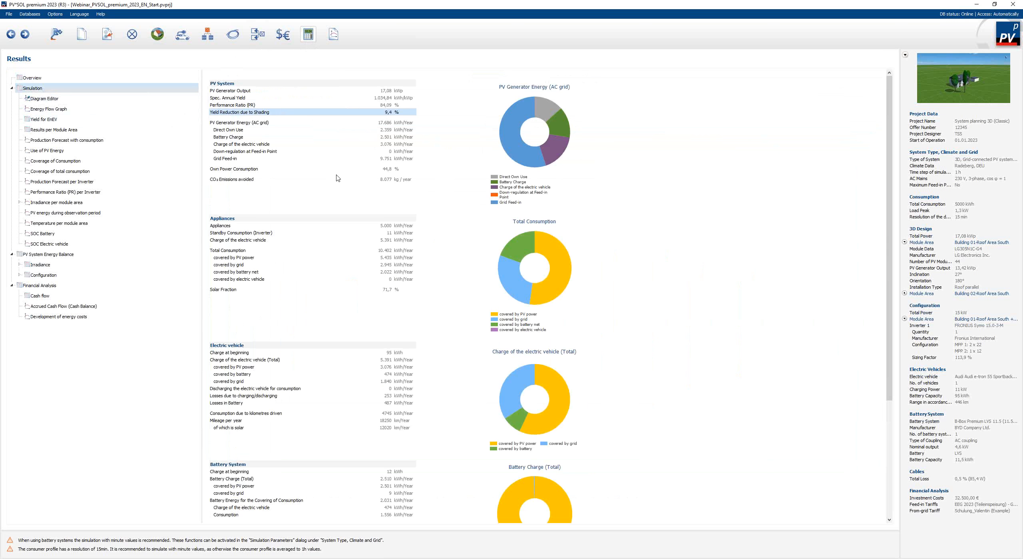
Step: Open the recent project Webinar_PVSOL_premium_2023_Kartenimport_EN_Start.pvprj without saving changes to the current project
click(59, 35)
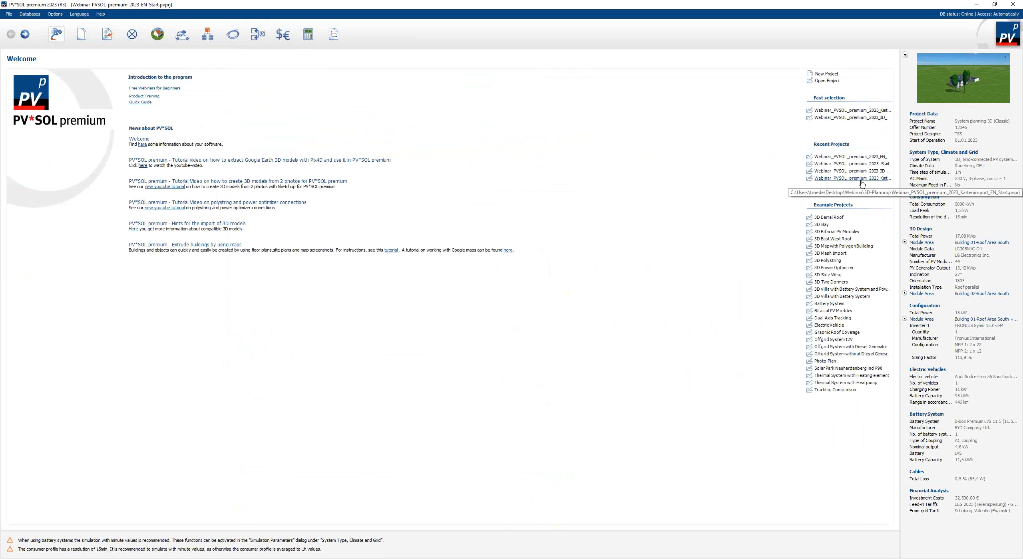
click(862, 182)
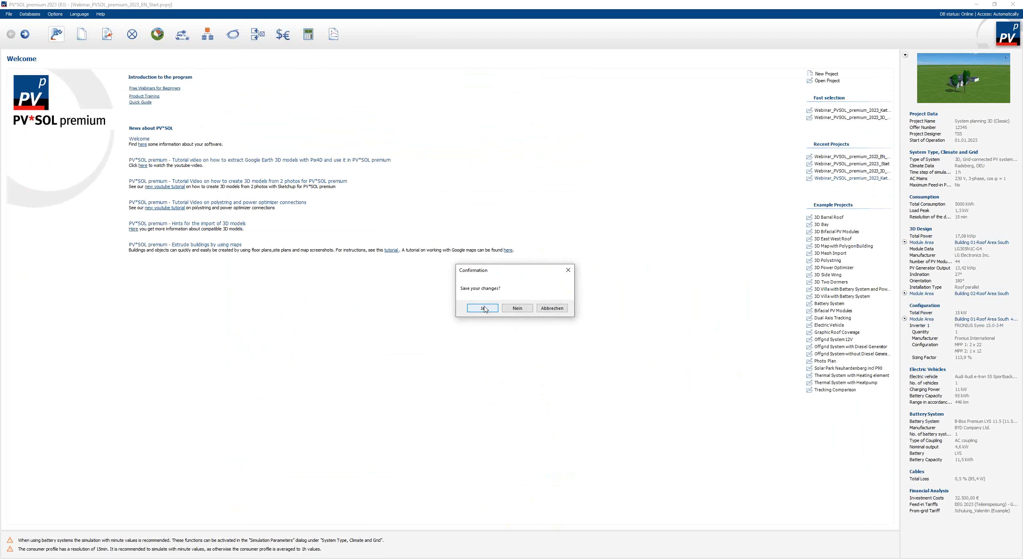
click(516, 309)
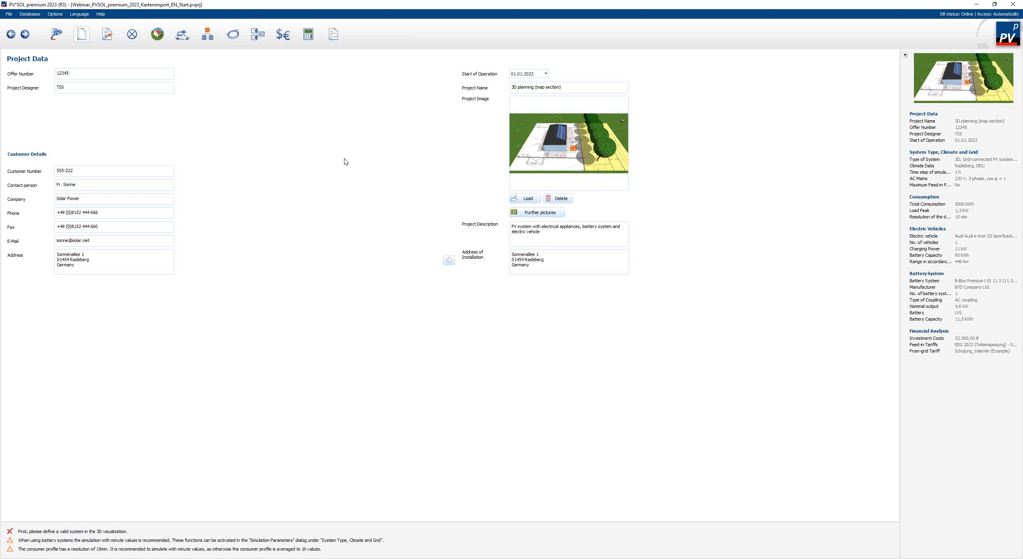
Step: Review the project's 3D design, its system type and climate data, and the installation address in the project data
click(156, 35)
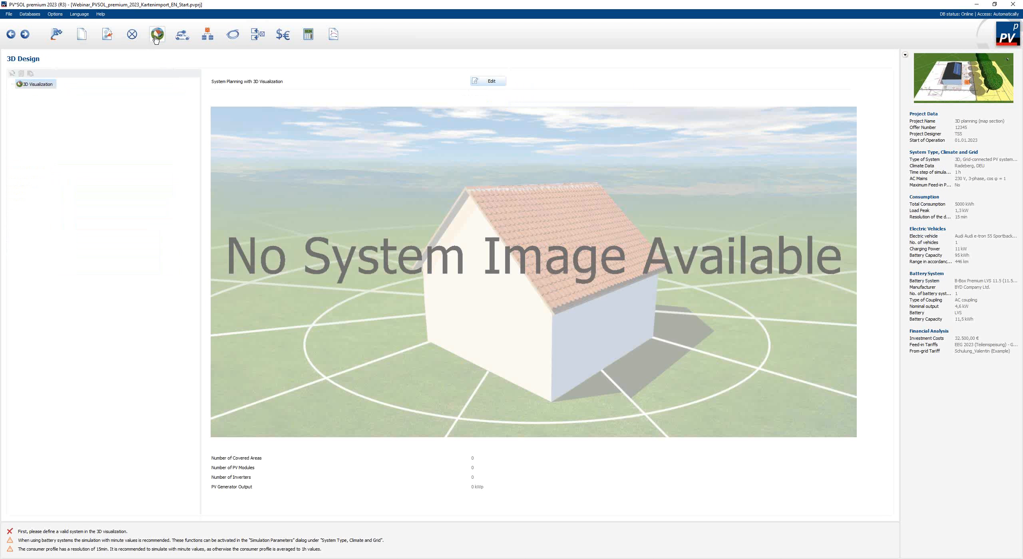
click(107, 35)
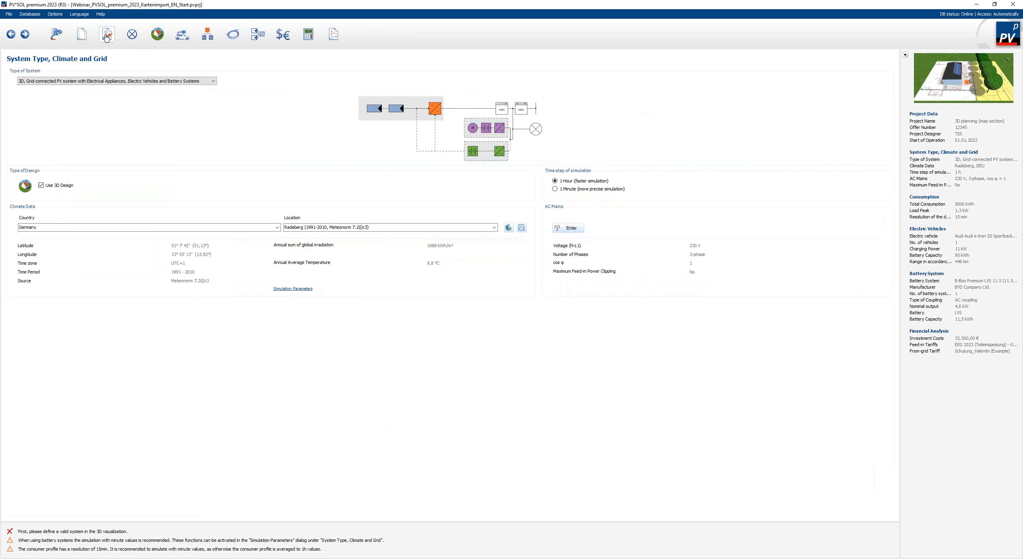
click(81, 35)
click(551, 270)
drag(550, 270, 511, 254)
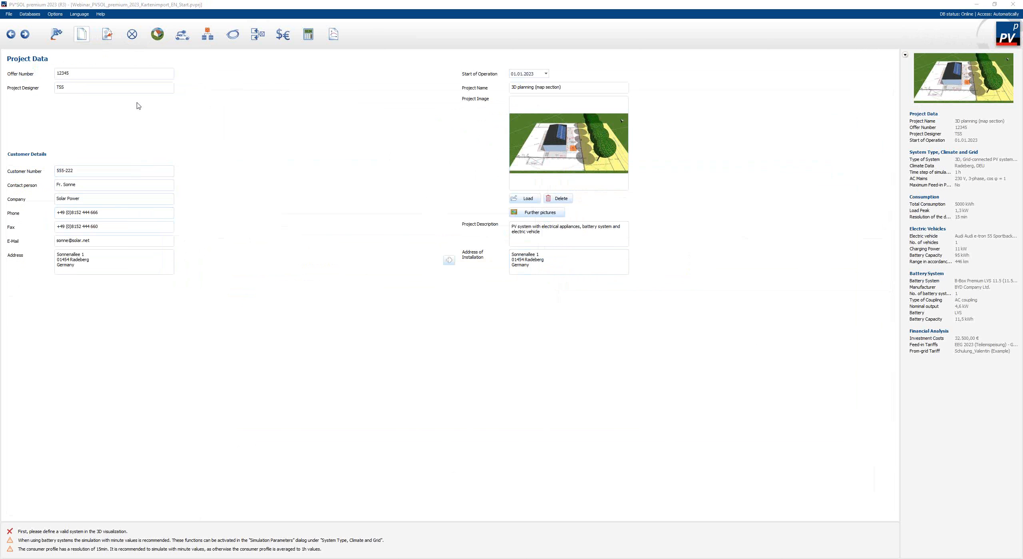
Step: Start a new 3D system with Map Section as the coverable object and open the selection of a new map area
click(157, 34)
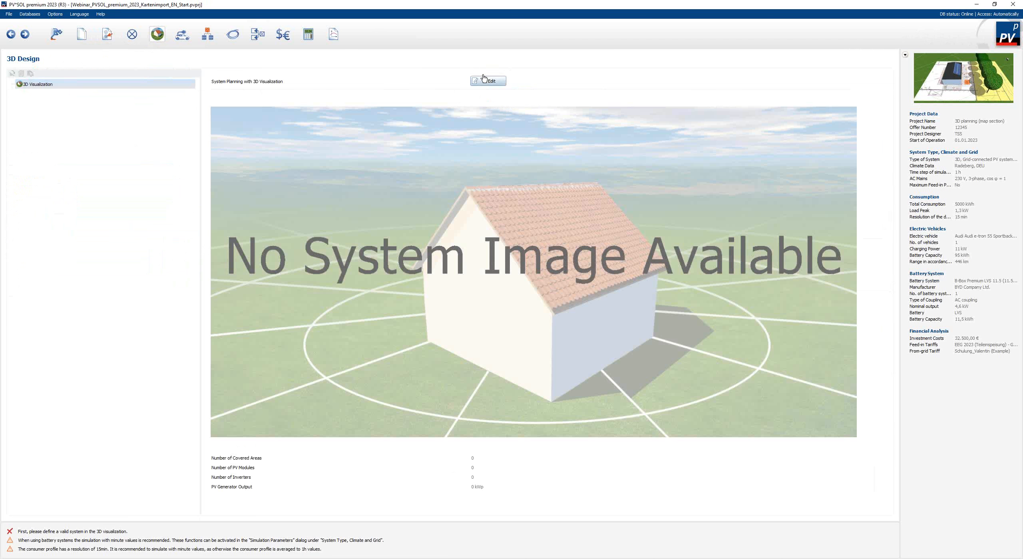
click(494, 81)
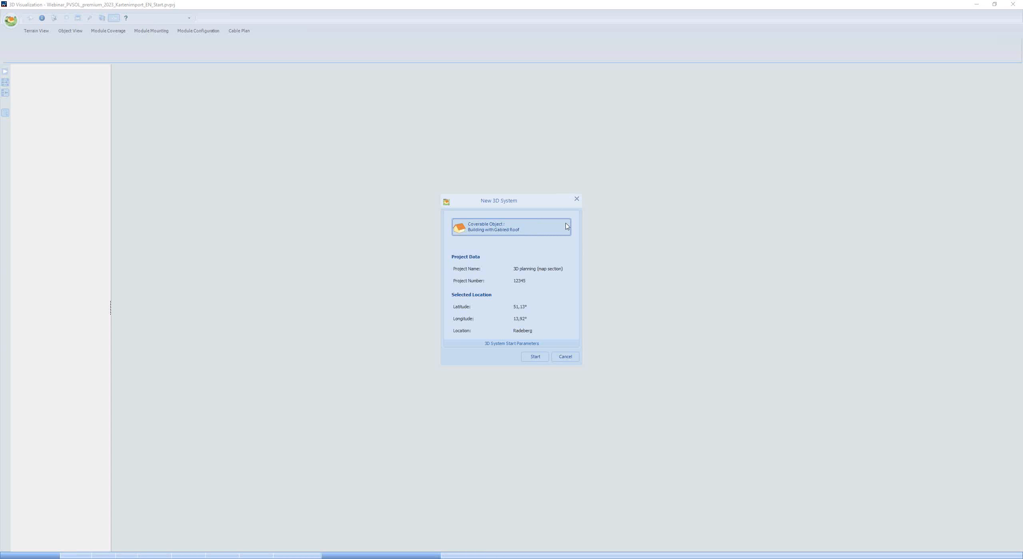
click(567, 226)
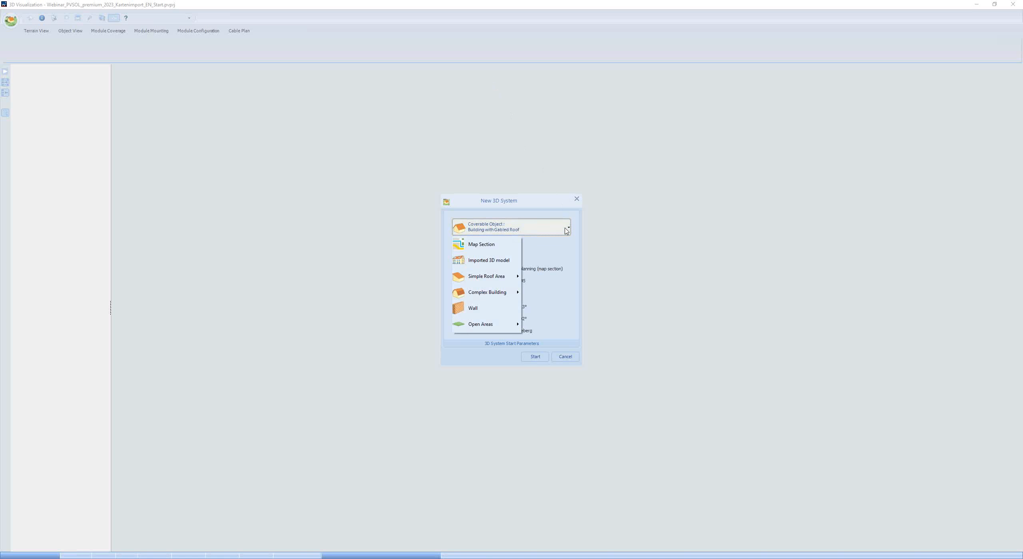
click(504, 246)
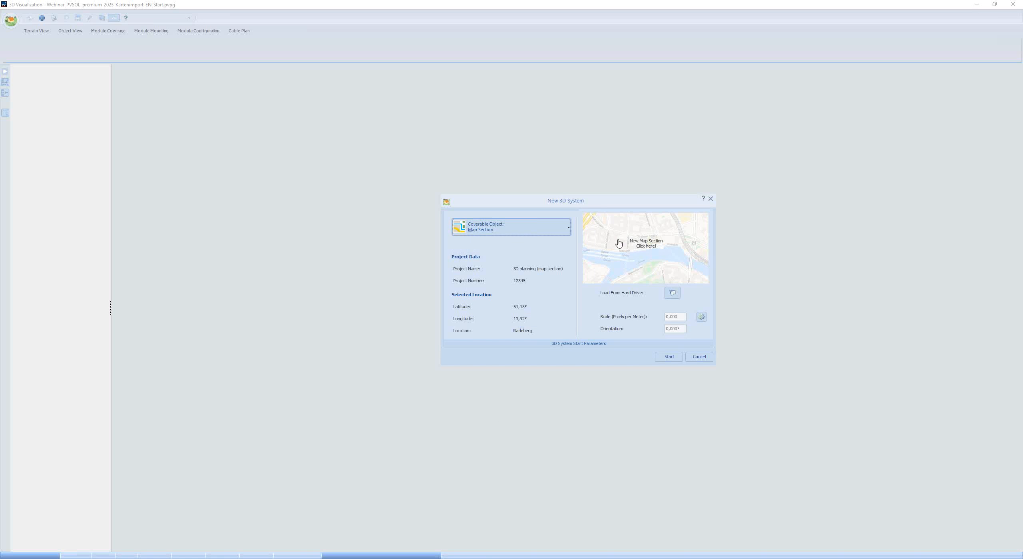
click(650, 246)
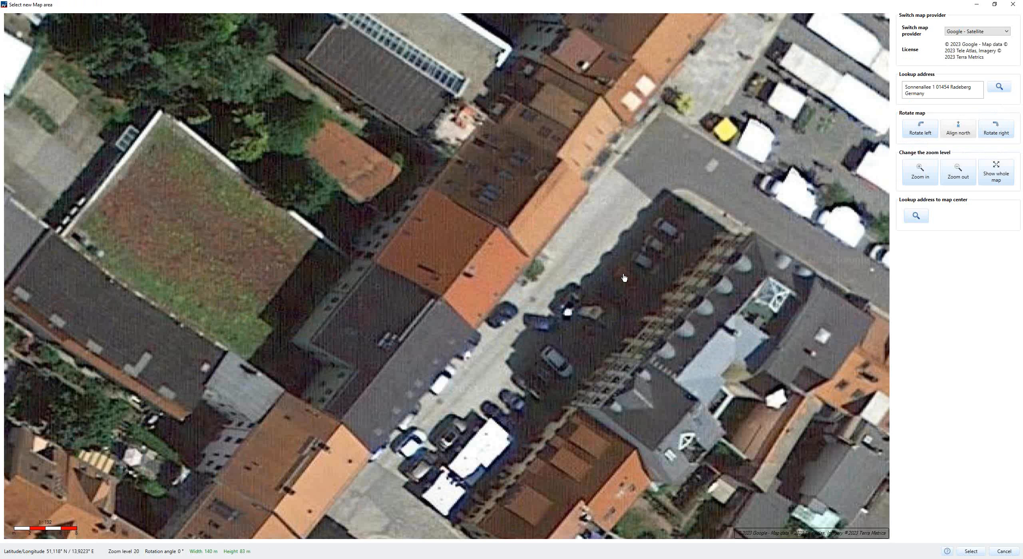
Step: Look through the available map providers, choose Google - Satellite, and examine the lookup address
scroll(624, 278, down, 1)
scroll(627, 265, down, 1)
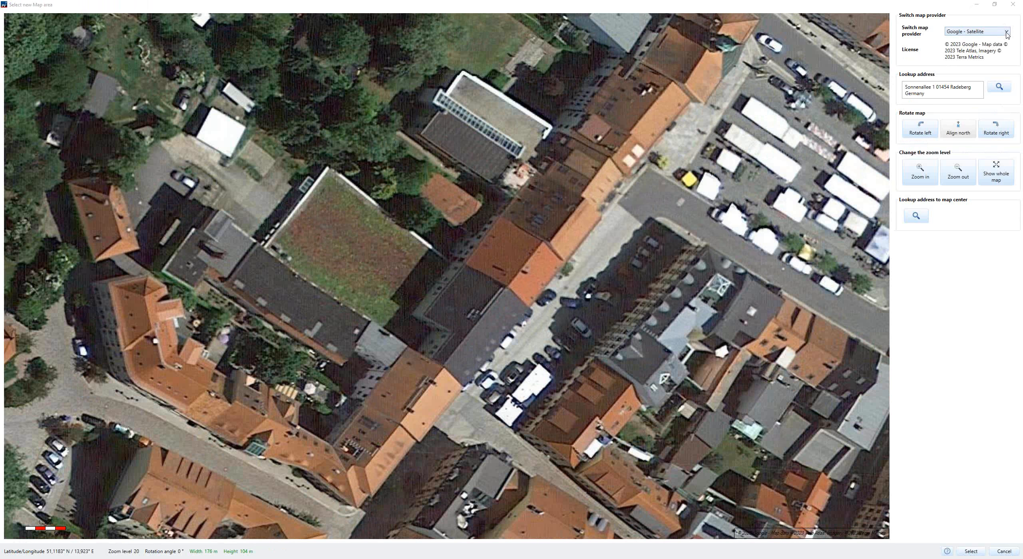
click(1005, 32)
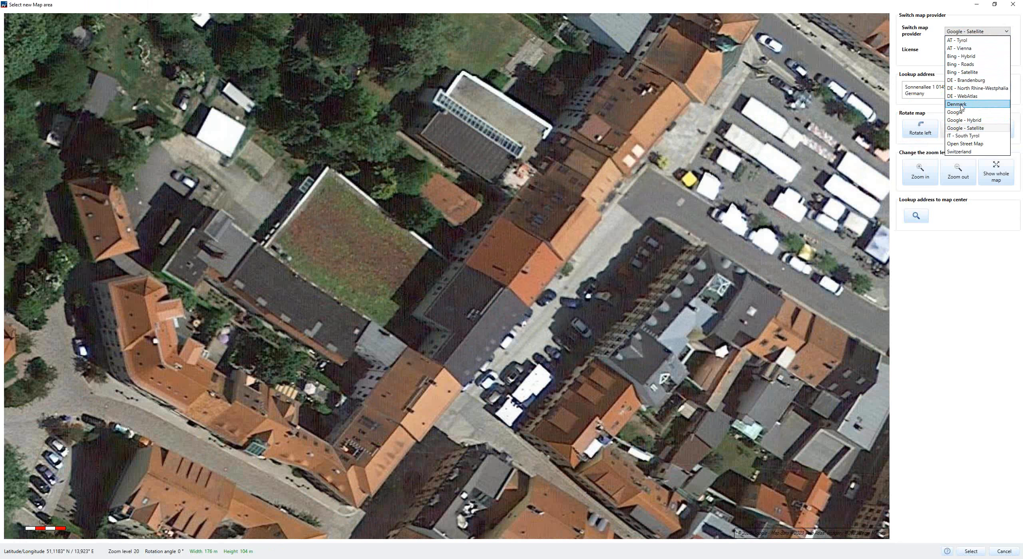
click(970, 128)
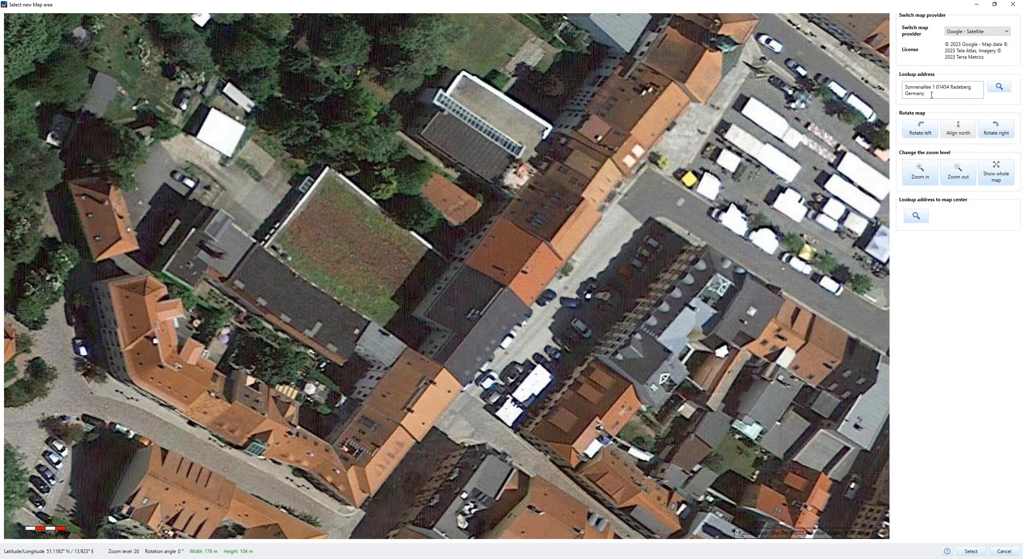
drag(931, 95, 894, 86)
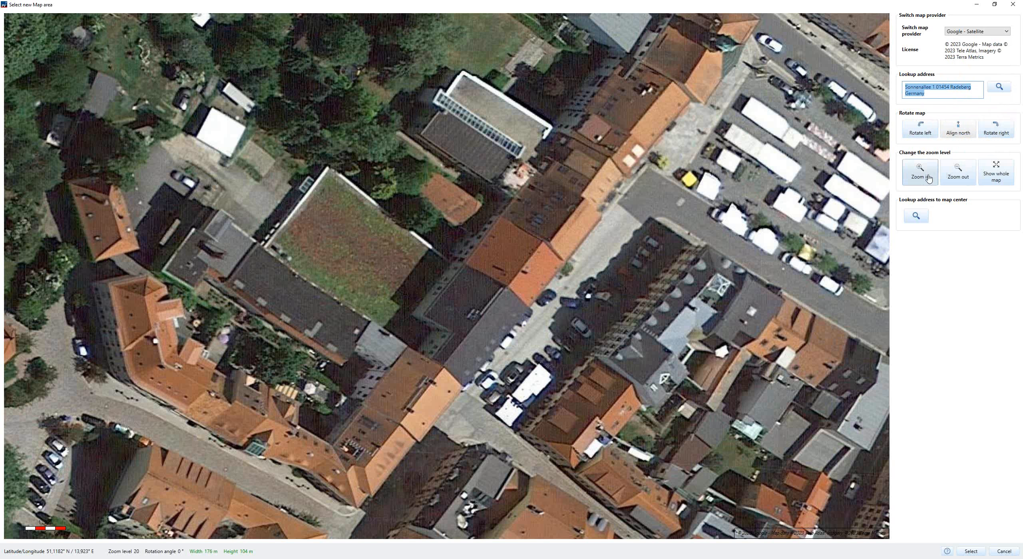
Step: Centre the satellite map on the blue-roofed building complex and adopt this area as the map section
scroll(583, 282, up, 1)
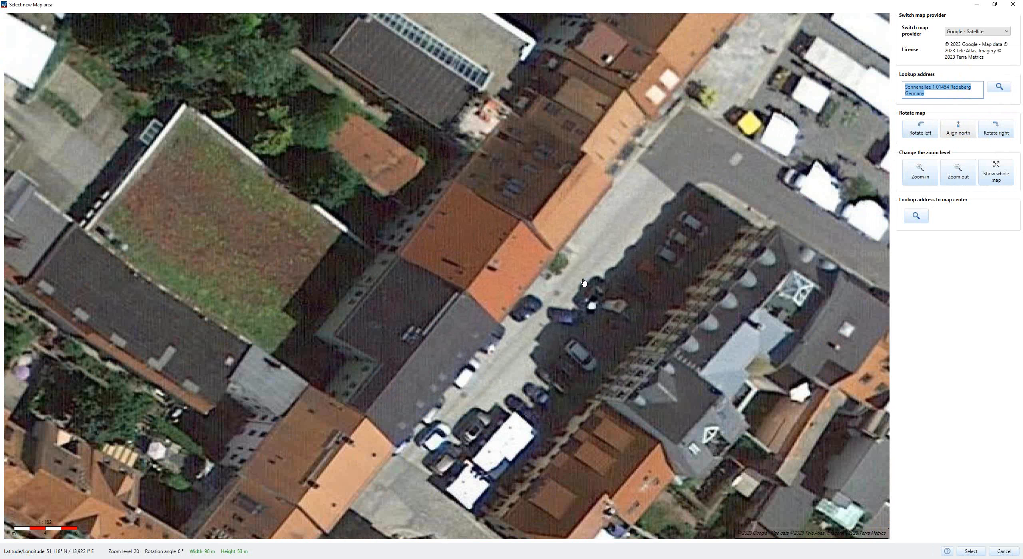
scroll(583, 282, down, 1)
scroll(595, 279, down, 2)
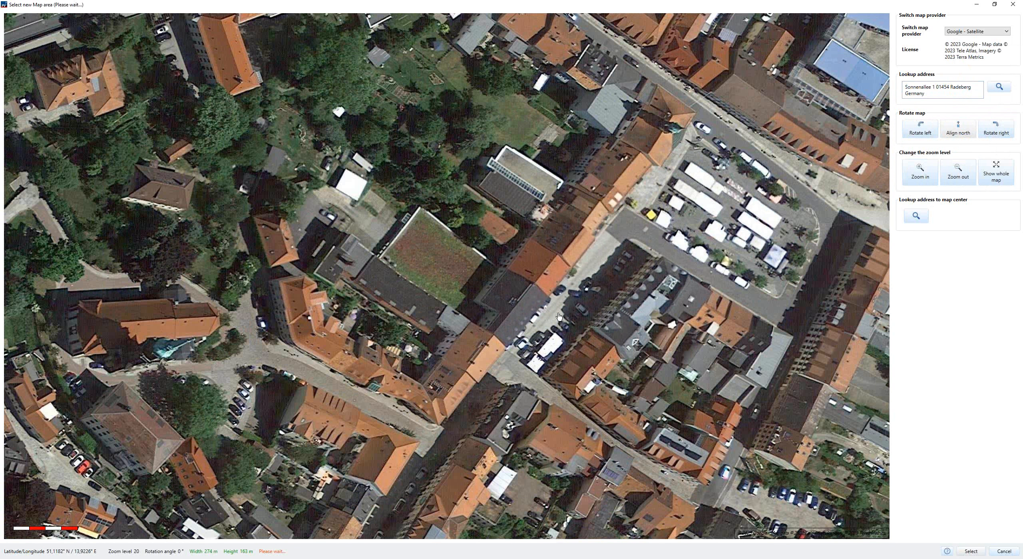
drag(817, 96, 548, 290)
scroll(589, 273, up, 1)
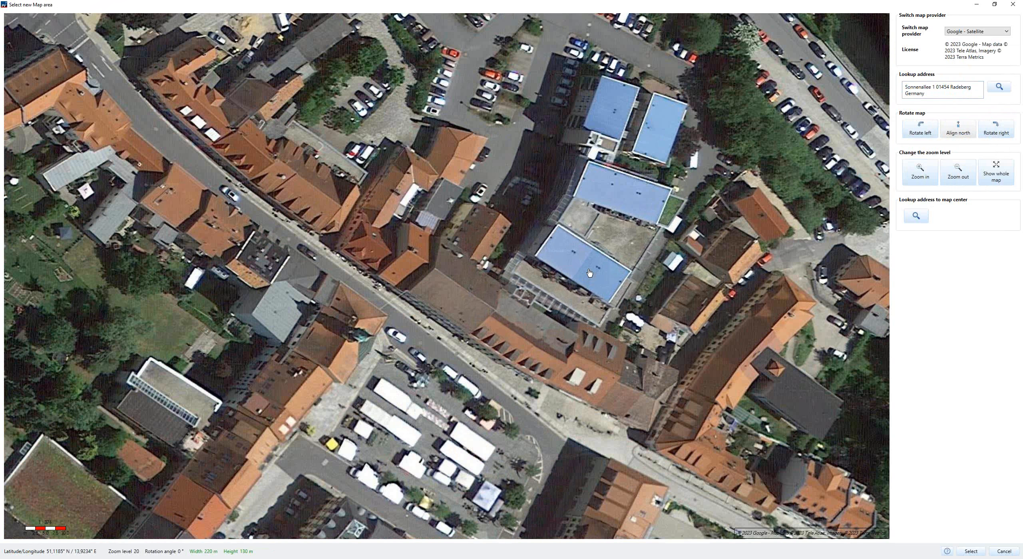
scroll(589, 273, up, 1)
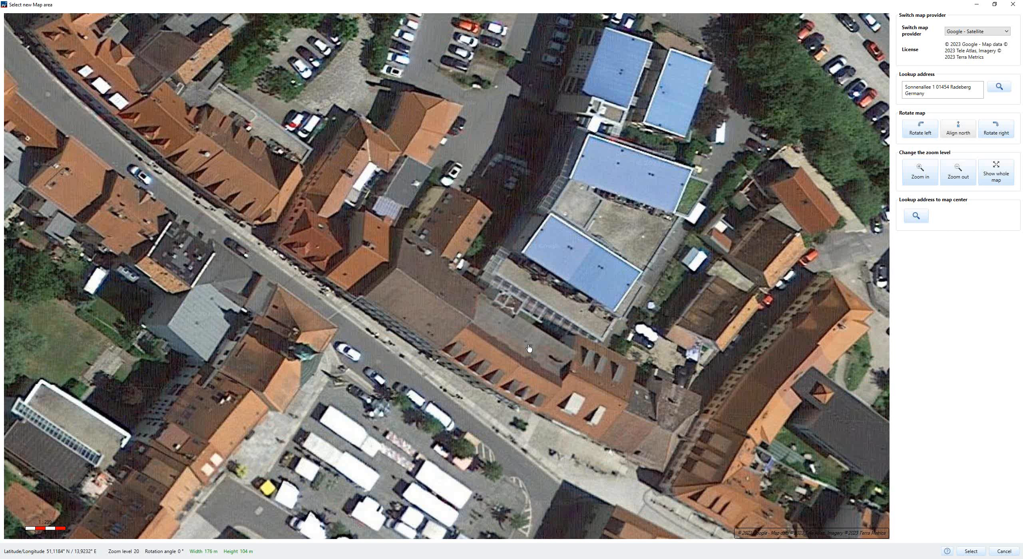
click(971, 550)
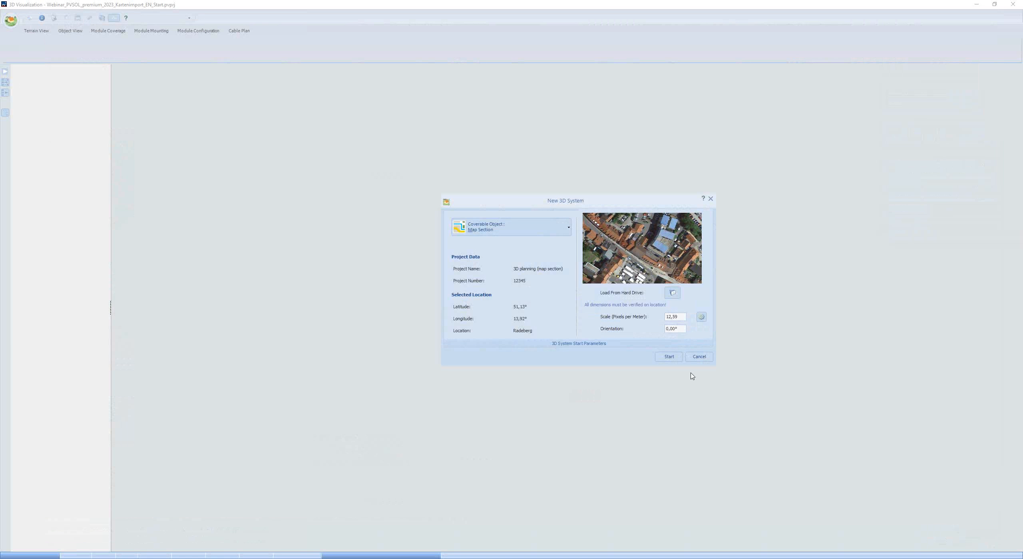
Step: Load Ground_plan.JPG from the desktop folder Webinar, subfolder 3D-Planung, as the map section image
click(679, 317)
click(674, 329)
click(673, 294)
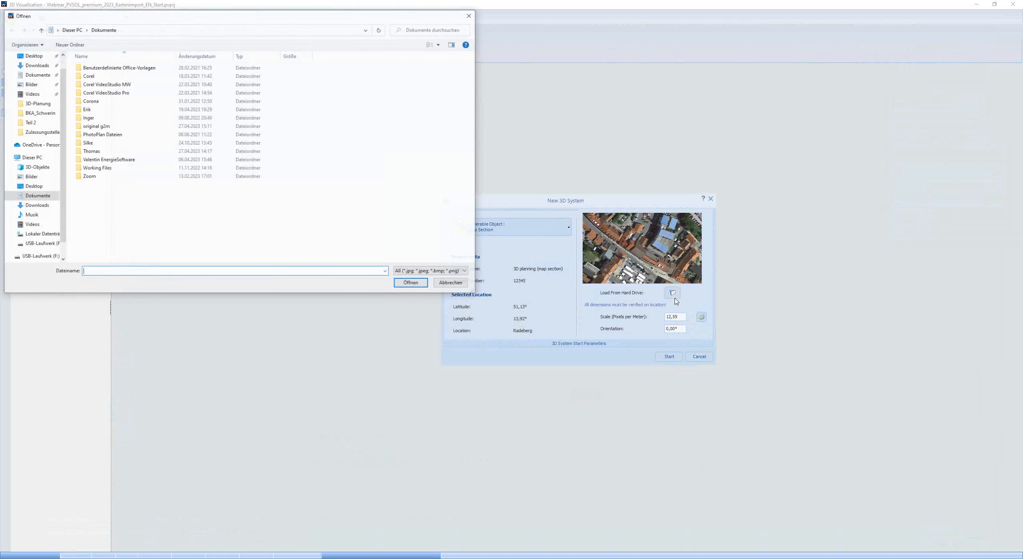
click(33, 56)
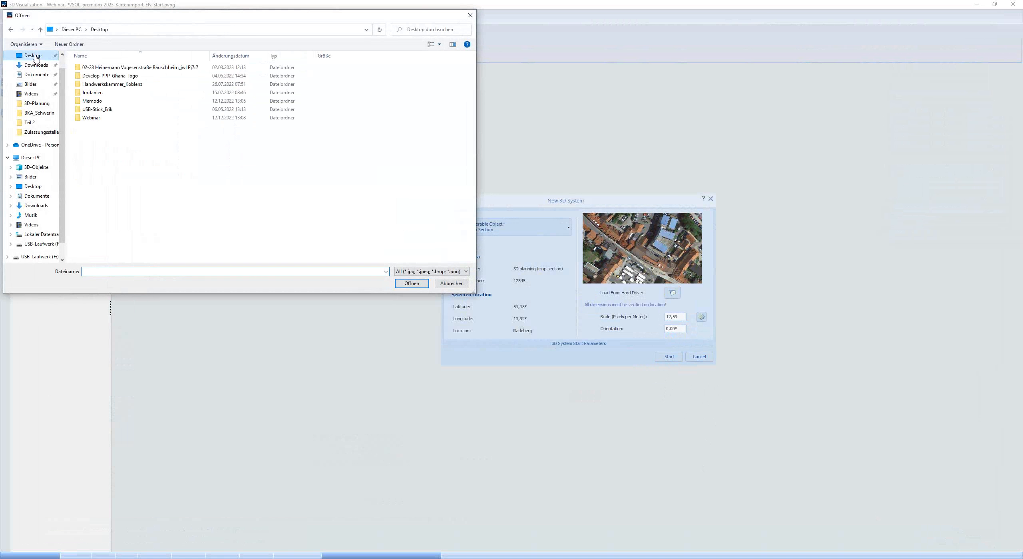
double_click(91, 119)
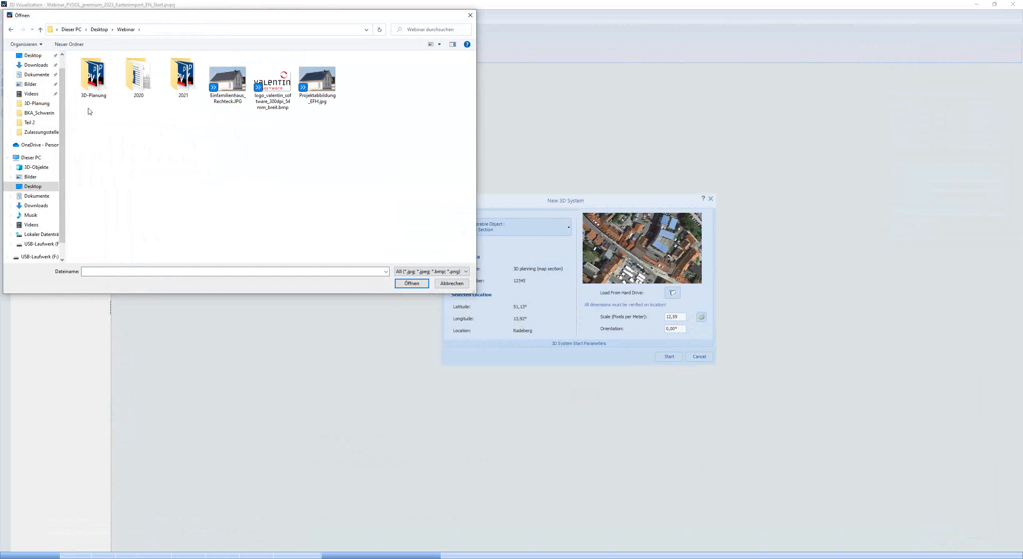
double_click(96, 88)
click(140, 82)
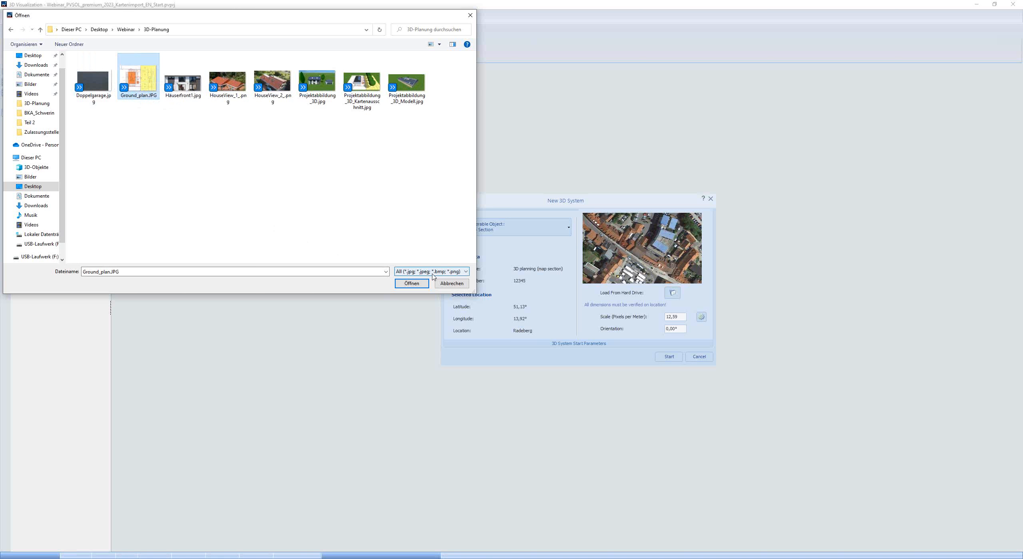
click(412, 284)
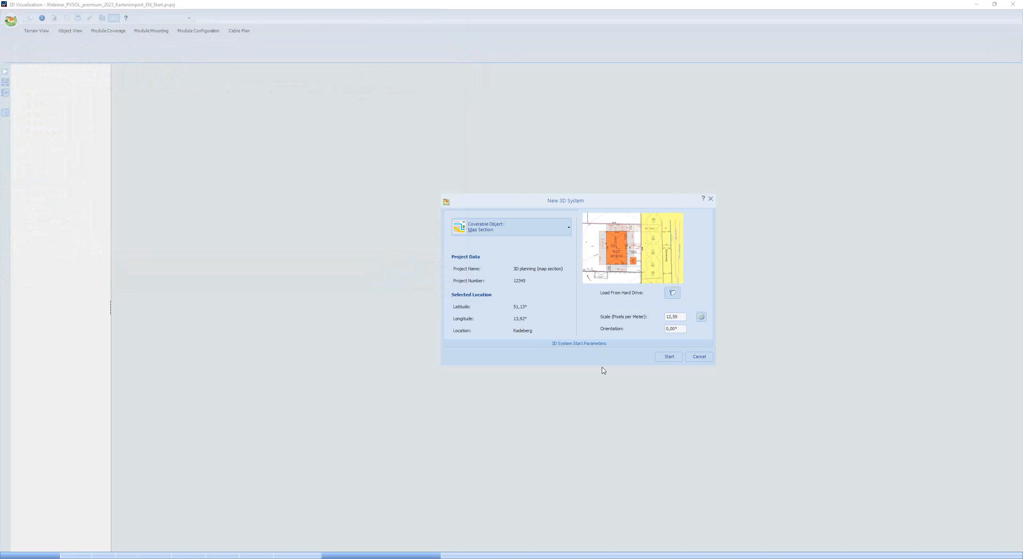
Step: Determine the plan's scale by laying the measuring line along the house's long wall with a length of 13,82 m, and start the 3D system
click(701, 319)
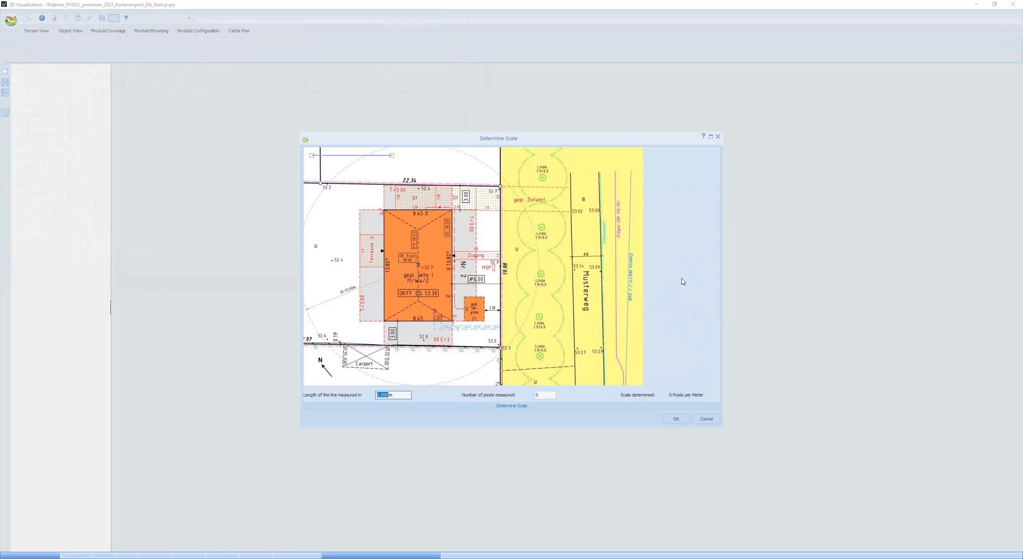
click(710, 137)
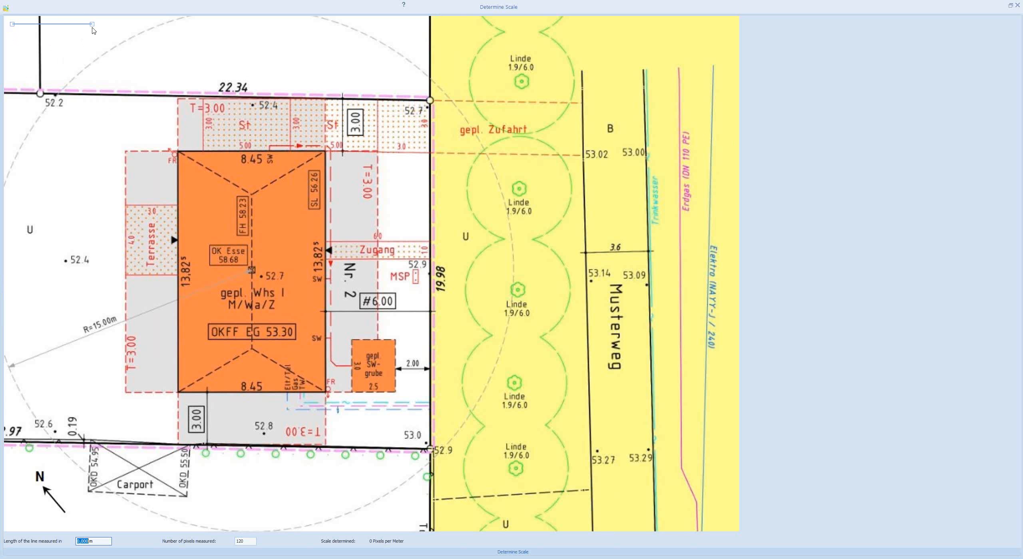
drag(92, 24, 179, 150)
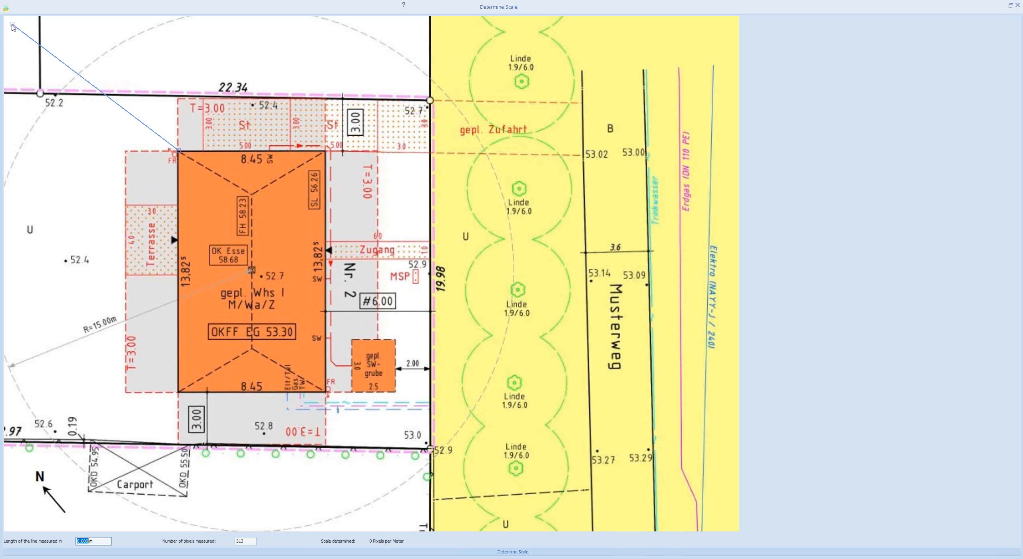
drag(12, 26, 179, 393)
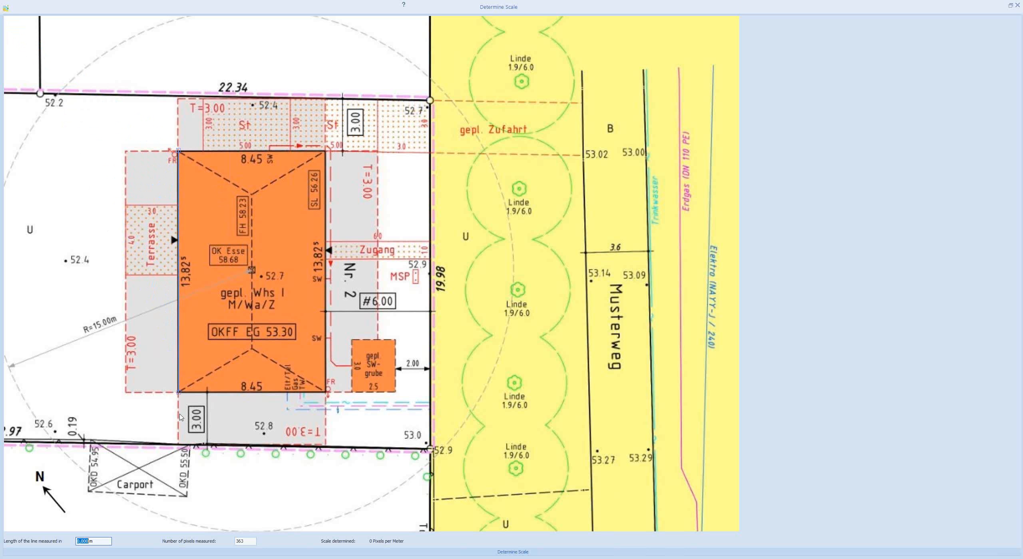
drag(178, 392, 178, 393)
text(13,82m)
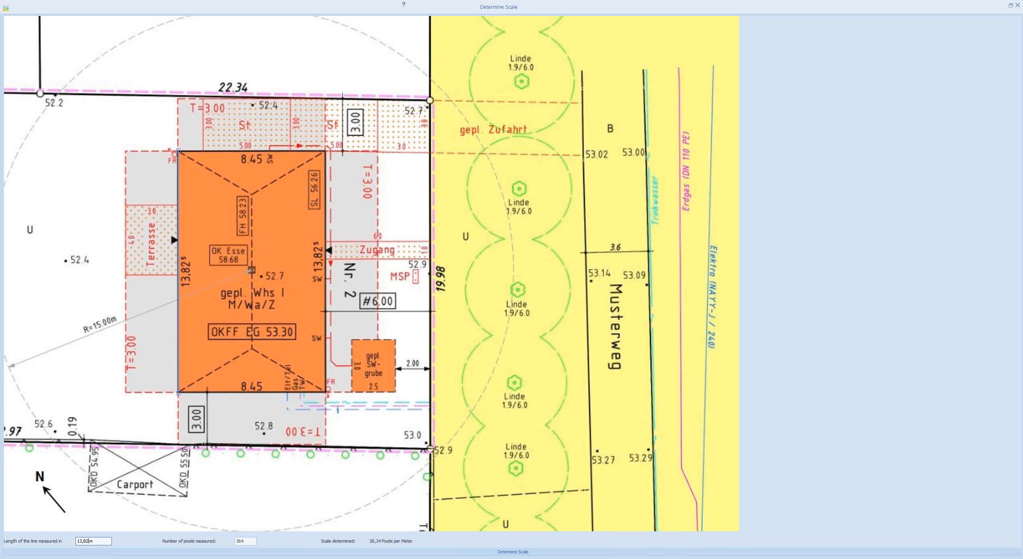
click(976, 558)
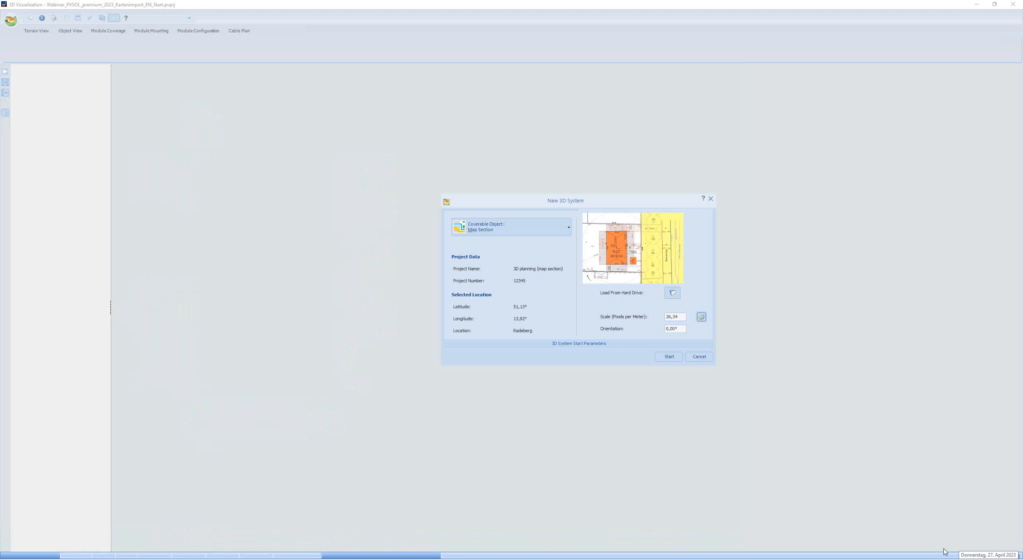
click(681, 317)
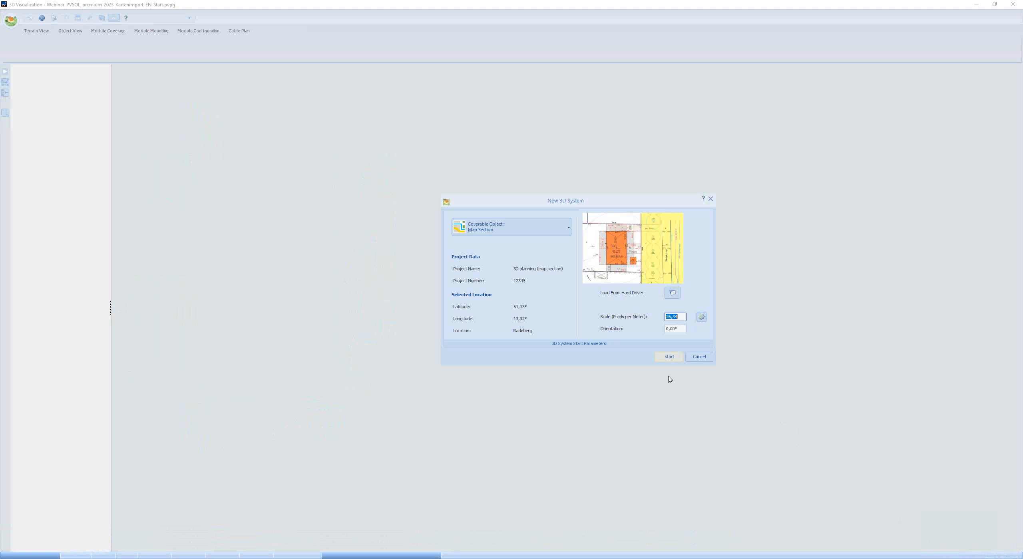
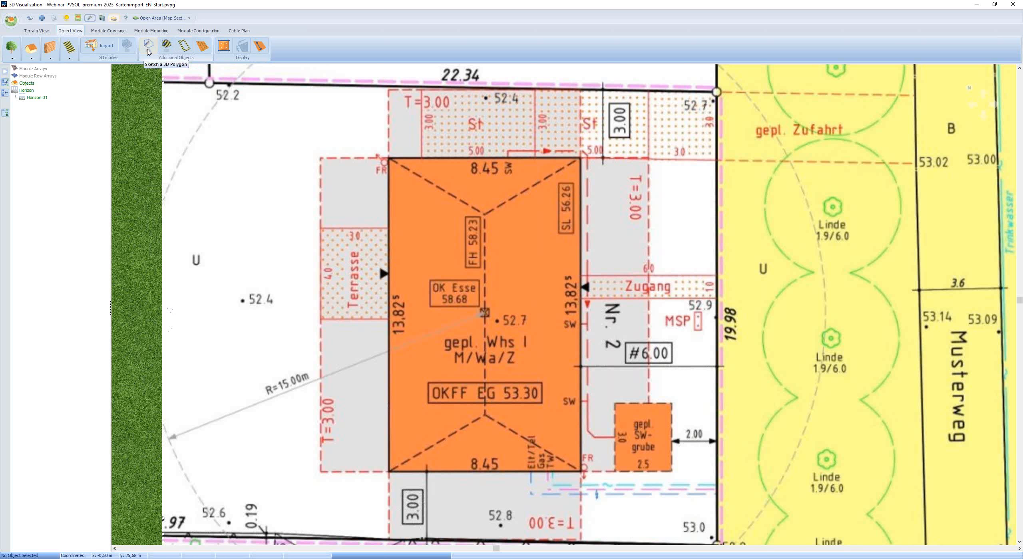
Step: Sketch a 3D polygon over the house outline, about 13.66 by 8.37 m, and its roof ridge line about 8.77 m long
click(148, 46)
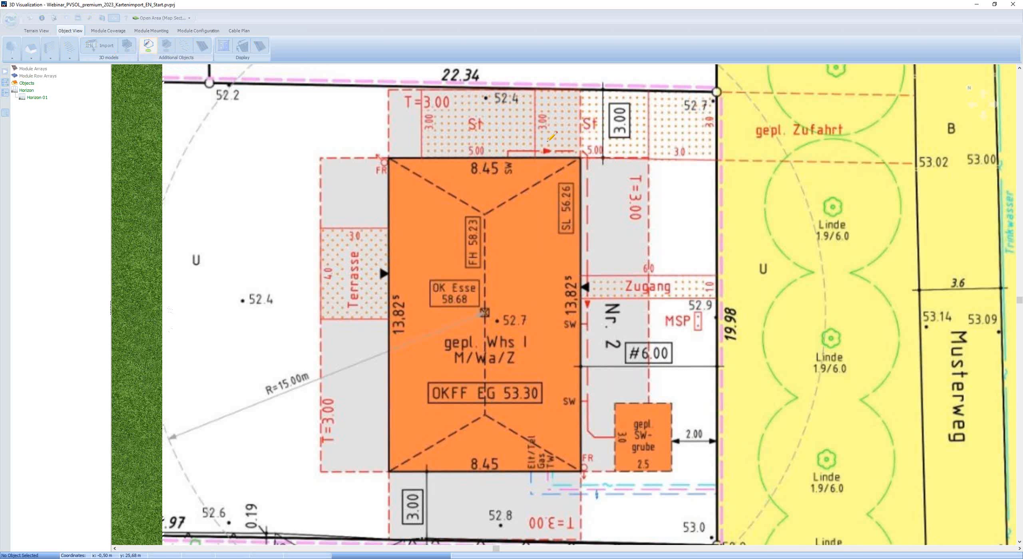
click(580, 157)
click(581, 470)
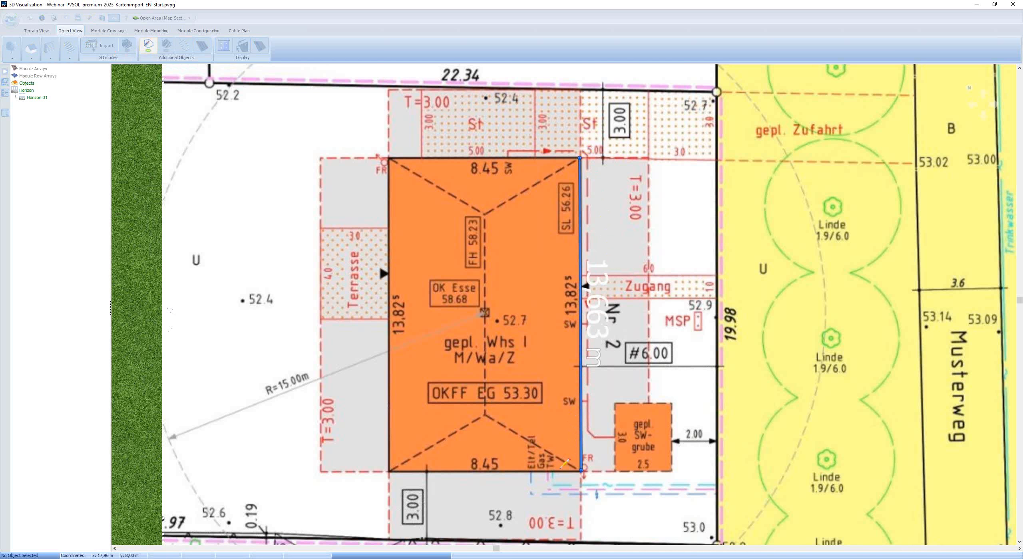
click(390, 470)
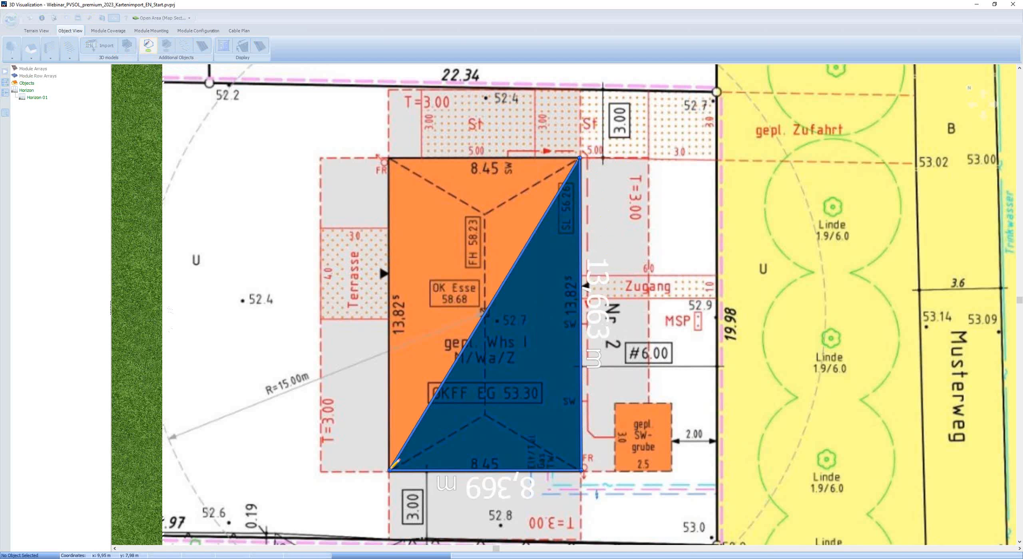
click(390, 158)
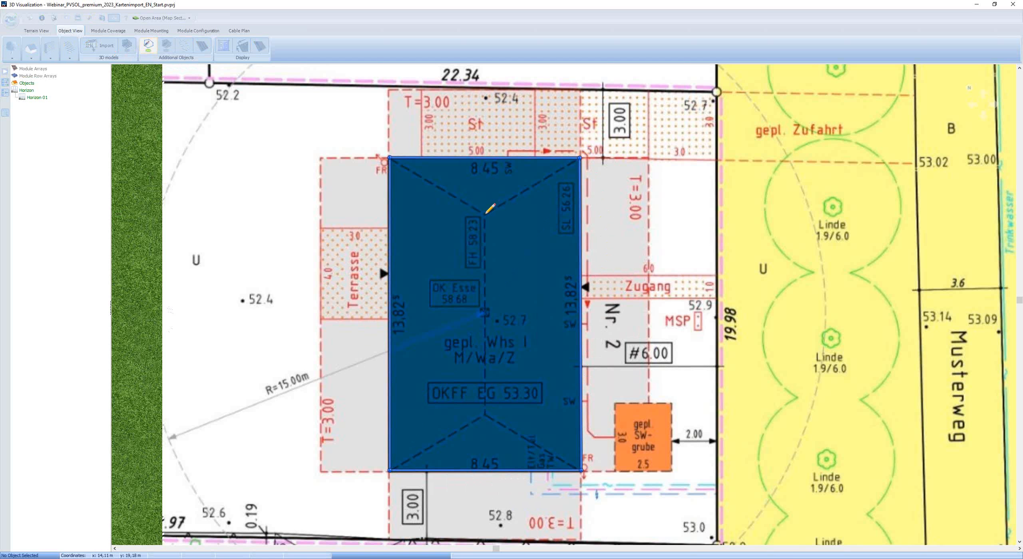
click(484, 414)
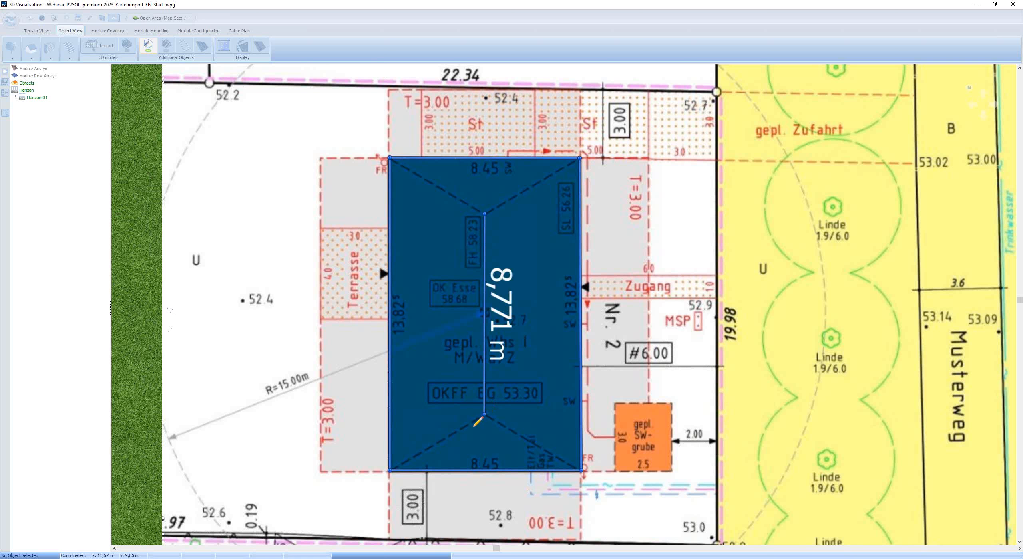
click(475, 425)
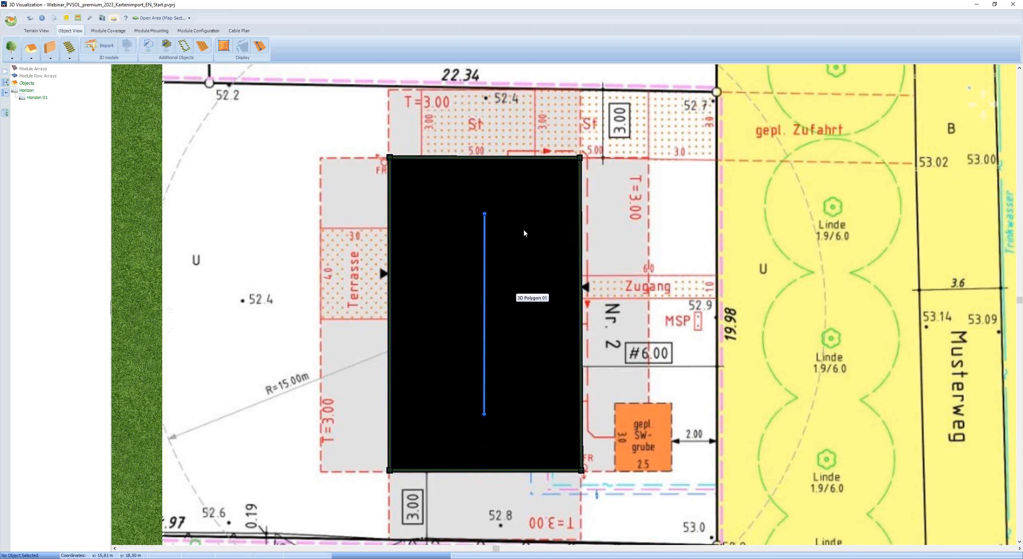
Step: Make the house outline polygon right-angled and extrude it with its ridge as a Building with Hipped Roof
right_click(524, 234)
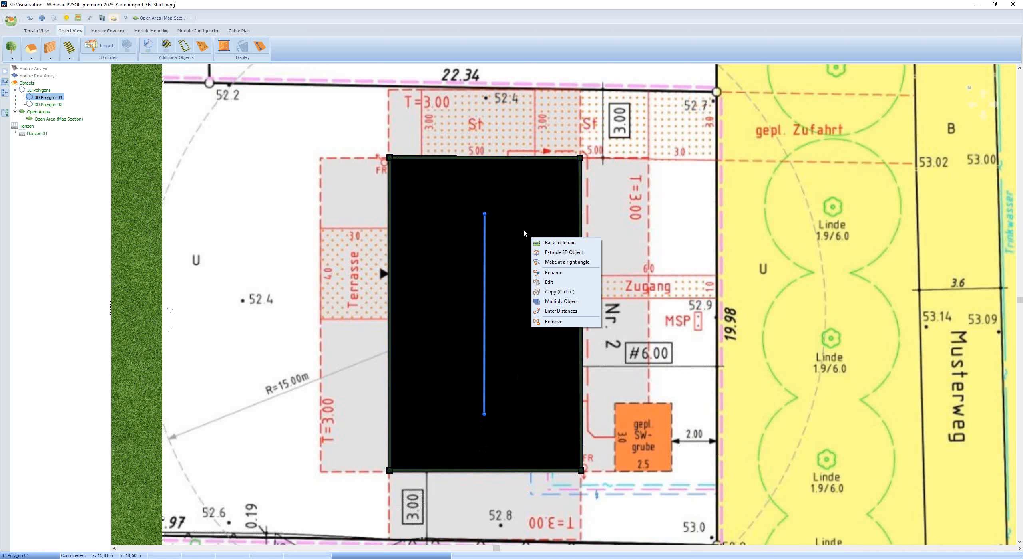
click(560, 263)
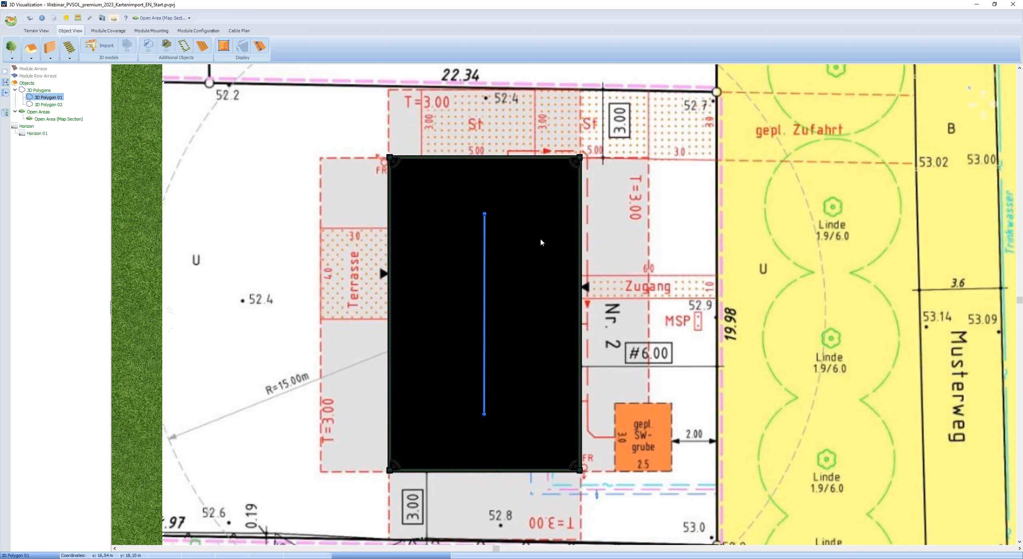
right_click(548, 247)
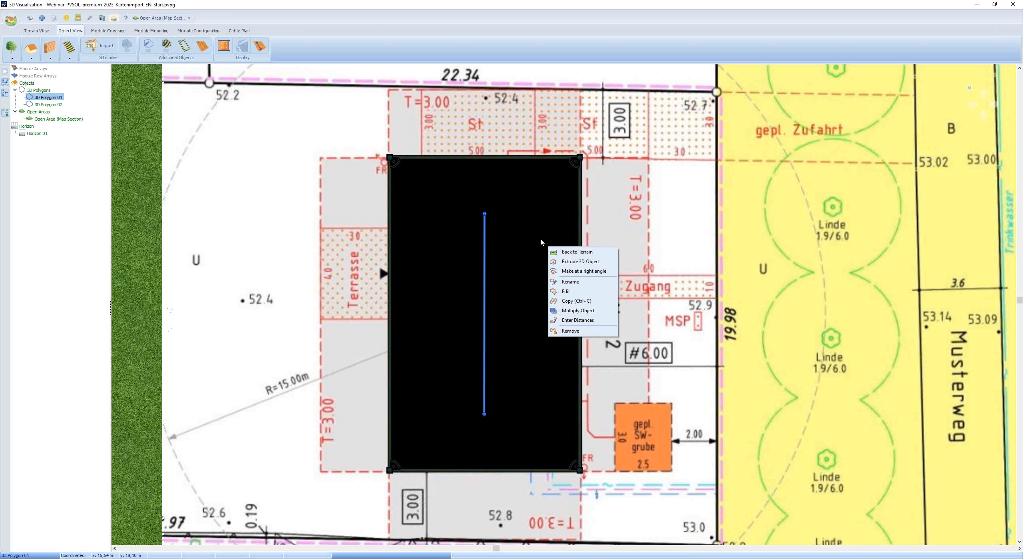
click(577, 265)
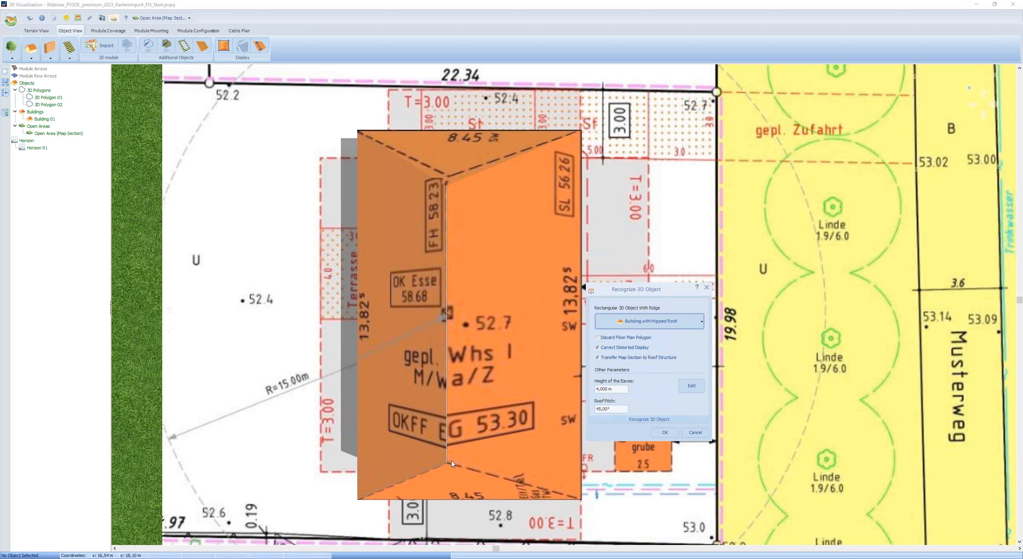
click(701, 323)
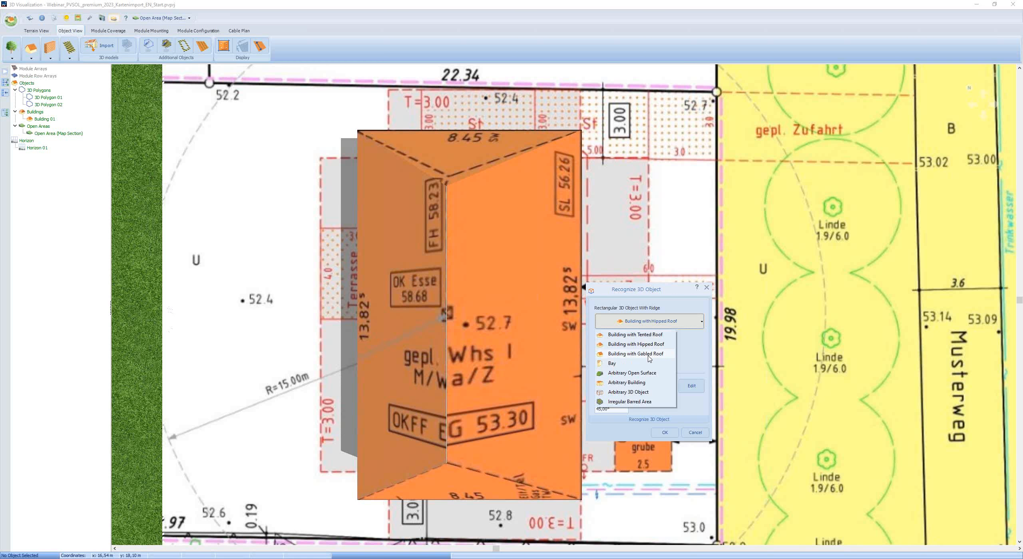
click(651, 326)
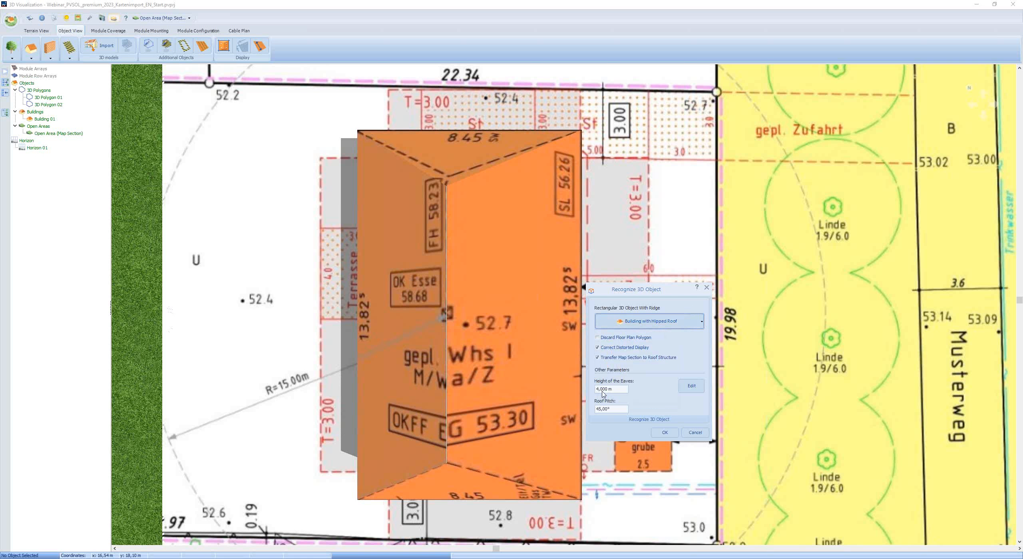
Step: Set the hipped-roof building's eaves height to 3,46 m and its roof pitch to 25°, and create it
drag(609, 390, 597, 391)
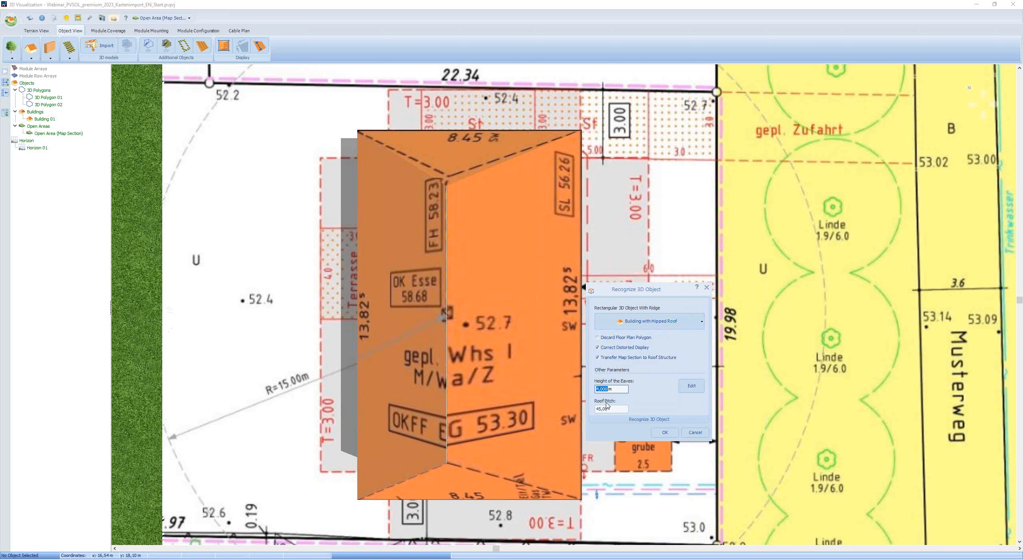
text(3,46)
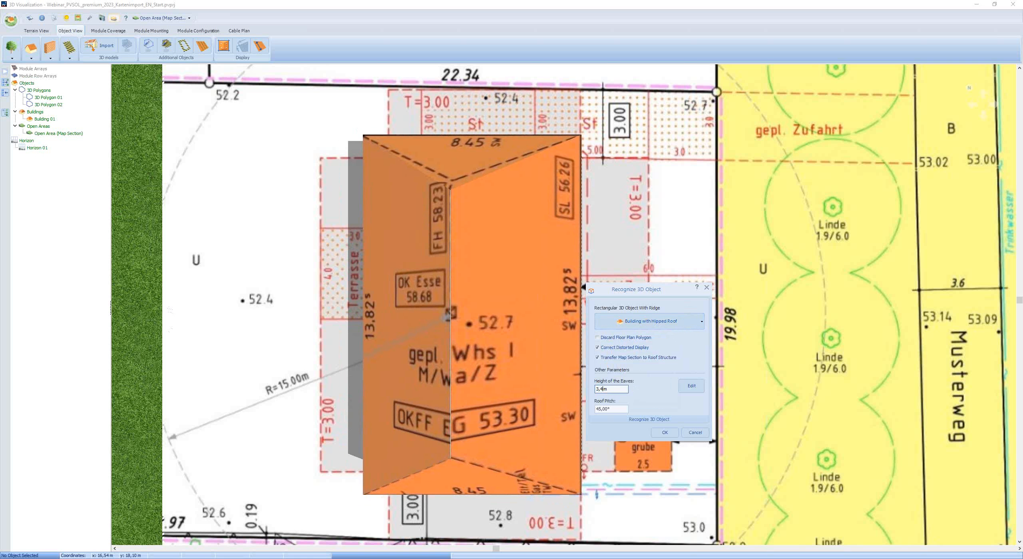
double_click(601, 409)
text(25)
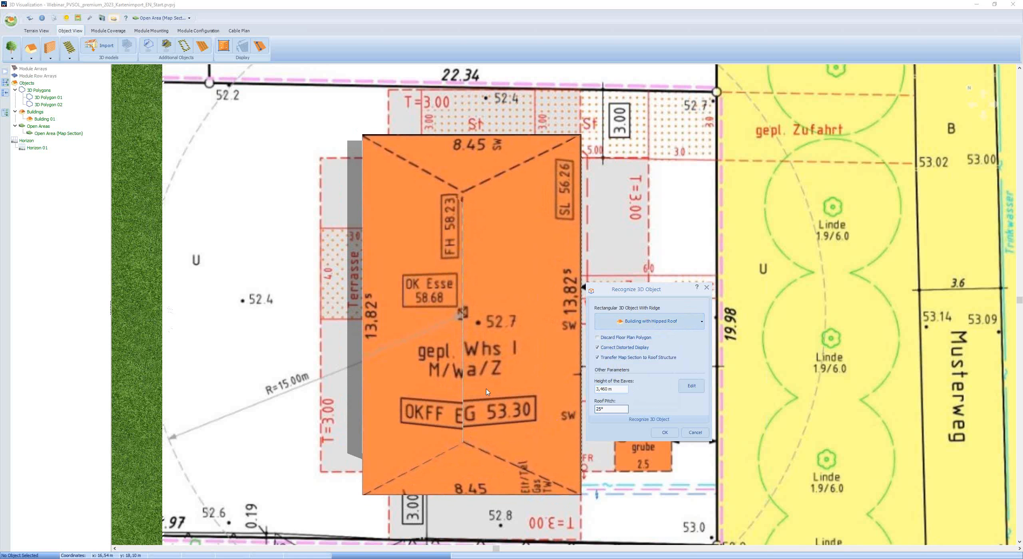
click(664, 432)
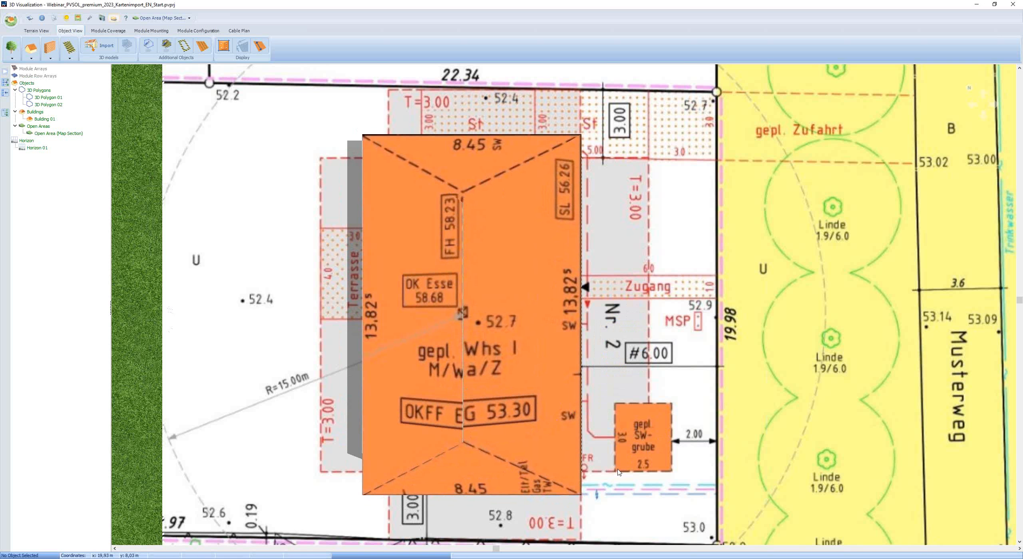
Step: Apply the Roof tile 2 texture to the front and left side surfaces of the hipped-roof building's attic storey
middle_drag(628, 511, 582, 486)
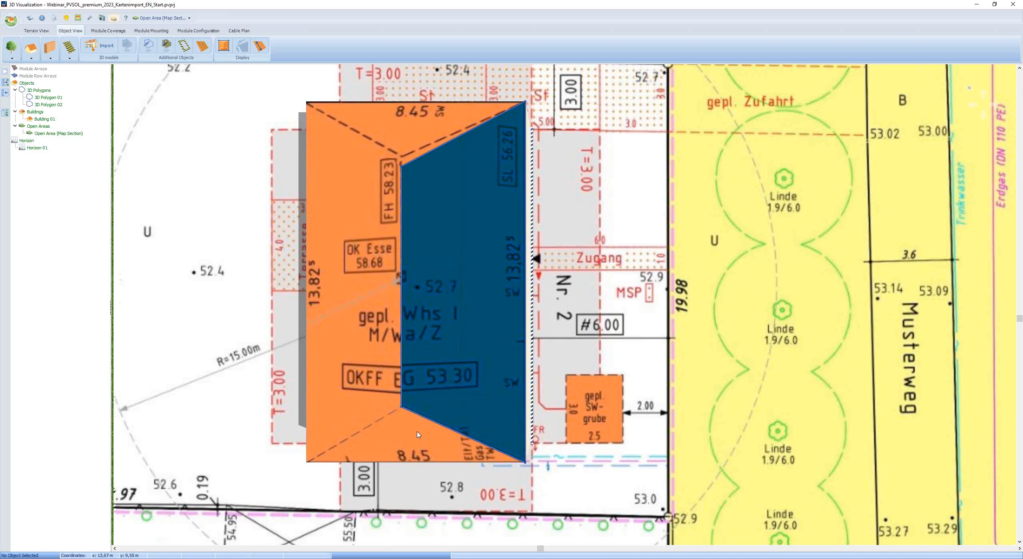
right_click(403, 141)
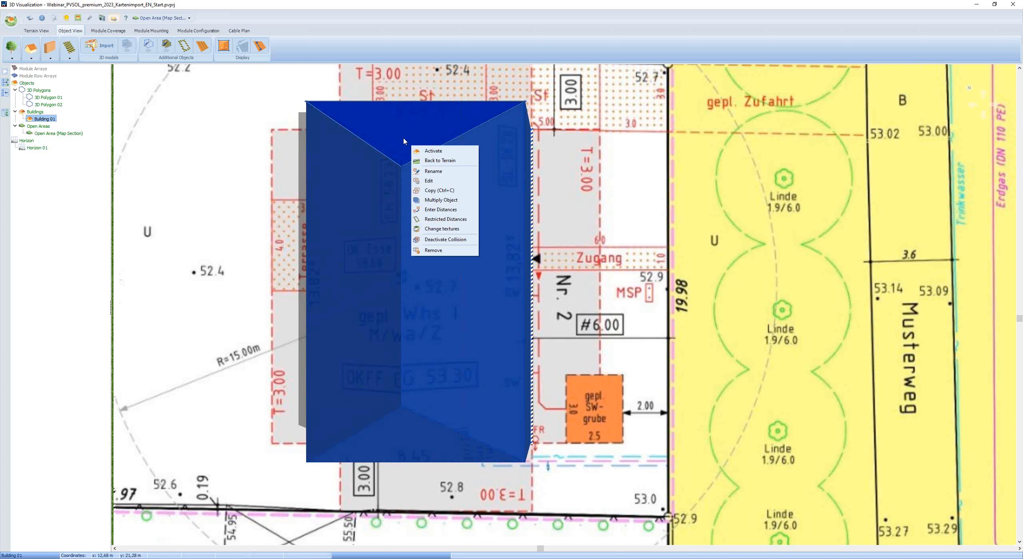
click(441, 229)
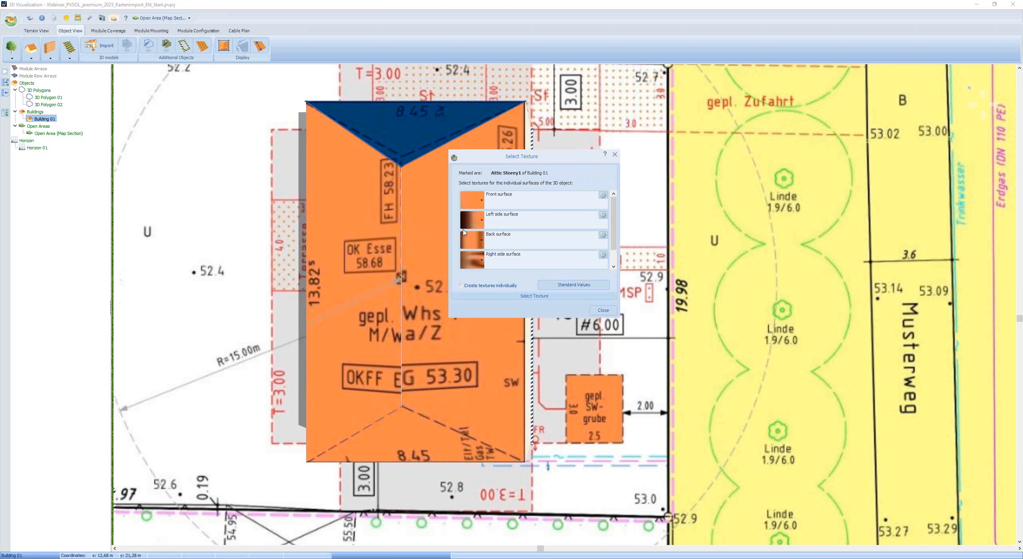
click(475, 205)
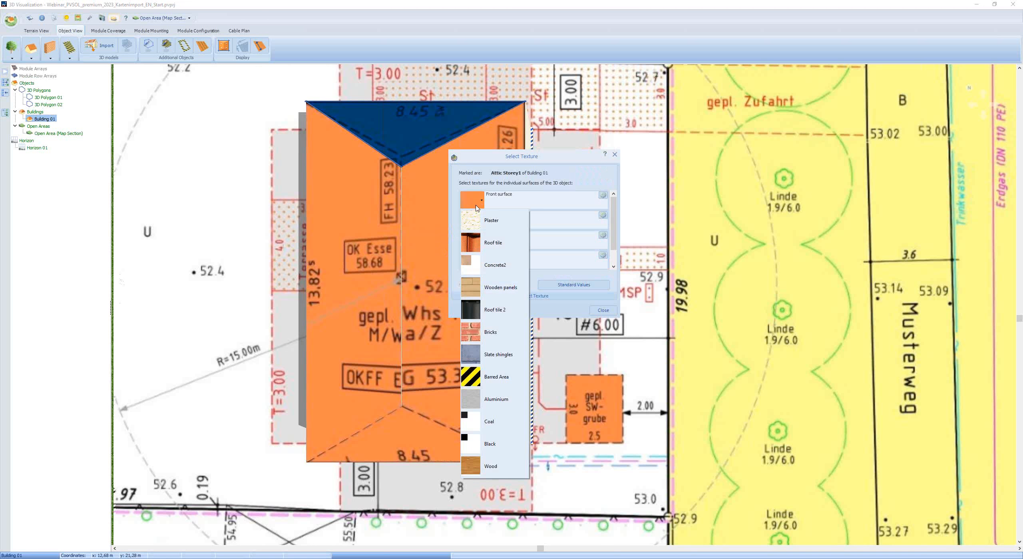
click(470, 313)
click(475, 224)
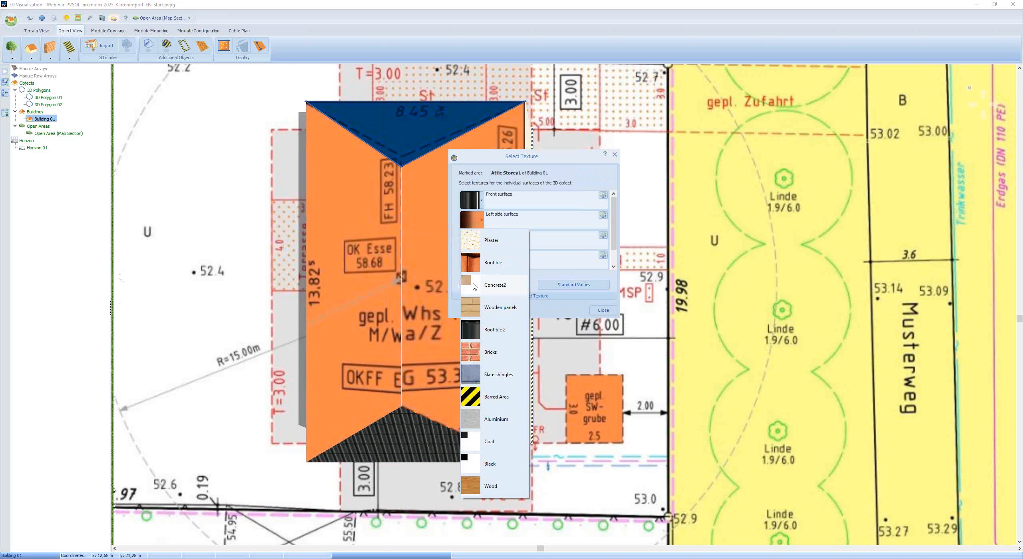
click(472, 338)
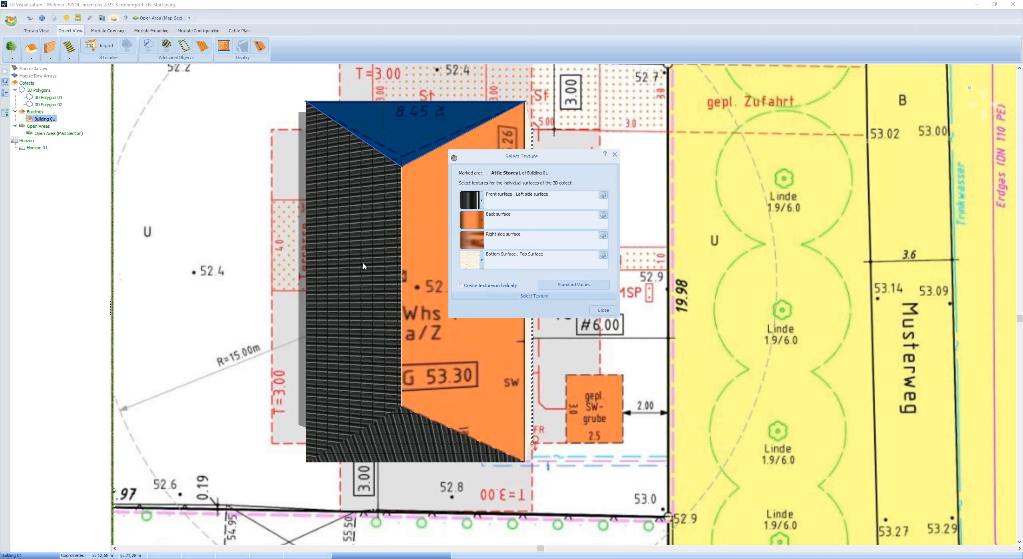
Step: Apply the Roof tile 2 texture to the roof's back and right side surfaces and finish the texture selection
click(475, 220)
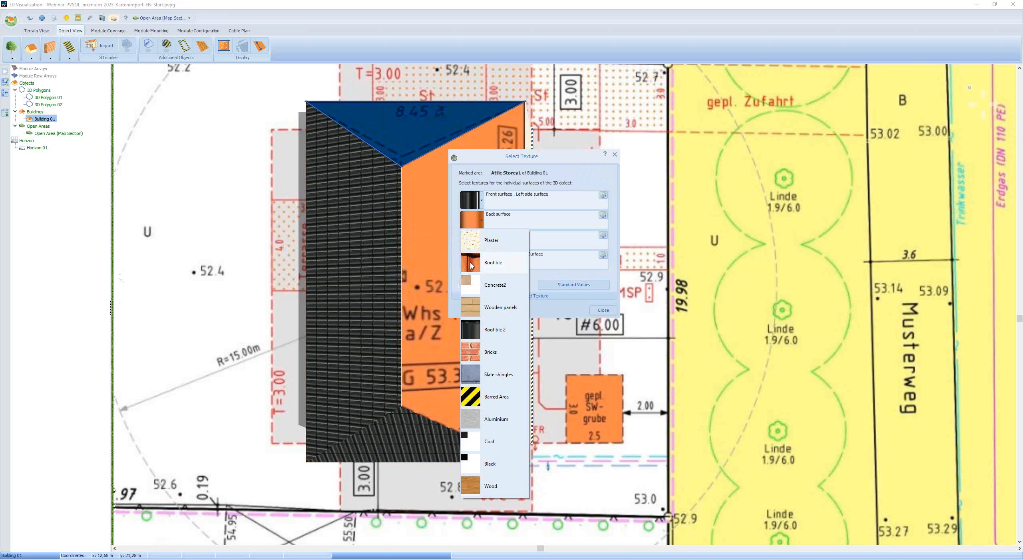
click(471, 265)
click(475, 221)
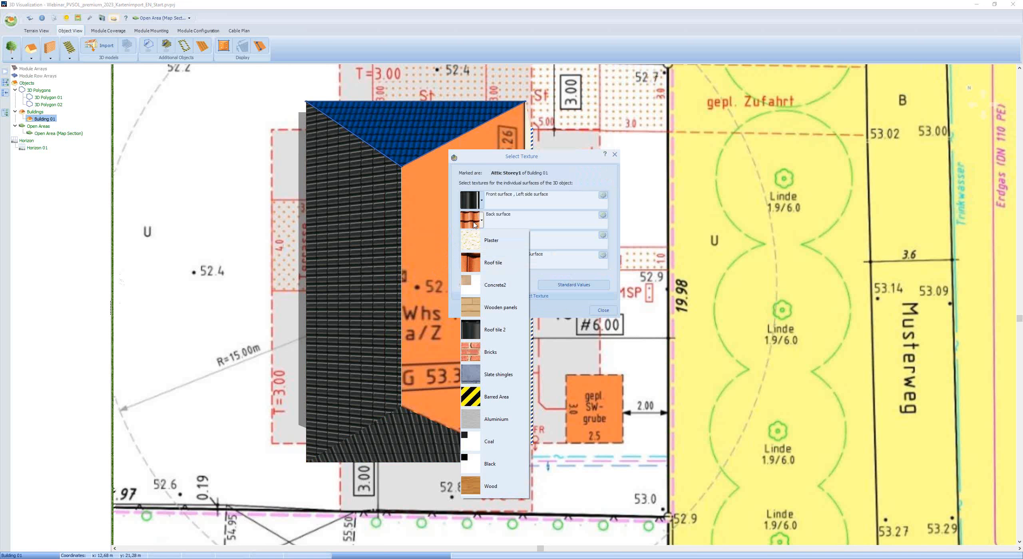
click(474, 325)
click(475, 221)
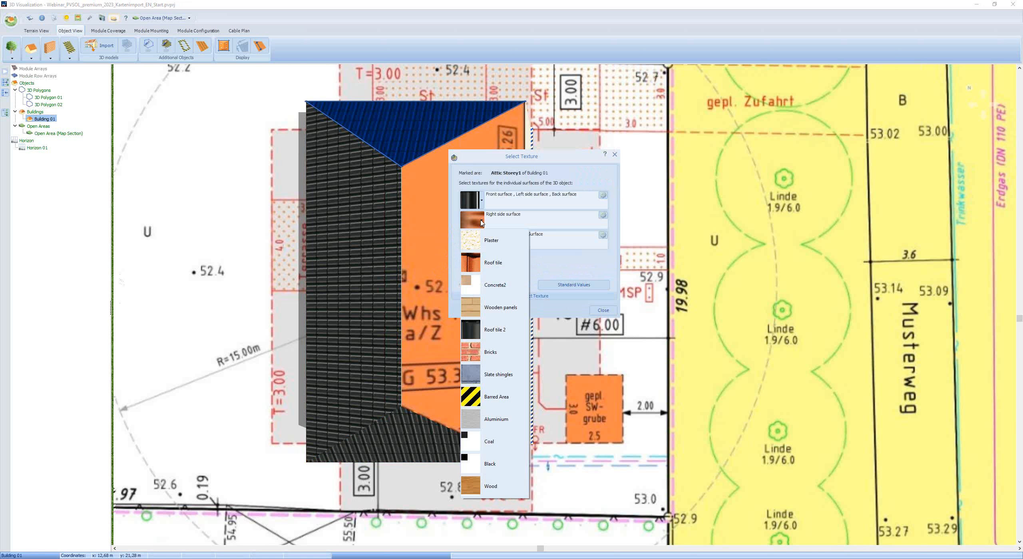
click(472, 333)
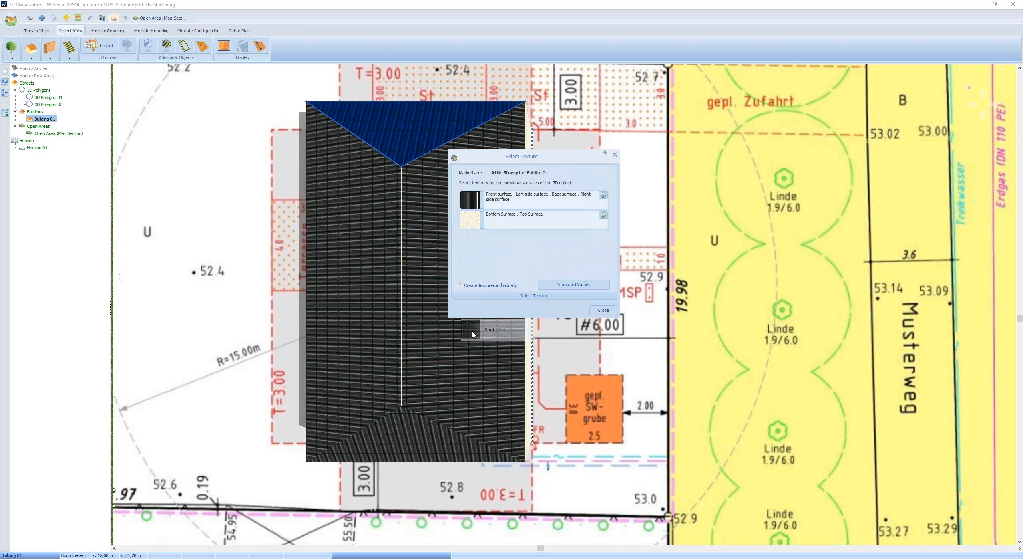
click(604, 310)
Step: Trace a closed, roughly circular 3D polygon about 5.8 m across around the southernmost linden crown in the row beside Musterweg
scroll(517, 374, down, 3)
middle_drag(570, 391, 504, 382)
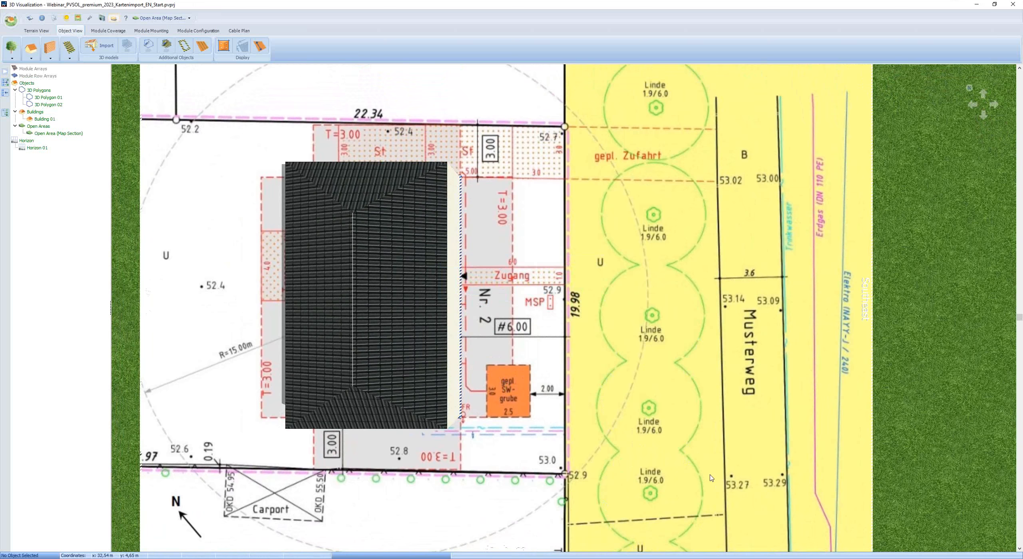
click(146, 50)
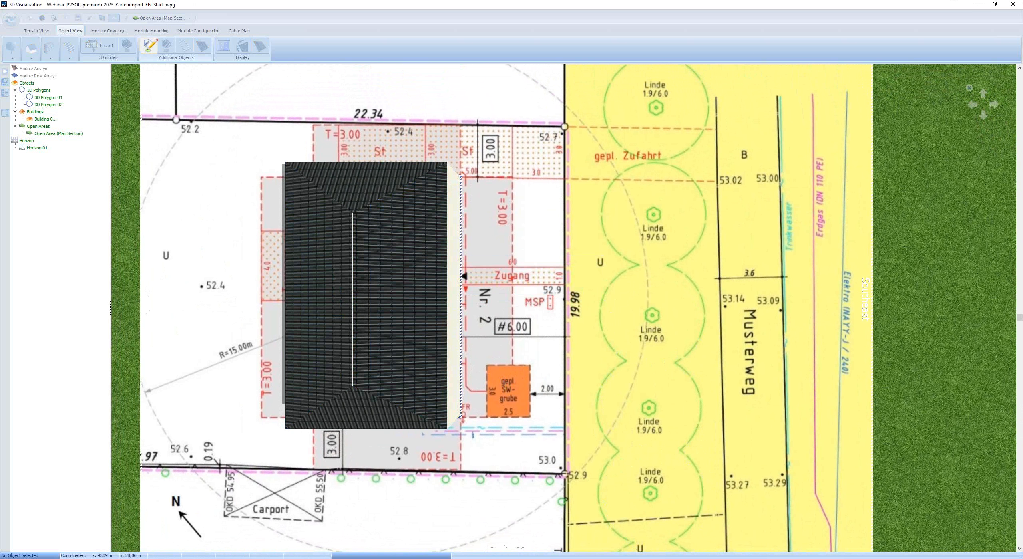
click(686, 455)
click(699, 474)
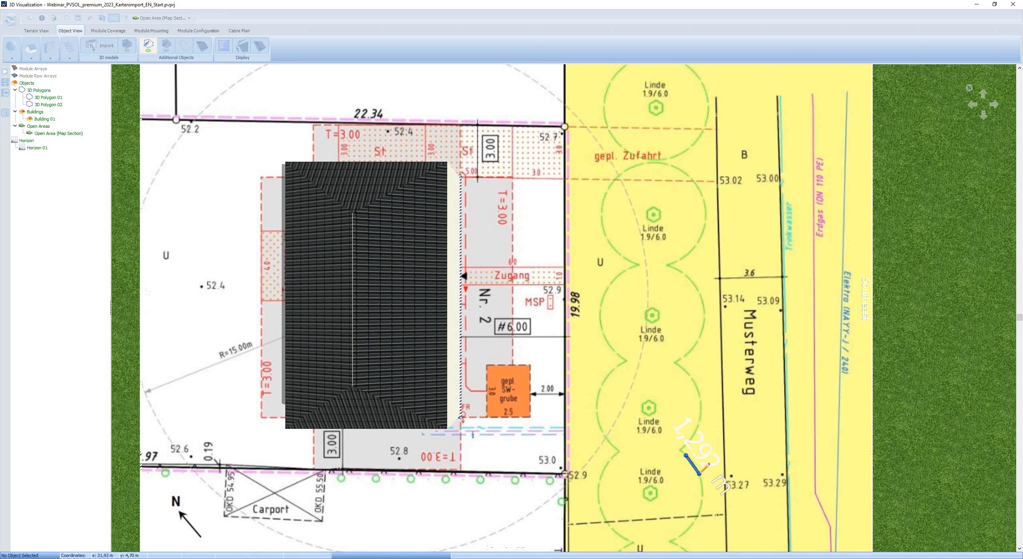
click(701, 500)
click(694, 519)
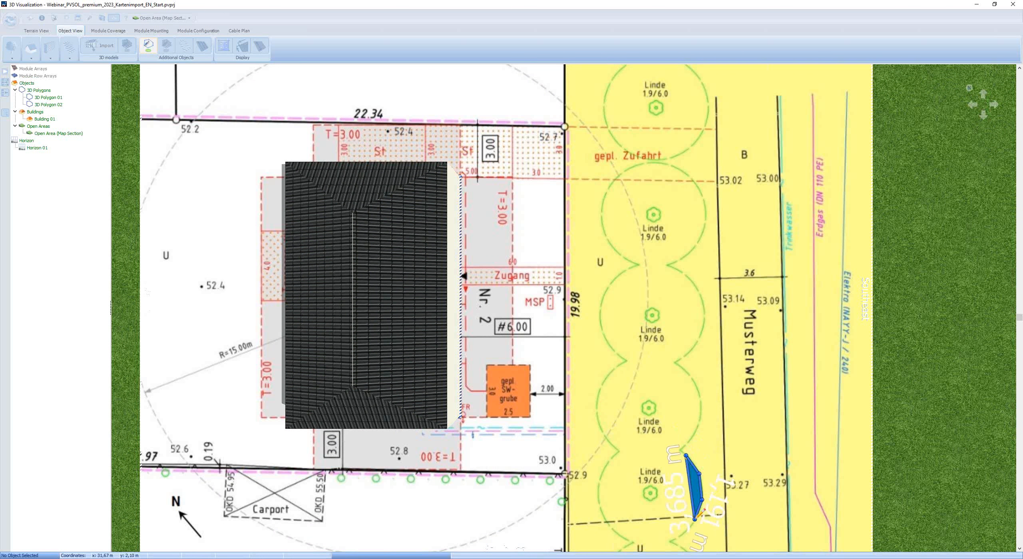
click(680, 537)
click(666, 547)
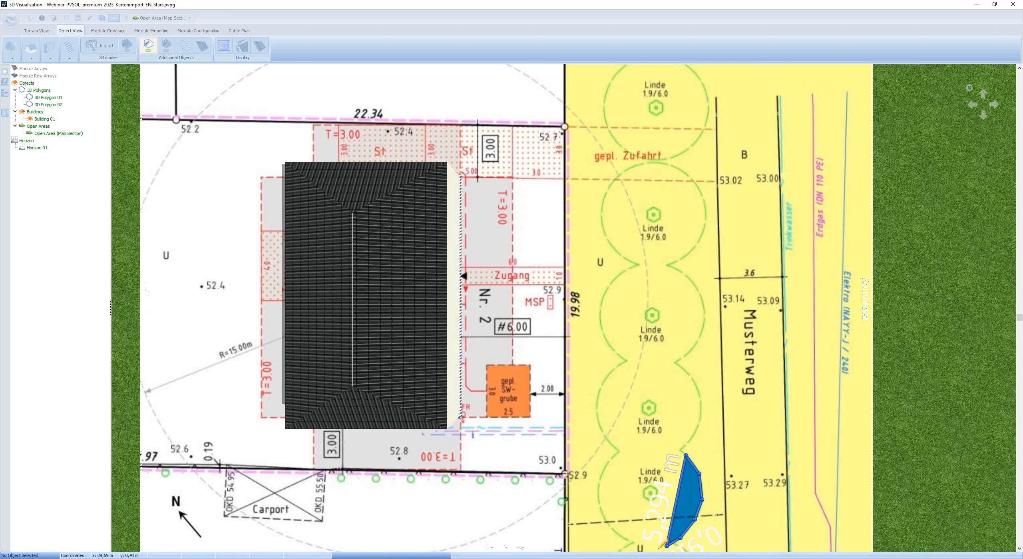
click(651, 549)
click(635, 544)
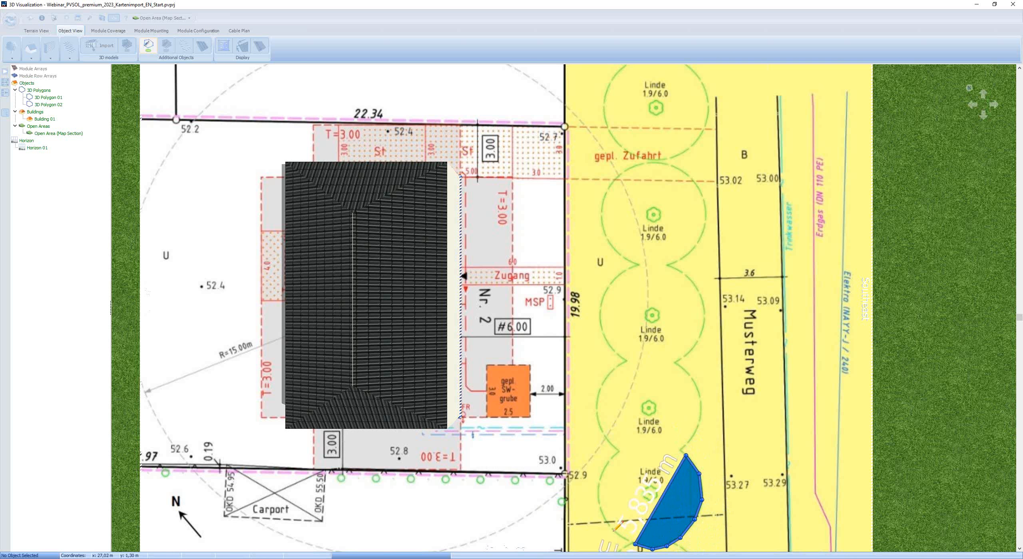
click(610, 528)
click(600, 506)
click(600, 483)
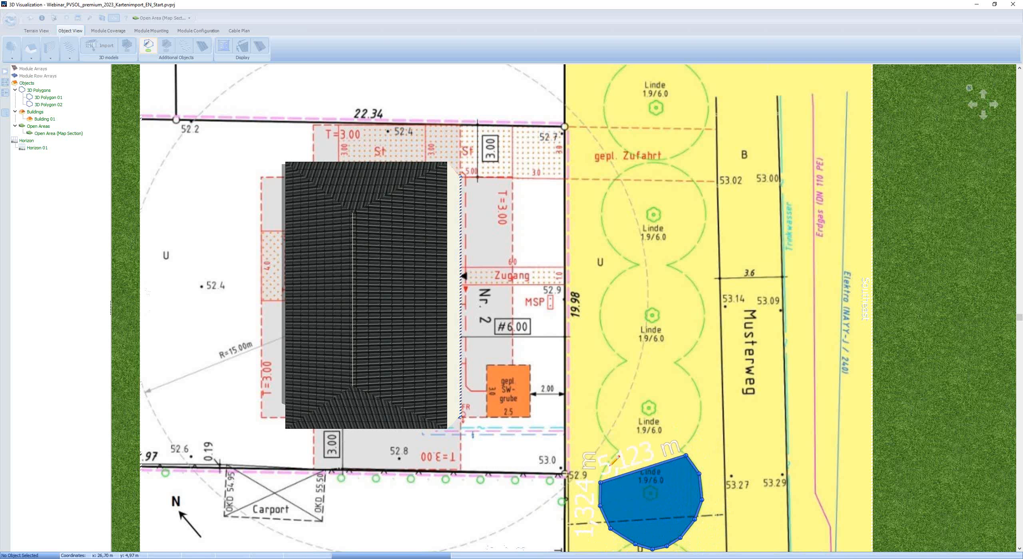
click(609, 462)
click(622, 450)
click(636, 442)
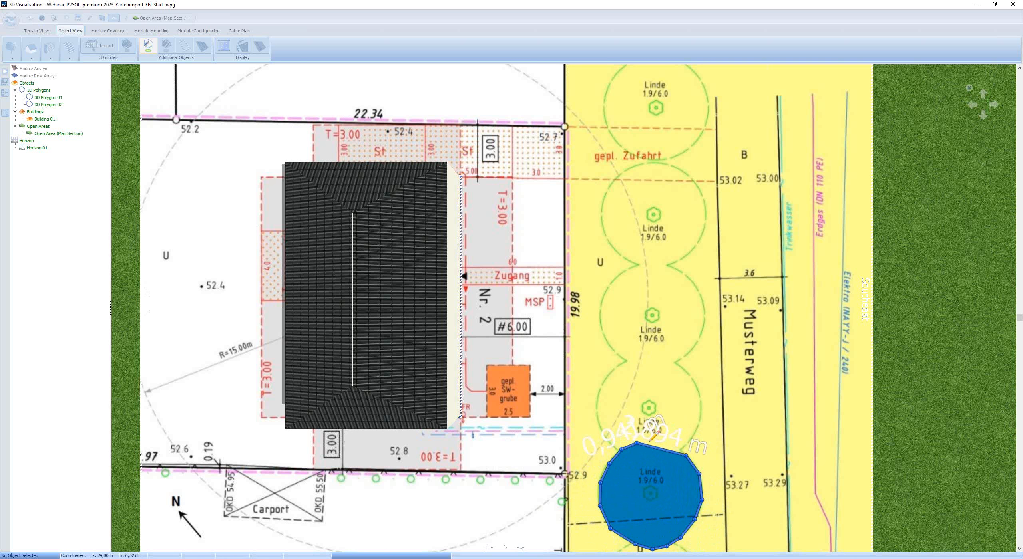
click(653, 441)
click(666, 444)
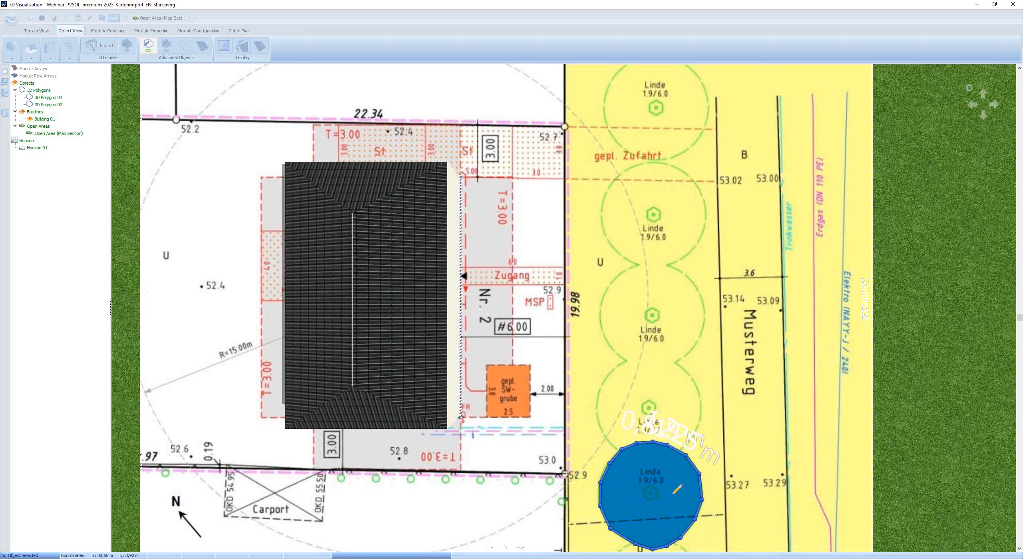
double_click(665, 486)
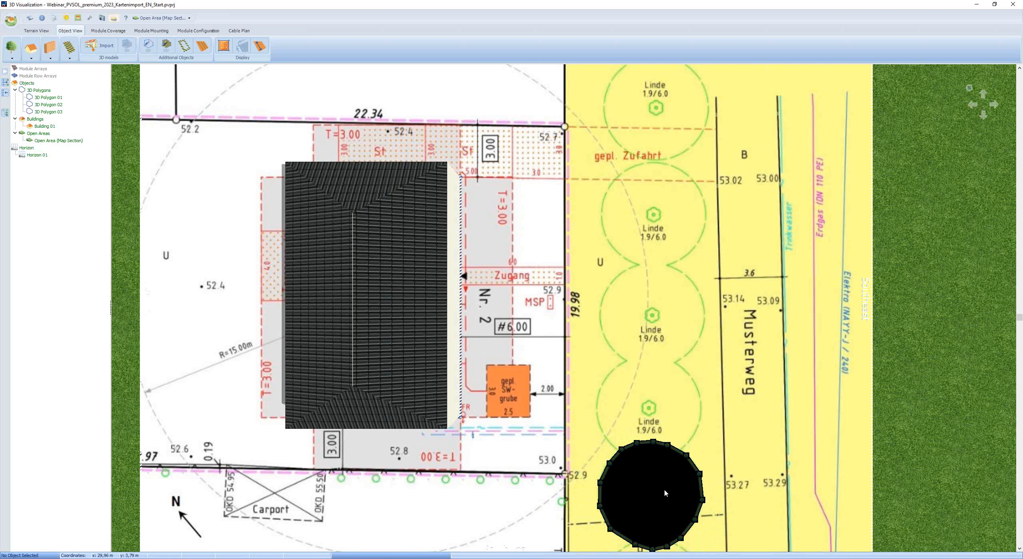
Step: Extrude the round linden polygon as a Deciduous Tree with a height of 10 m
right_click(665, 493)
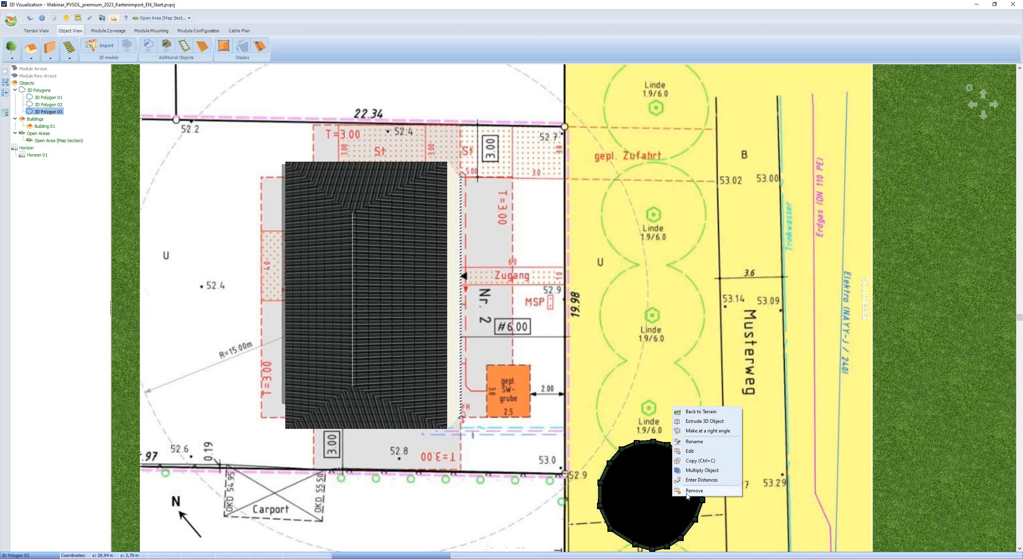
click(701, 424)
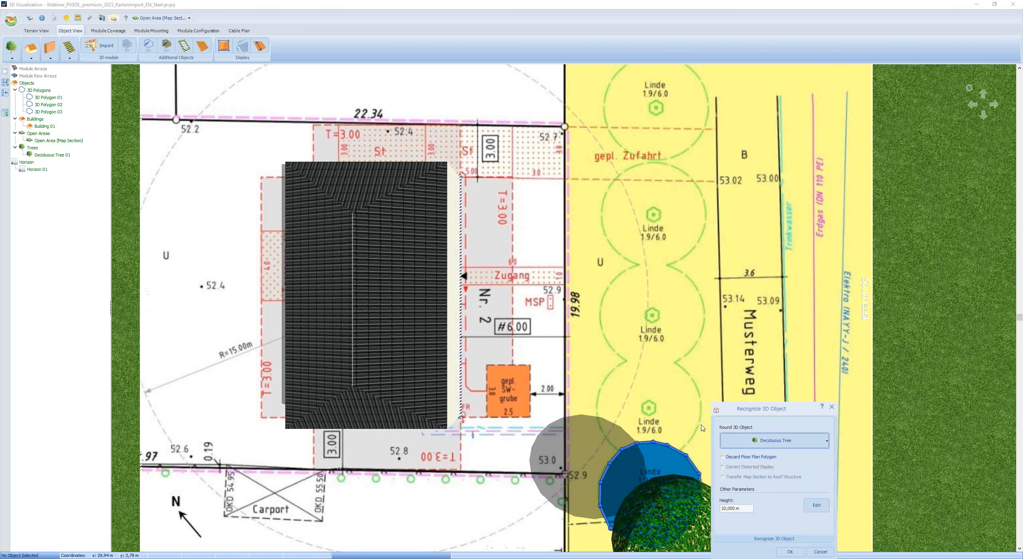
click(826, 441)
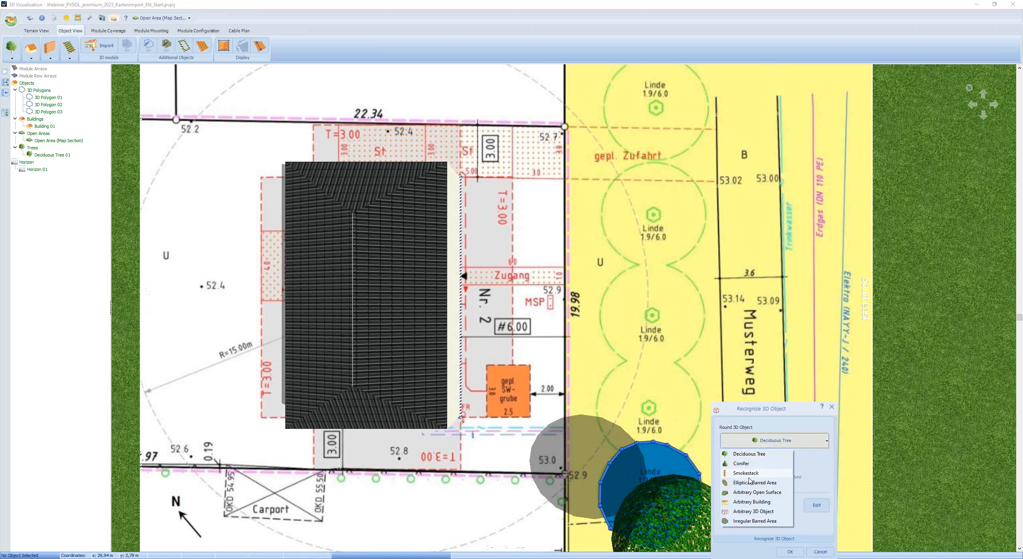
click(757, 454)
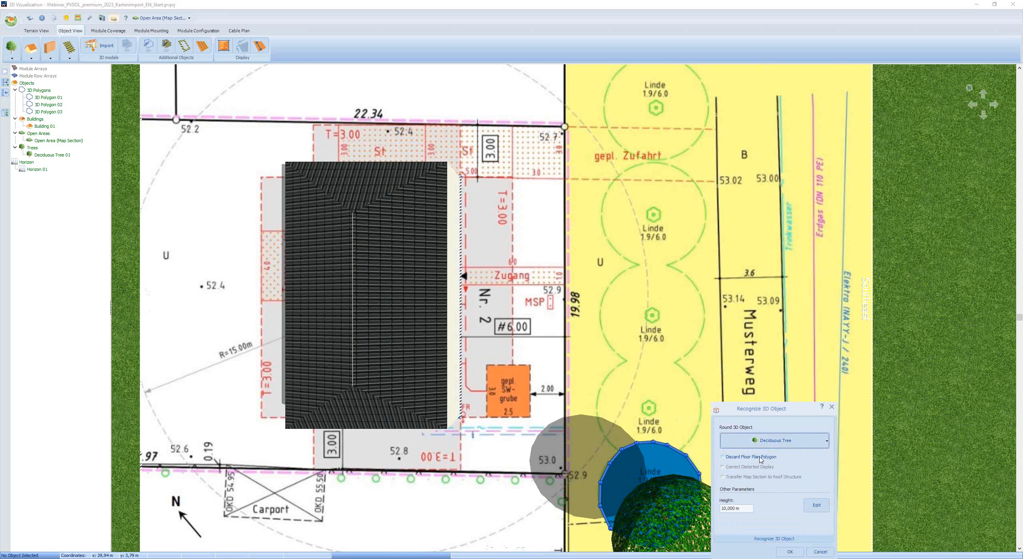
double_click(727, 509)
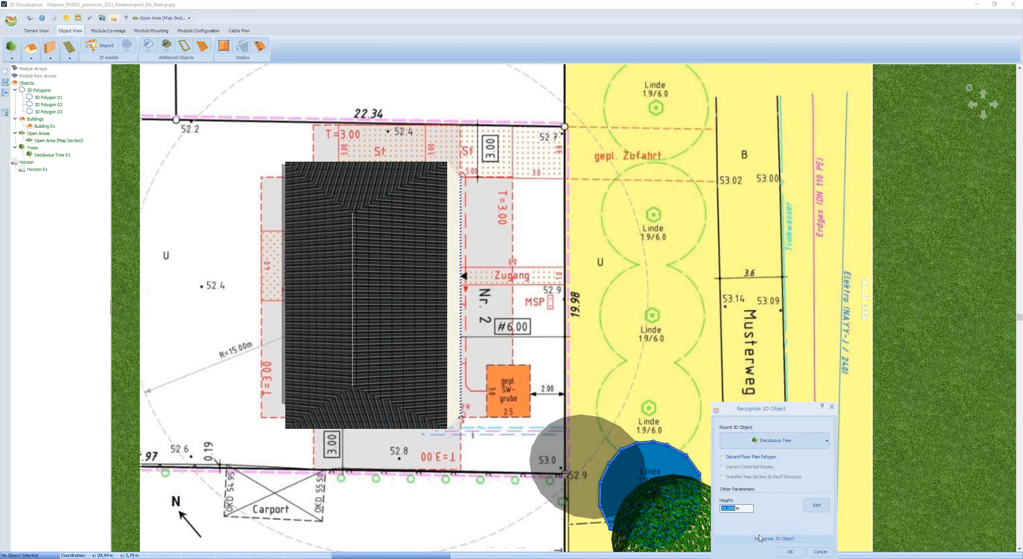
click(795, 553)
Step: Multiply the deciduous tree into a row of one facing right by five facing upwards, spaced 4,7 m apart
scroll(795, 519, down, 5)
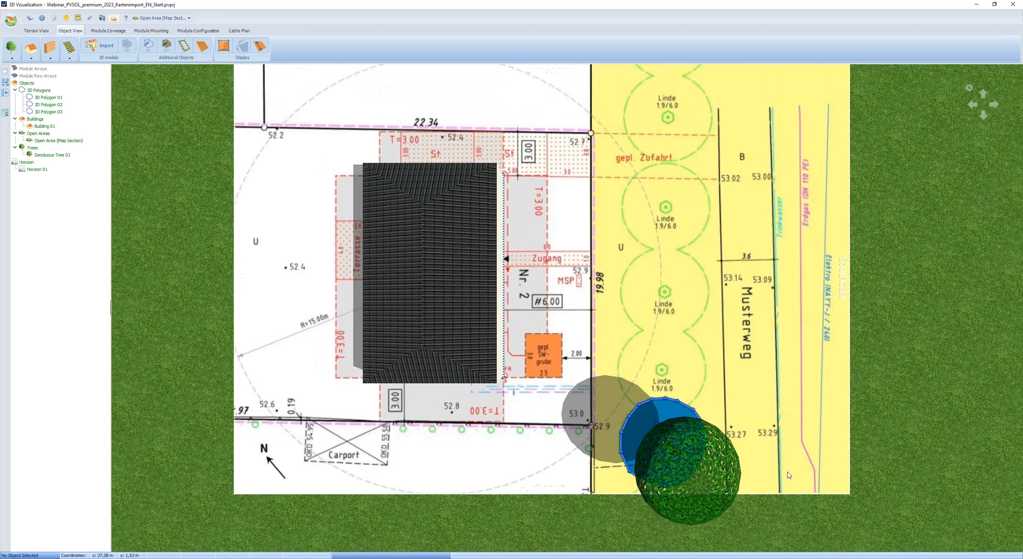
right_click(738, 482)
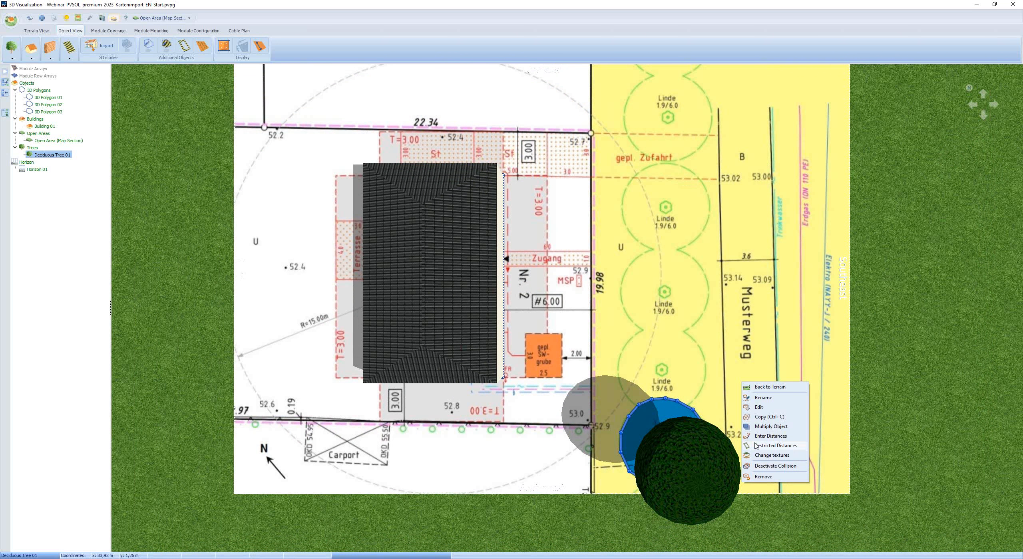
click(770, 427)
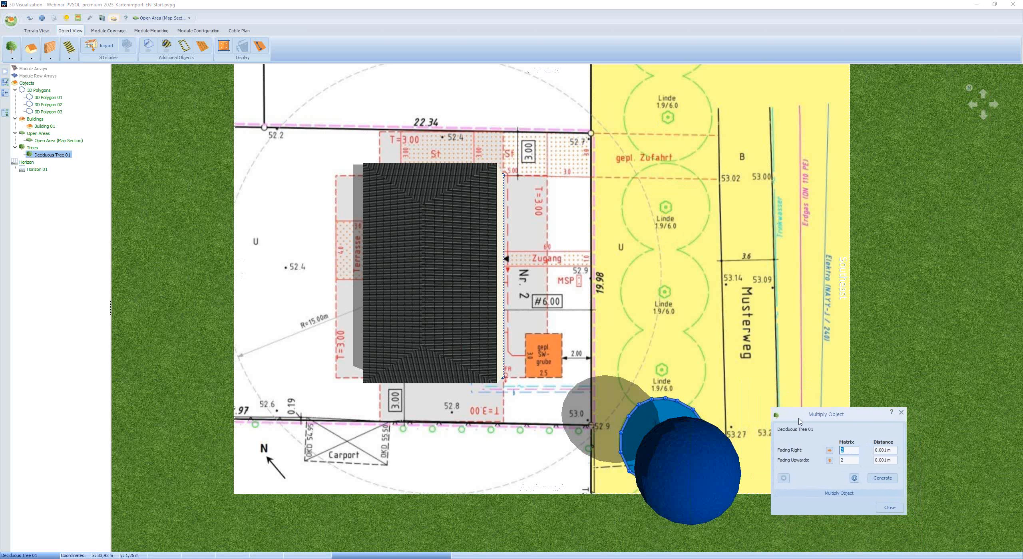
drag(799, 420, 793, 428)
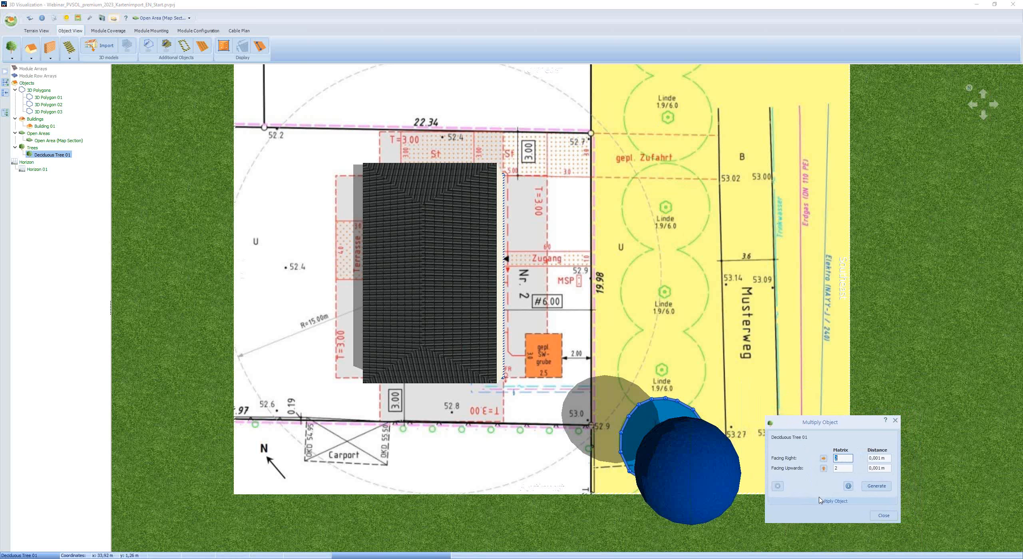
text(1)
double_click(838, 469)
text(5)
double_click(869, 468)
text(4,7)
click(877, 487)
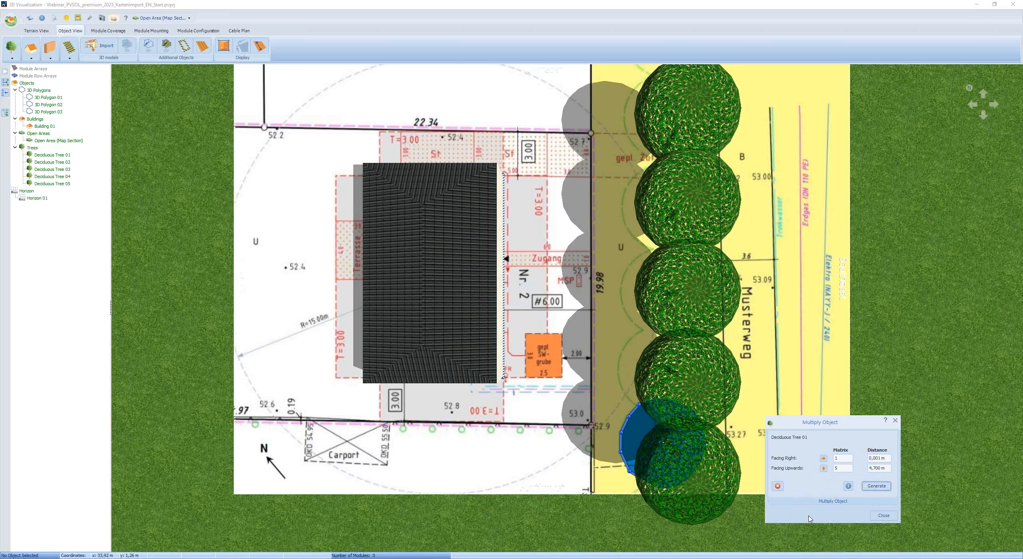
click(883, 516)
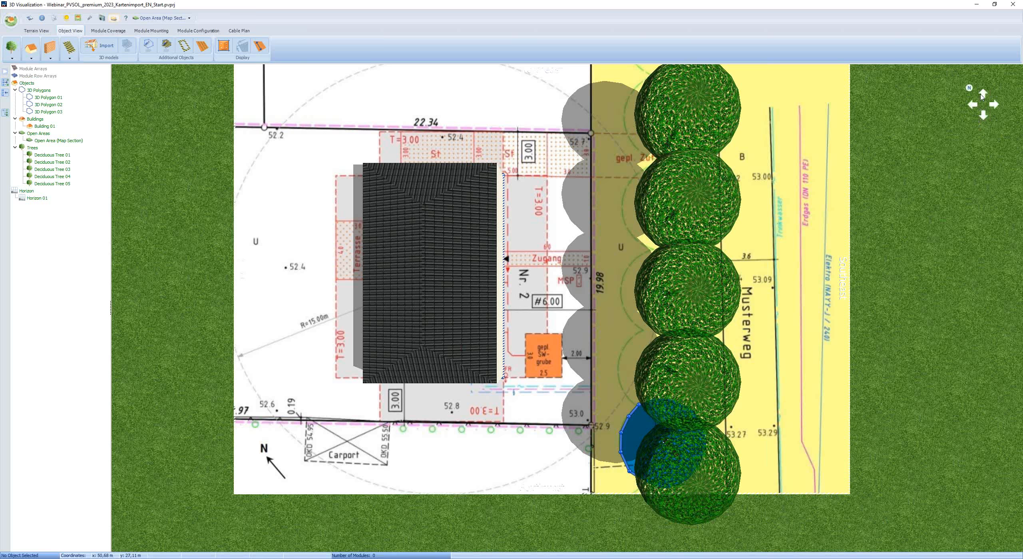
Step: View the scene at a tilt and shift the two trees farthest from the traced polygon outward along the row towards their linden symbols
mouse_move(968, 94)
mouse_down()
mouse_move(956, 92)
mouse_move(929, 153)
mouse_up()
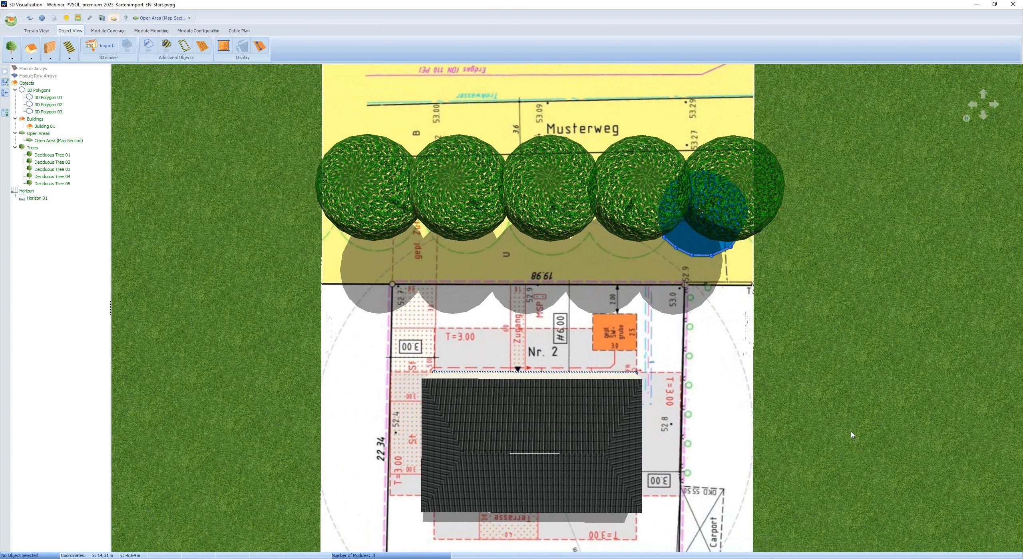
drag(851, 435, 849, 395)
drag(376, 122, 353, 121)
drag(460, 123, 451, 123)
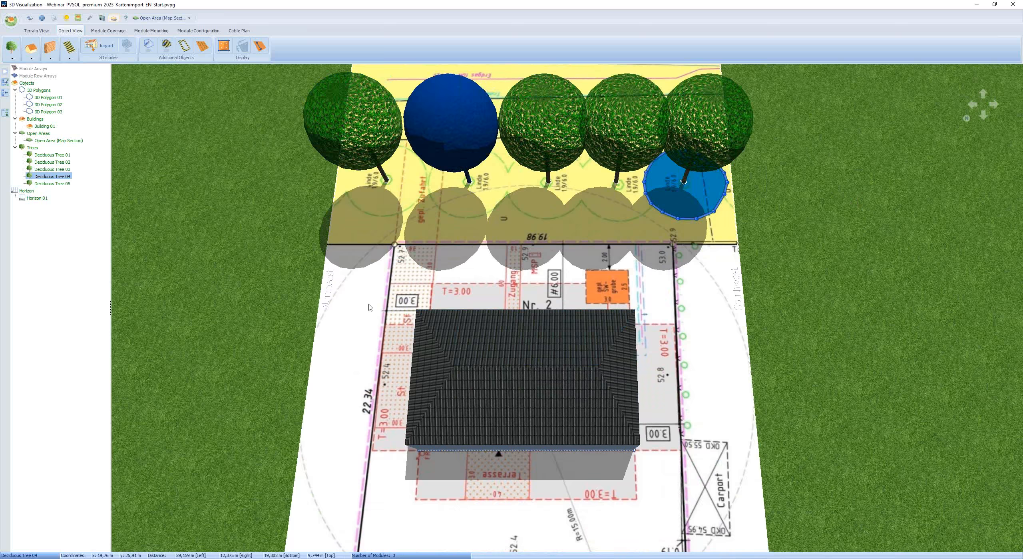